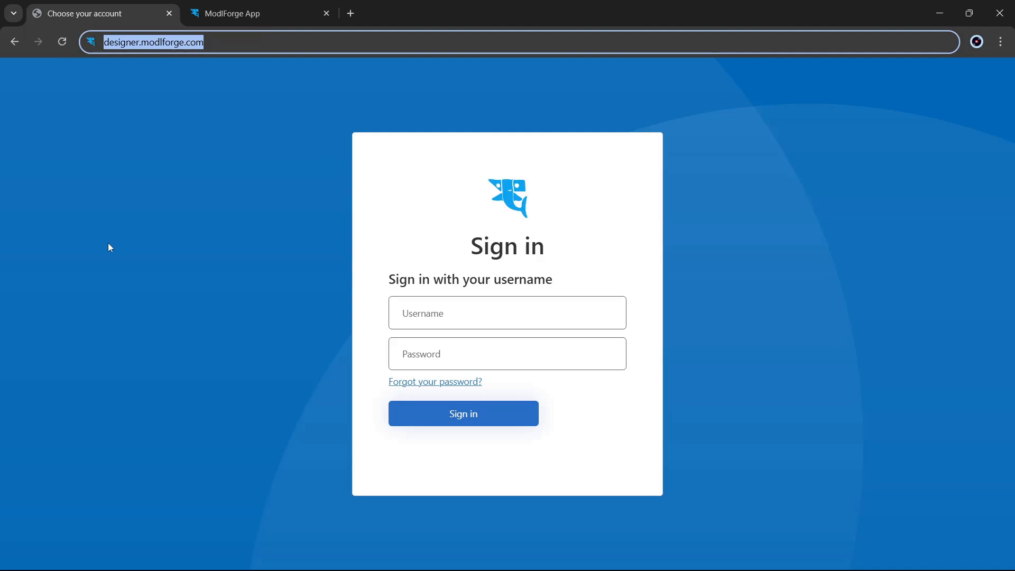
# Sign in to the designer with the saved username and the account password.
pyautogui.click(425, 315)
pyautogui.click(492, 353)
pyautogui.click(451, 353)
pyautogui.write('••••••••••••')
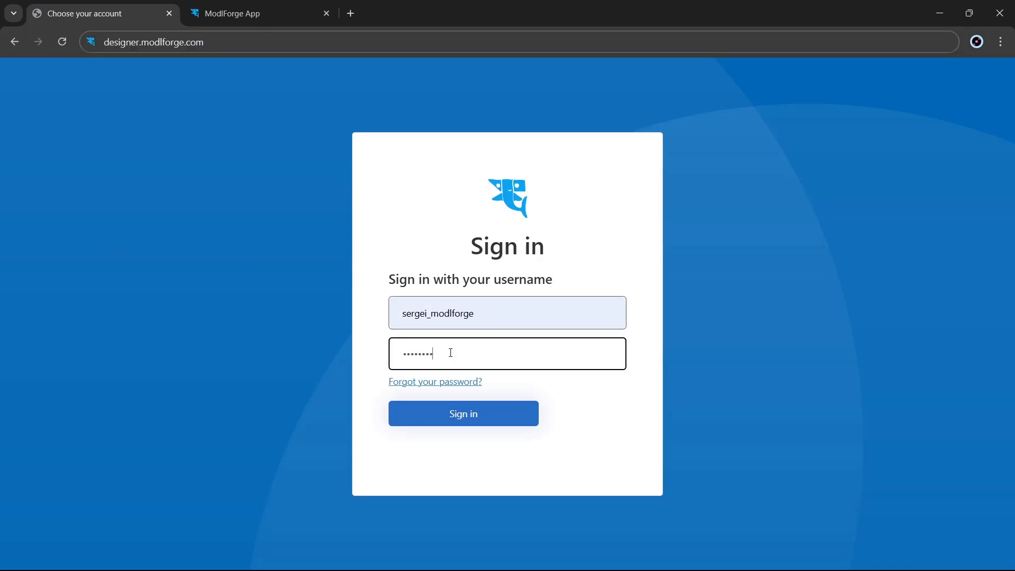
pyautogui.press('Return')
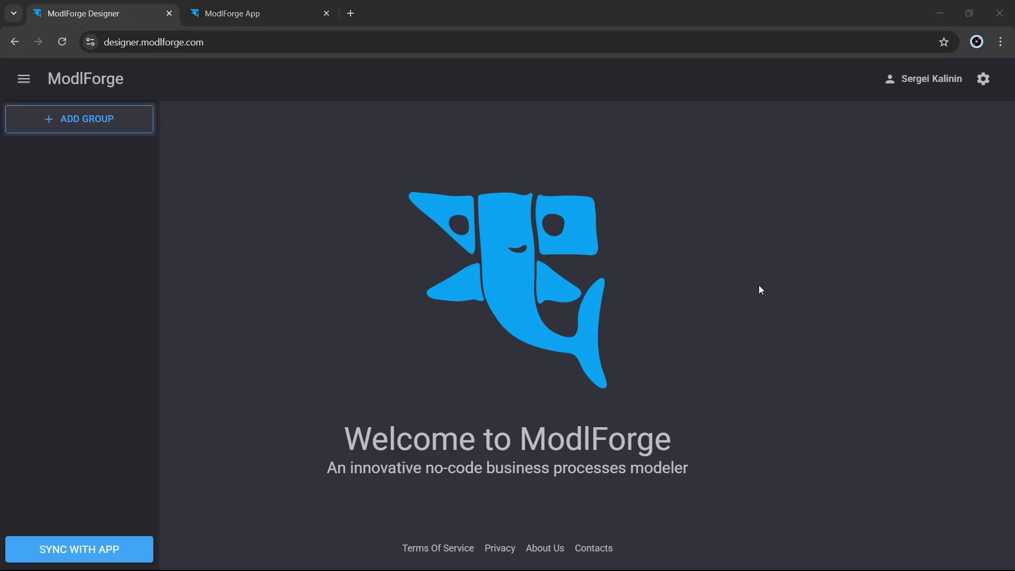
# Add a new group named Fruit Sales.
pyautogui.click(111, 129)
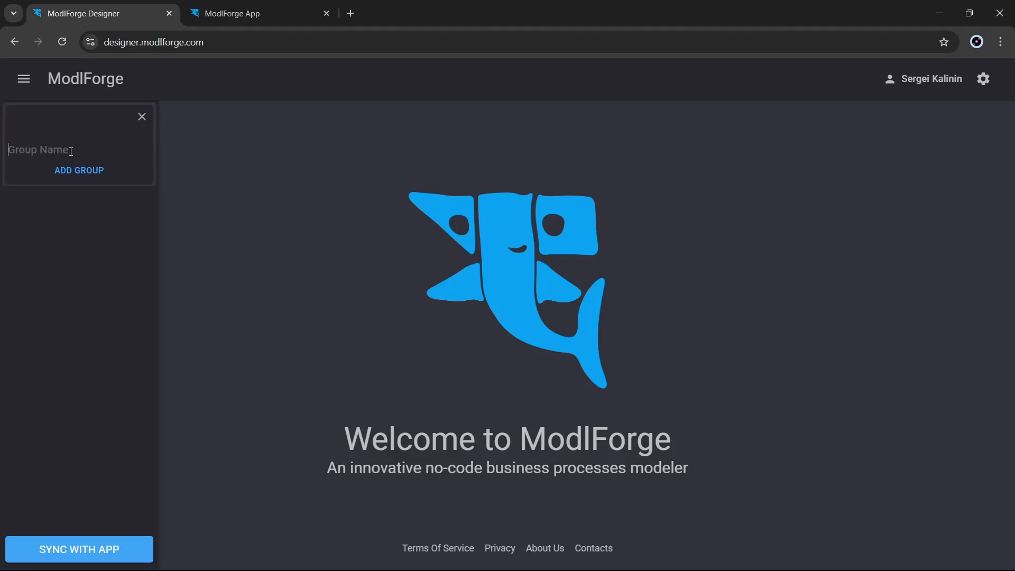
pyautogui.click(70, 151)
pyautogui.write('Fruit Sales')
pyautogui.click(87, 172)
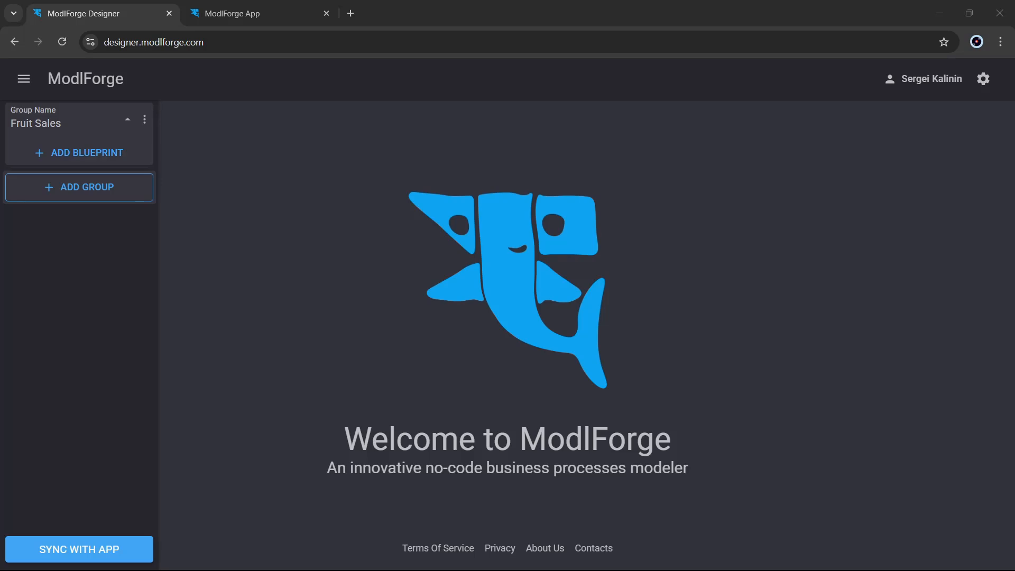
# Add a blueprint named Product to the Fruit Sales group and open it.
pyautogui.click(77, 154)
pyautogui.click(72, 174)
pyautogui.write('Product')
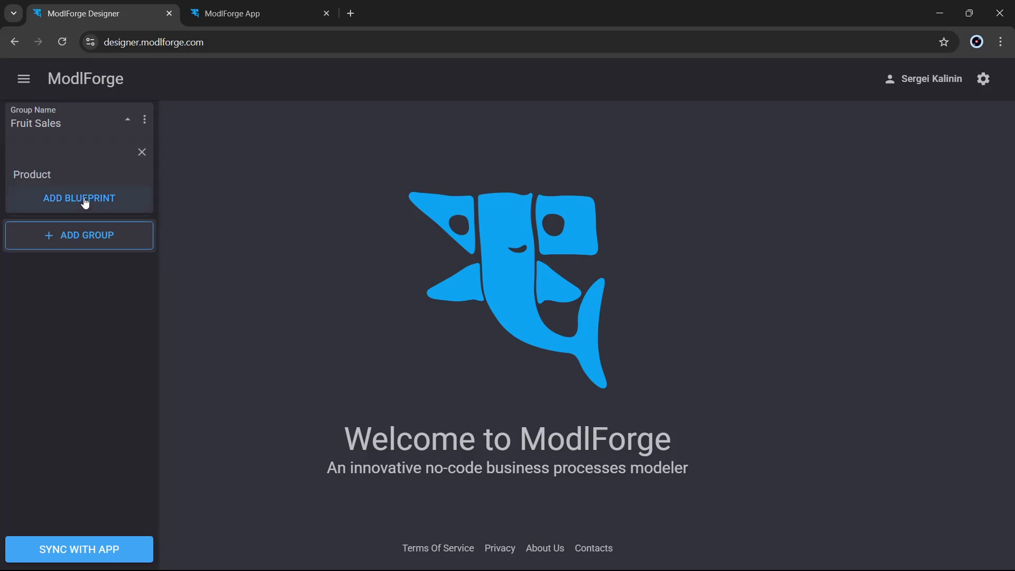
pyautogui.click(85, 202)
pyautogui.click(87, 157)
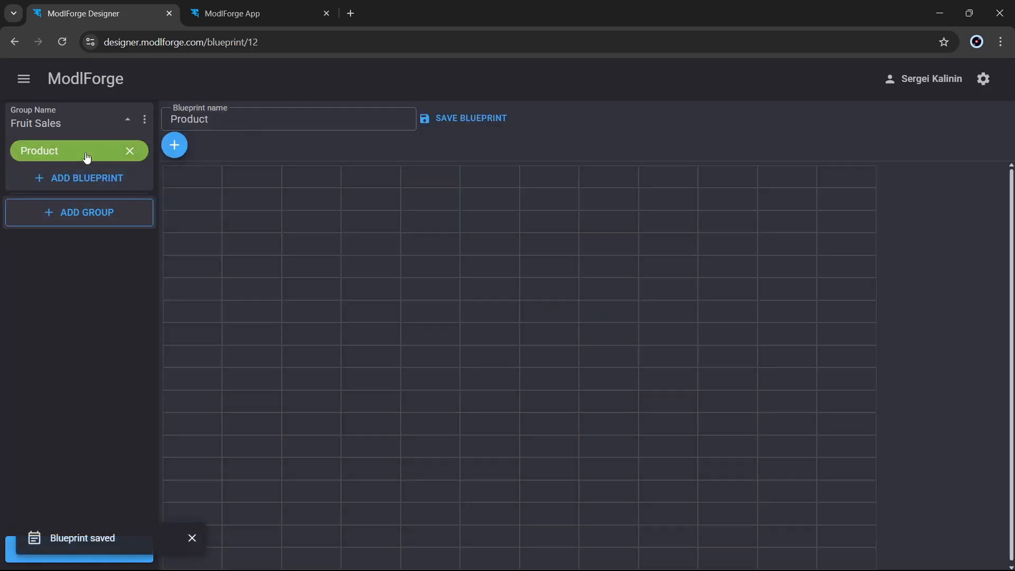
# Add a Textbox control captioned Name to the Product blueprint at row 1, column 1, with width 3.
pyautogui.click(175, 146)
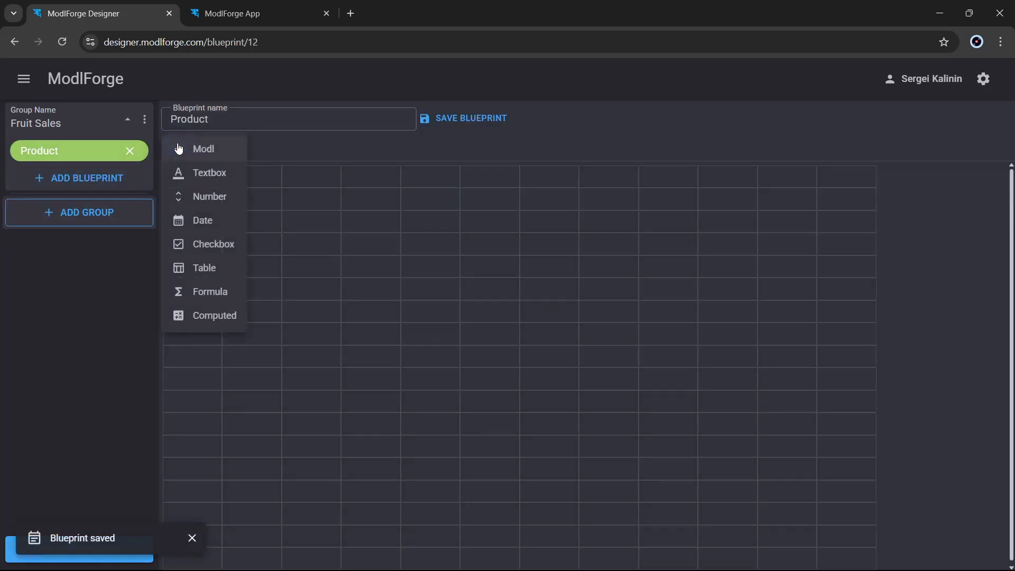
pyautogui.click(210, 175)
pyautogui.click(191, 179)
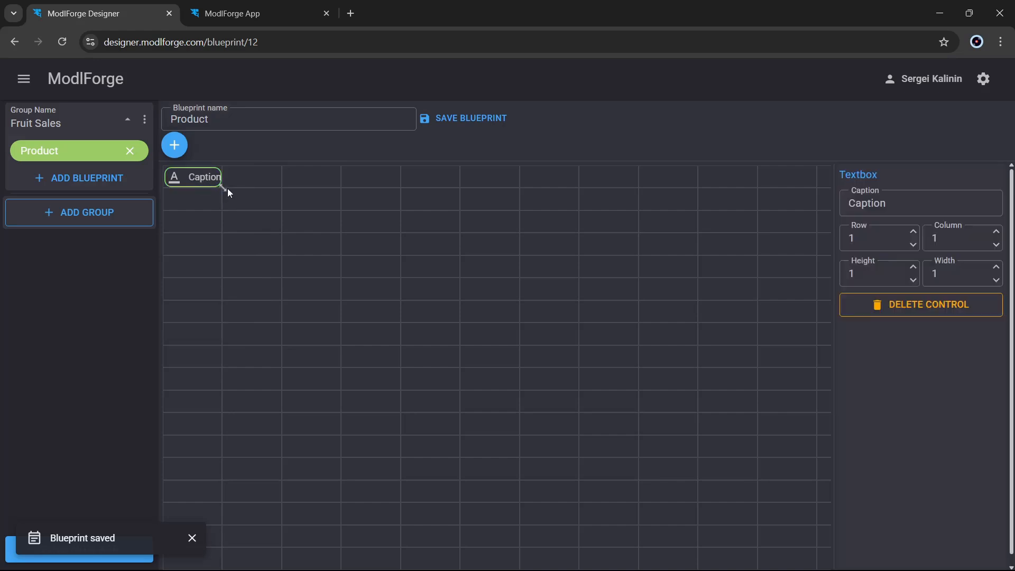
pyautogui.moveTo(225, 188); pyautogui.dragTo(318, 187)
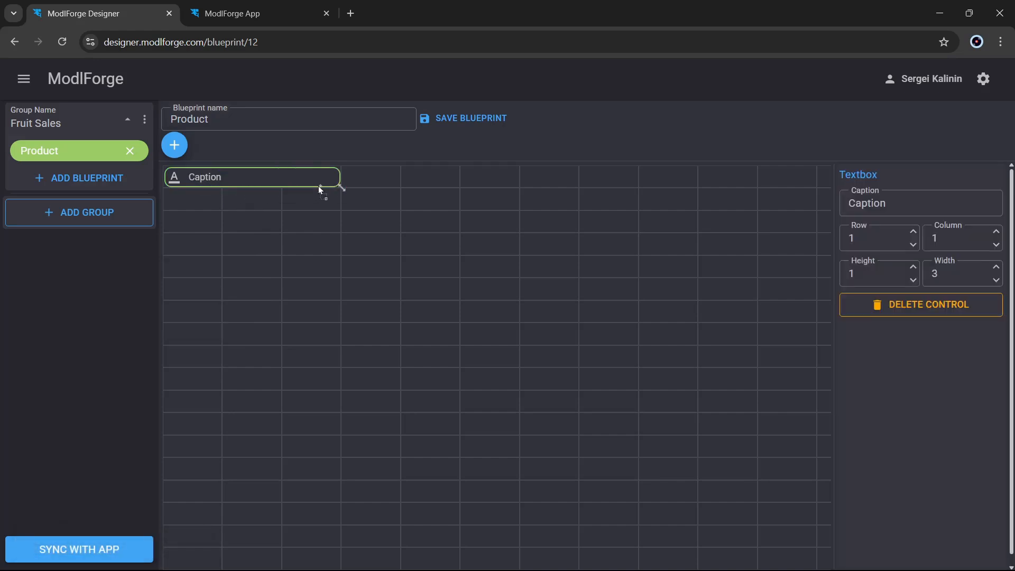
pyautogui.doubleClick(922, 204)
pyautogui.write('Name')
# Add a Number control captioned Price at row 1, column 5, width 2, scale 2, and save the Product blueprint.
pyautogui.click(183, 148)
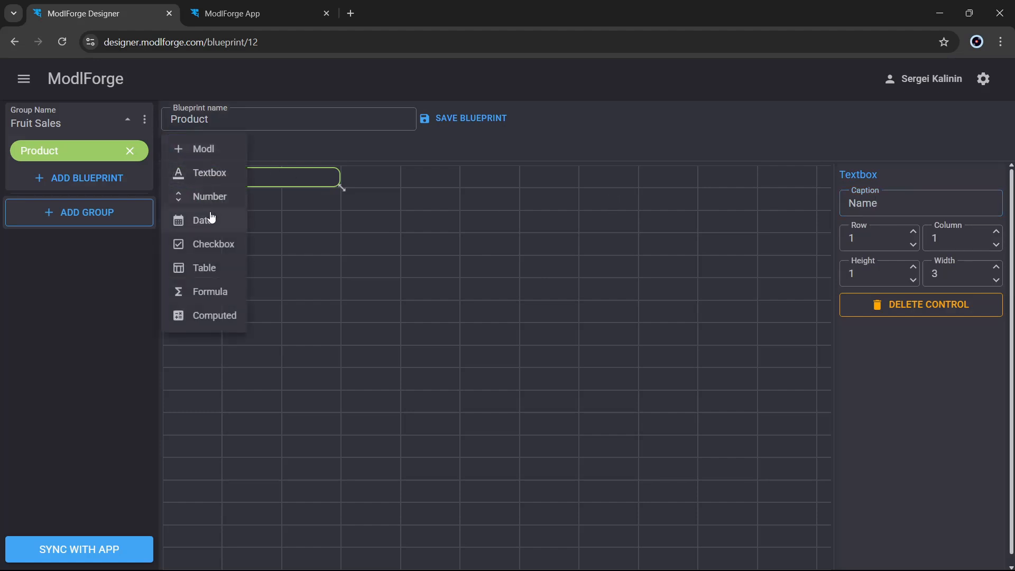
pyautogui.click(210, 197)
pyautogui.moveTo(254, 182); pyautogui.dragTo(511, 186)
pyautogui.moveTo(931, 204); pyautogui.dragTo(708, 203)
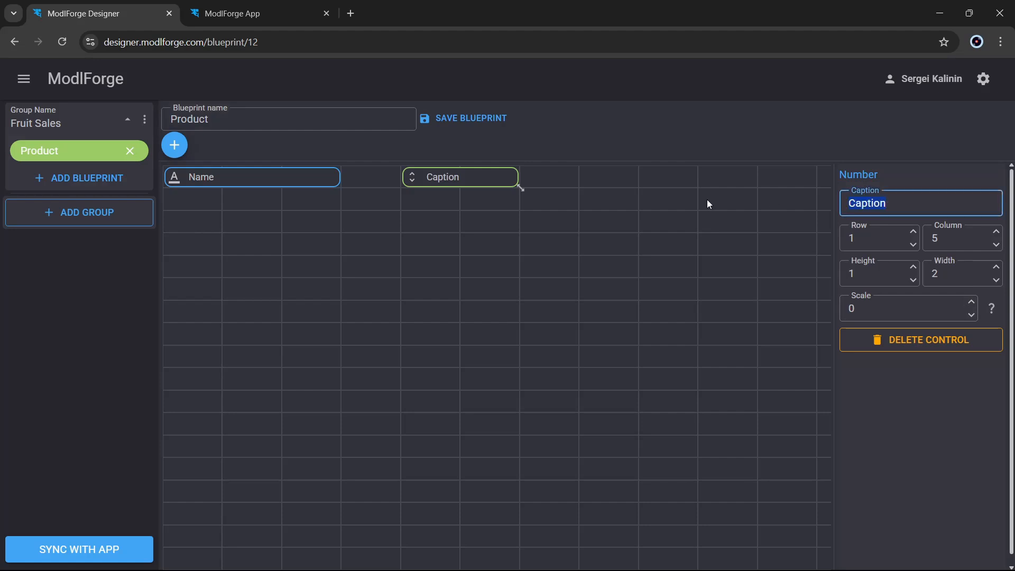
pyautogui.write('Price')
pyautogui.click(971, 302)
pyautogui.click(972, 301)
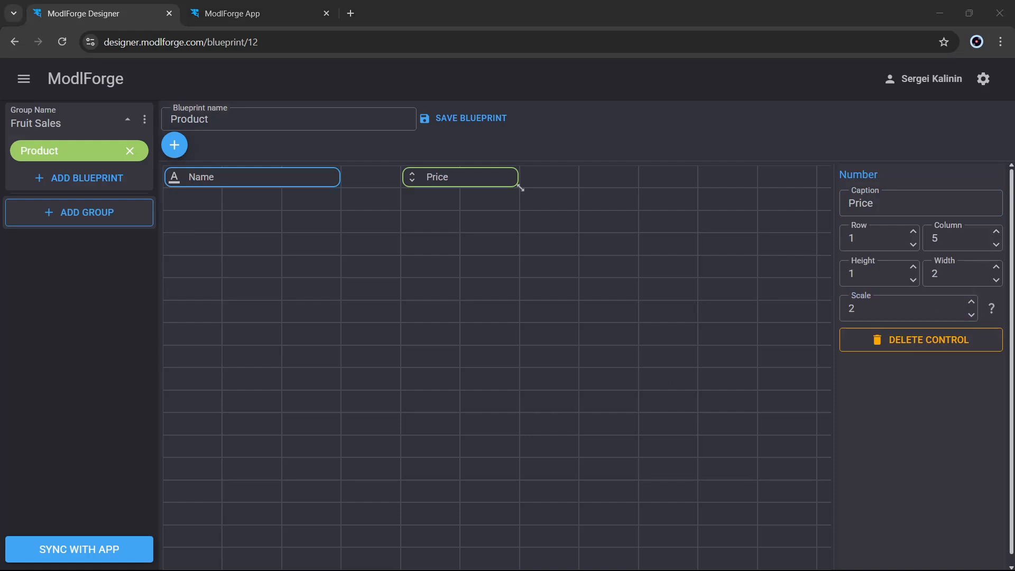
pyautogui.click(481, 129)
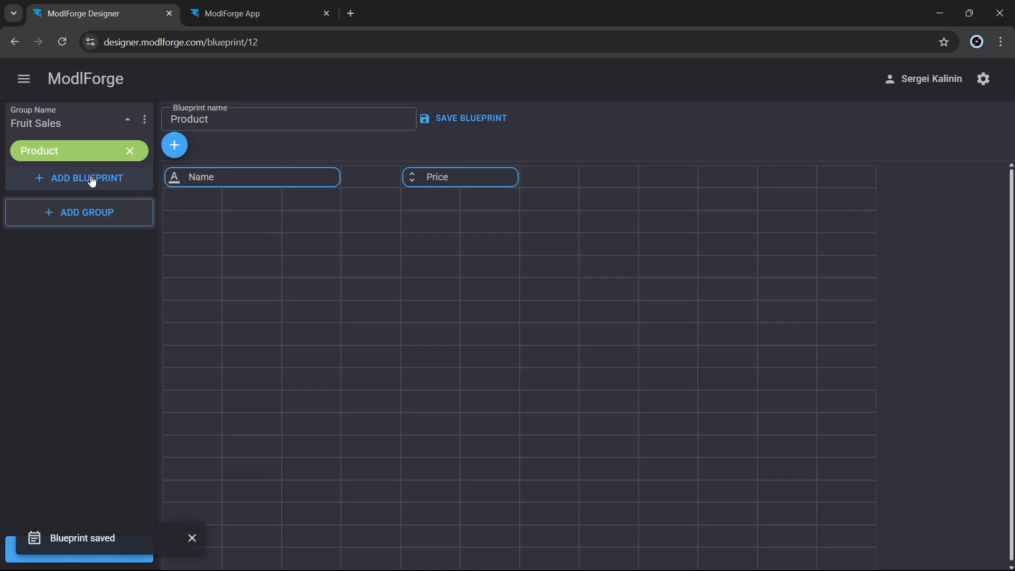
# Add a blueprint named Purchase to the Fruit Sales group and open it.
pyautogui.click(83, 179)
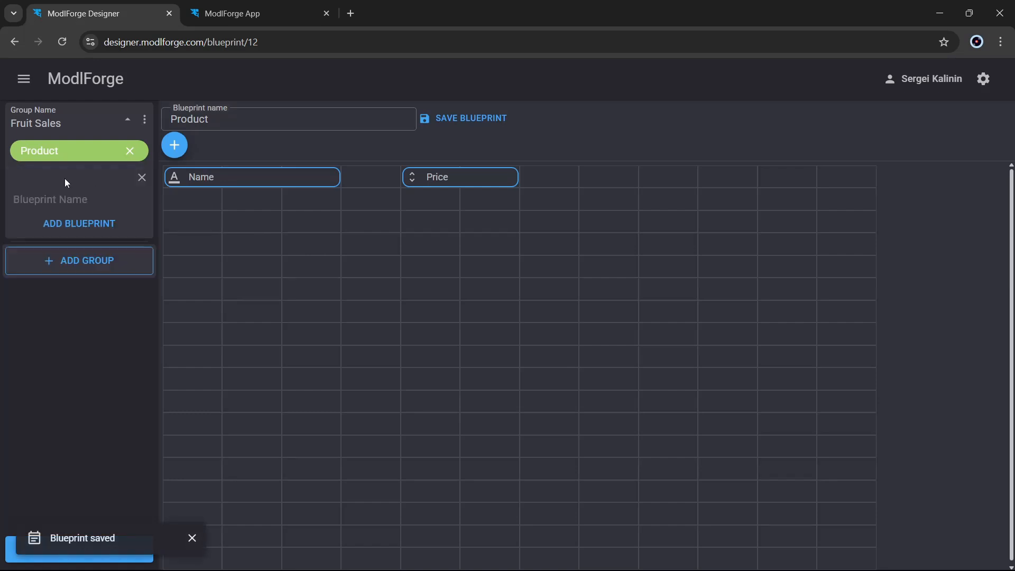
pyautogui.click(50, 196)
pyautogui.write('Purchase')
pyautogui.click(83, 223)
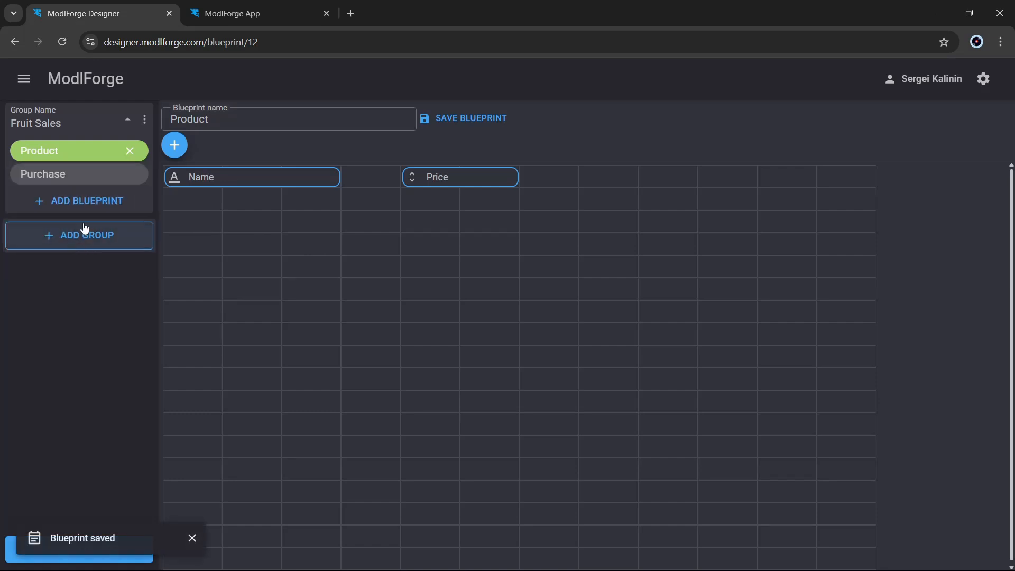
pyautogui.click(50, 179)
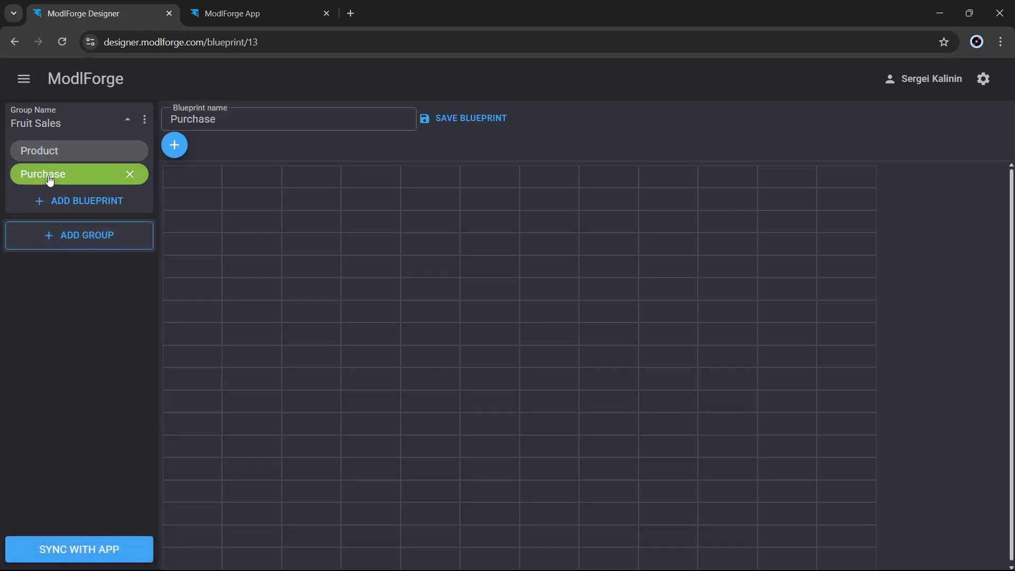
# Add a Date control captioned Purchase Date at row 1, column 1, width 2, and save the Purchase blueprint.
pyautogui.click(175, 148)
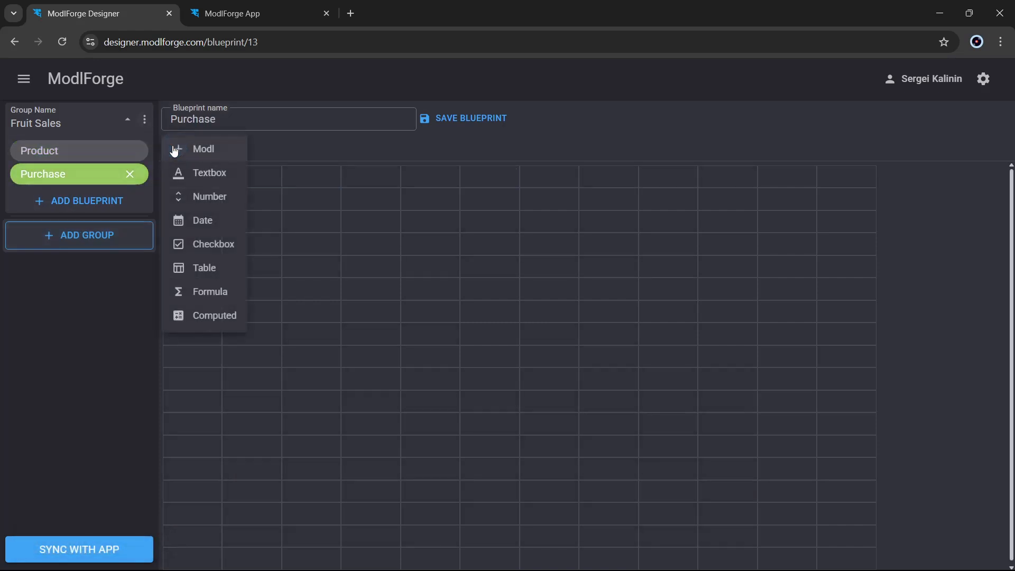
pyautogui.click(191, 220)
pyautogui.click(279, 183)
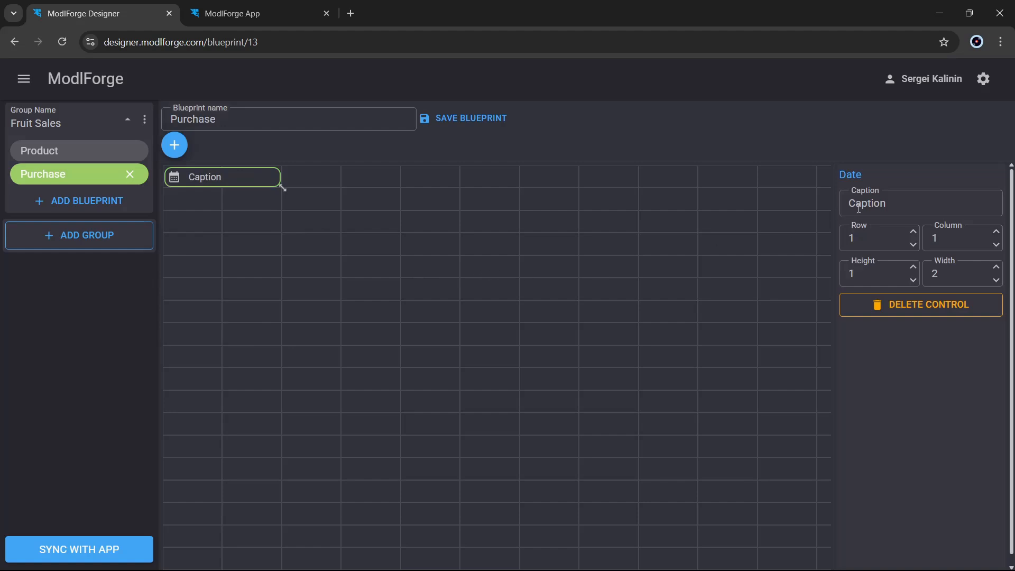
pyautogui.click(902, 204)
pyautogui.write('Purchase Date')
pyautogui.click(624, 316)
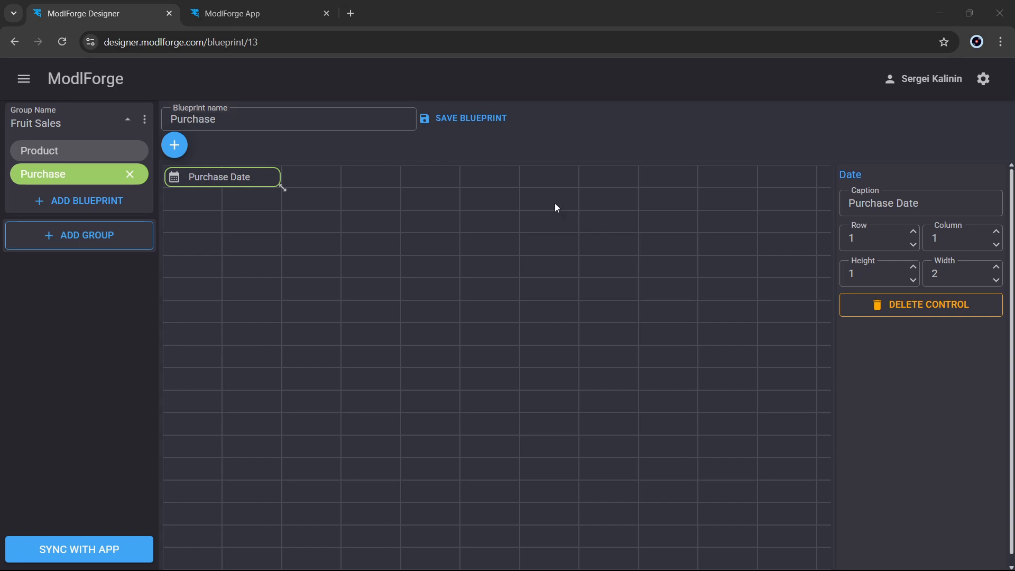
pyautogui.click(487, 127)
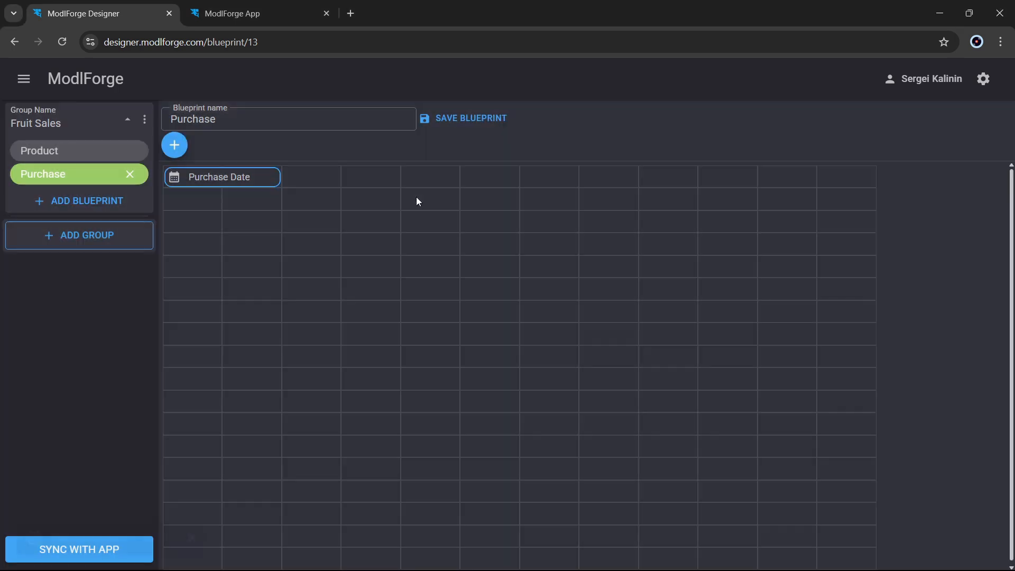
# Add a blueprint named Purchase Line to the Fruit Sales group and open it.
pyautogui.click(112, 201)
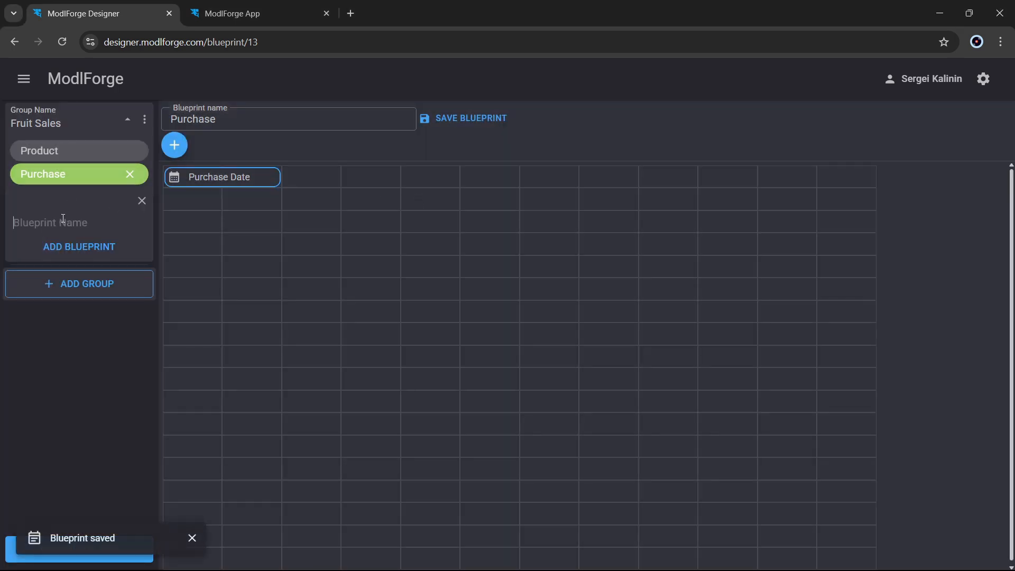
pyautogui.click(62, 218)
pyautogui.write('Purchase Line')
pyautogui.click(89, 246)
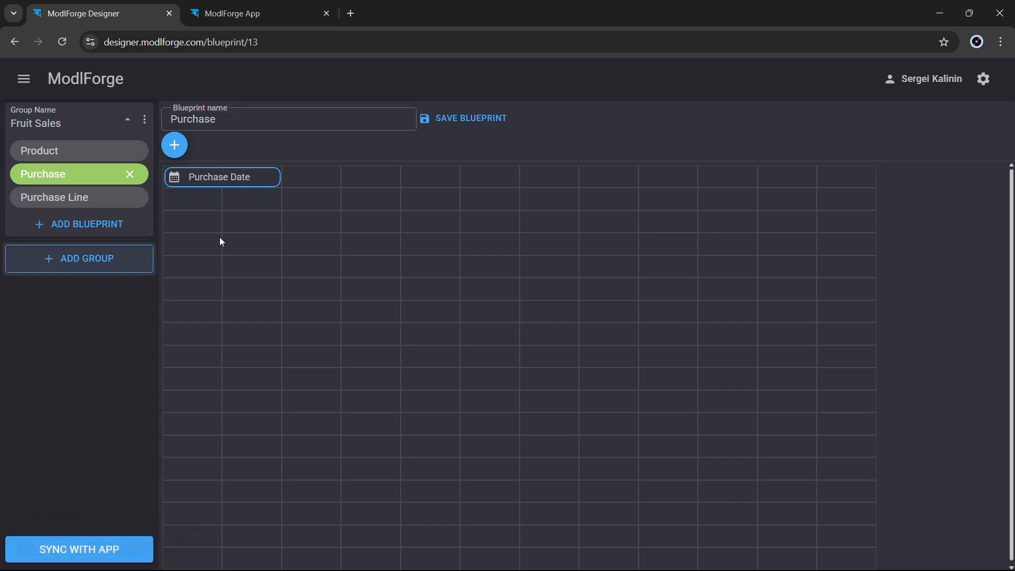
pyautogui.click(95, 204)
# Add a Modl control captioned Product to the Purchase Line blueprint at row 1, column 1.
pyautogui.click(184, 153)
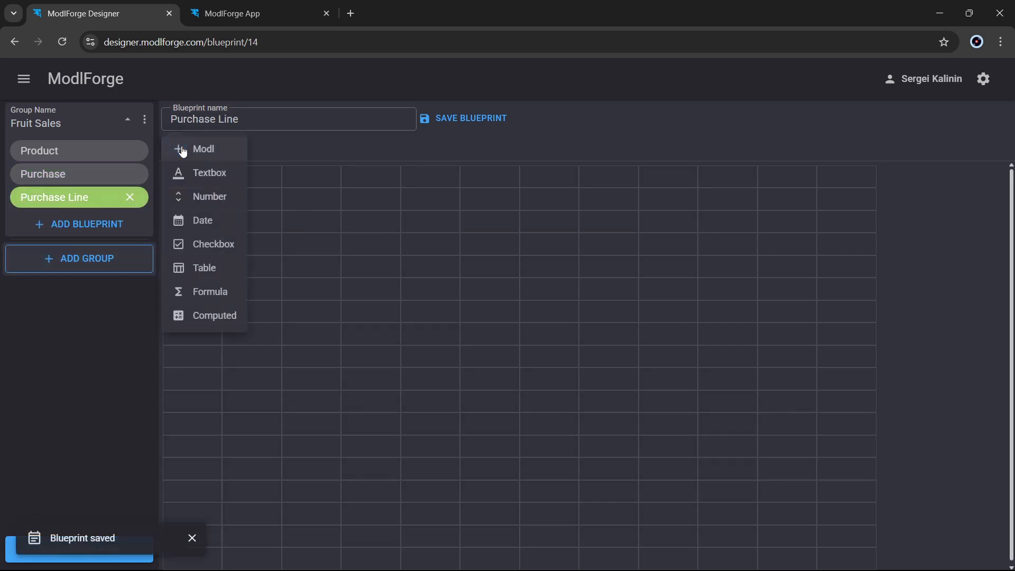
pyautogui.click(212, 153)
pyautogui.click(208, 180)
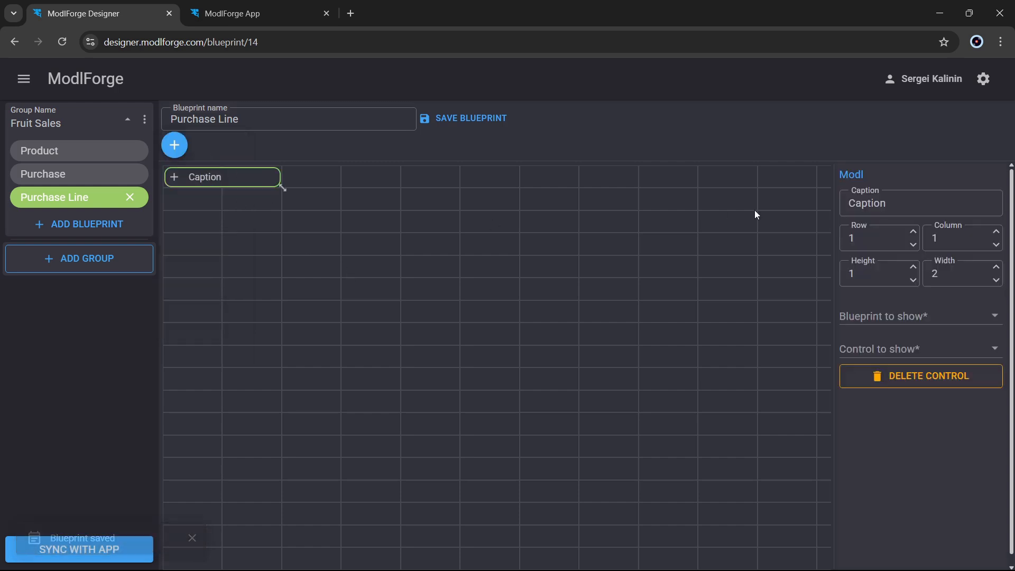
pyautogui.moveTo(901, 203); pyautogui.dragTo(771, 209)
pyautogui.write('Product')
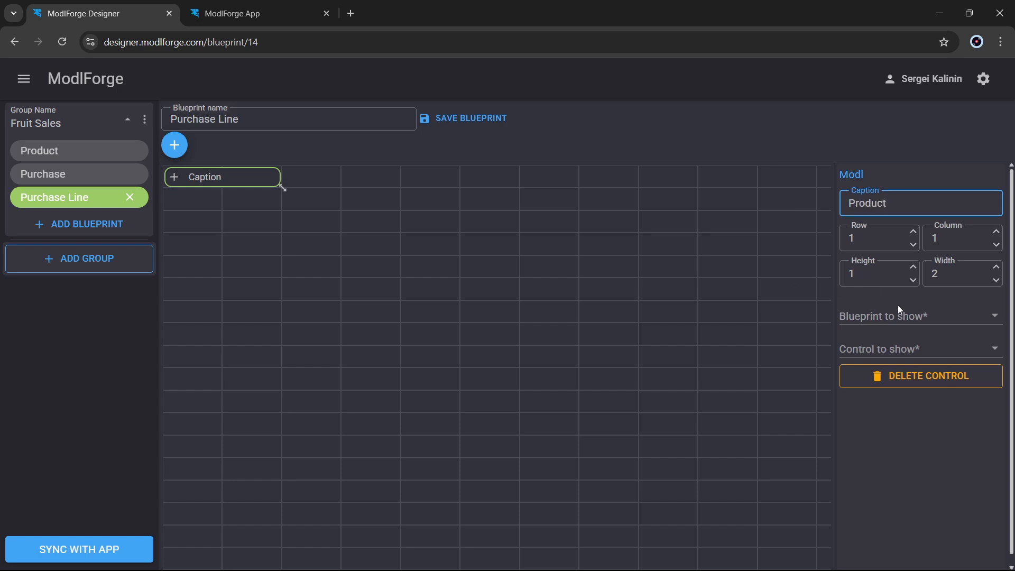
# Link the Product control to the Name control of the Fruit Sales - Product blueprint and widen it to 3 columns.
pyautogui.click(930, 317)
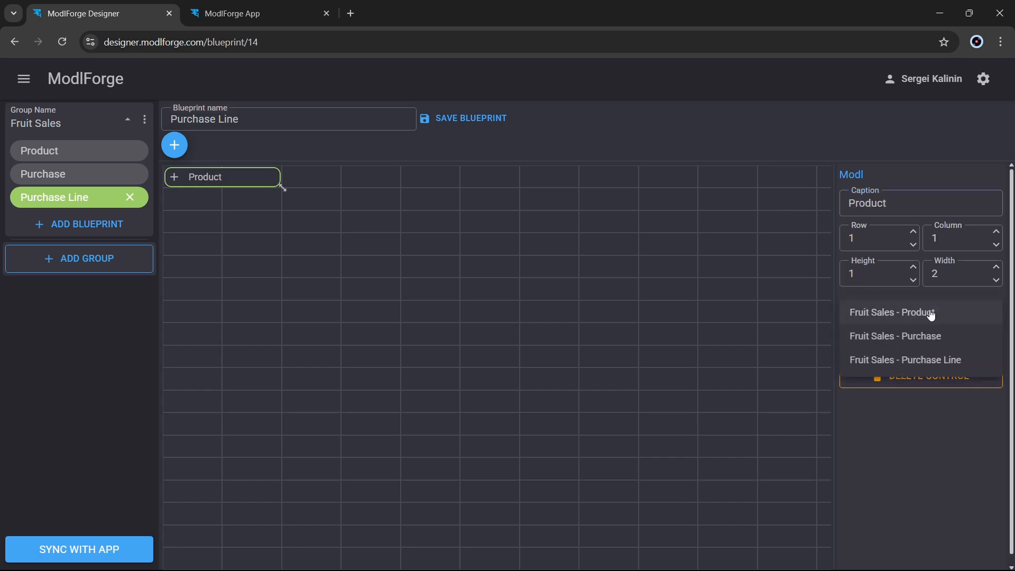
pyautogui.click(931, 315)
pyautogui.click(897, 350)
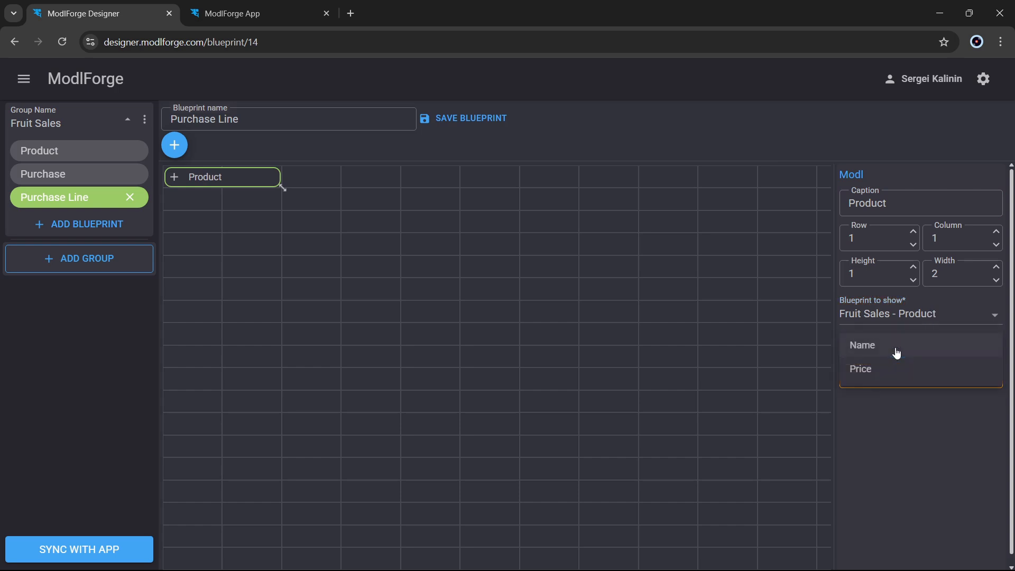
pyautogui.click(871, 352)
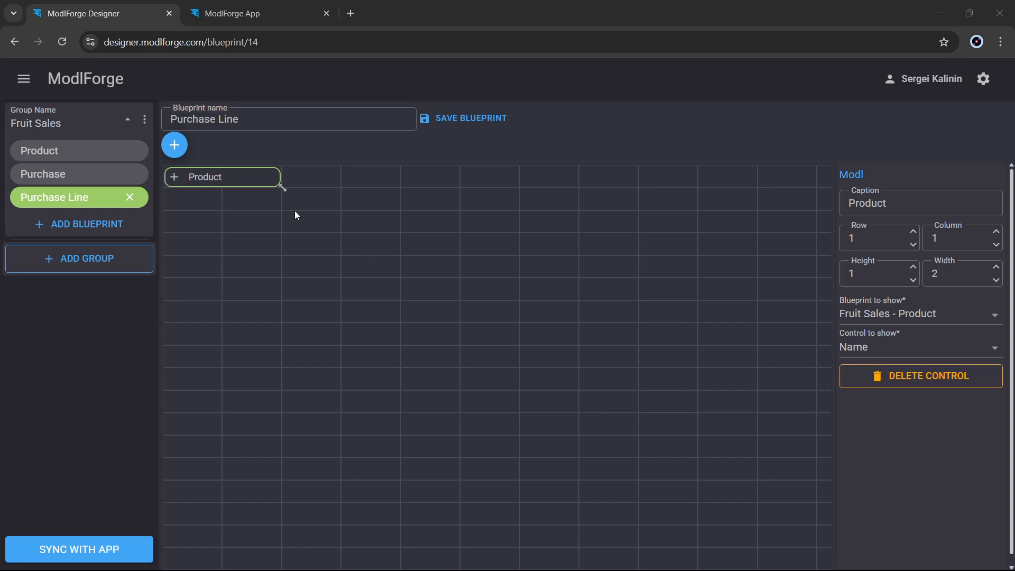
pyautogui.moveTo(286, 189); pyautogui.dragTo(313, 185)
# Add a Number control captioned QTY to the Purchase Line blueprint at row 1, column 5, with width 2 and scale 2.
pyautogui.click(175, 145)
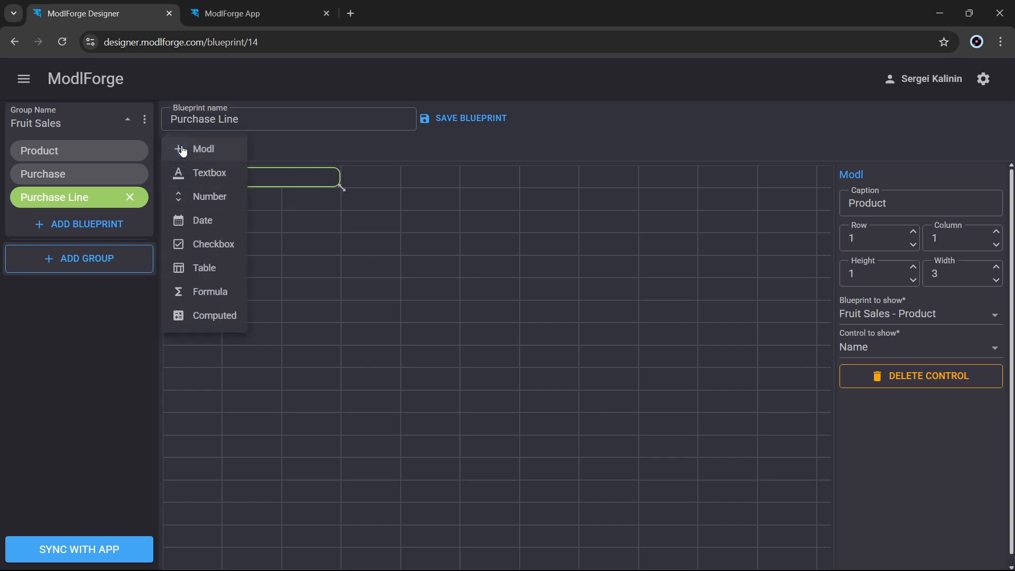
pyautogui.click(217, 197)
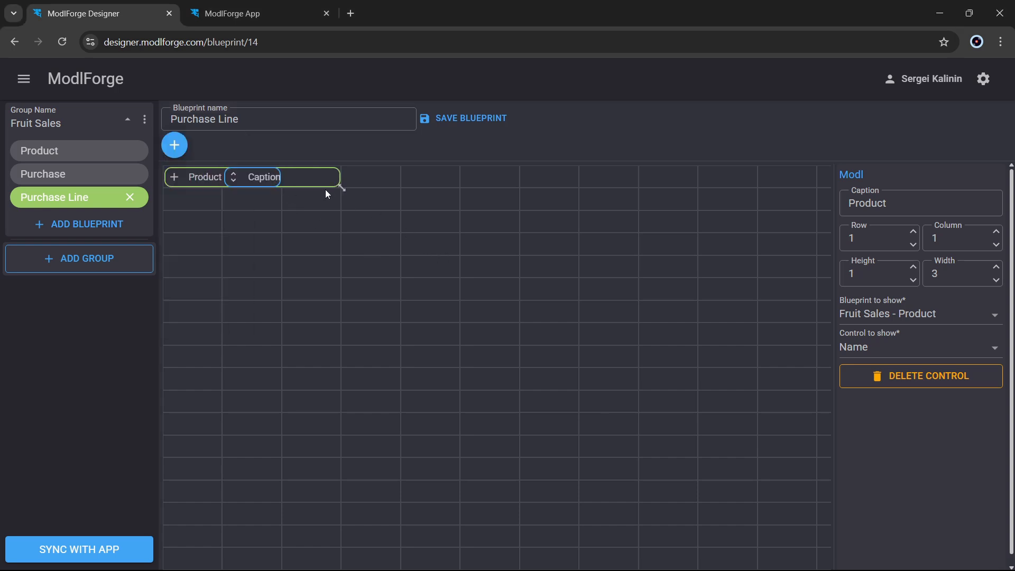
pyautogui.moveTo(250, 179); pyautogui.dragTo(521, 189)
pyautogui.write('QTY')
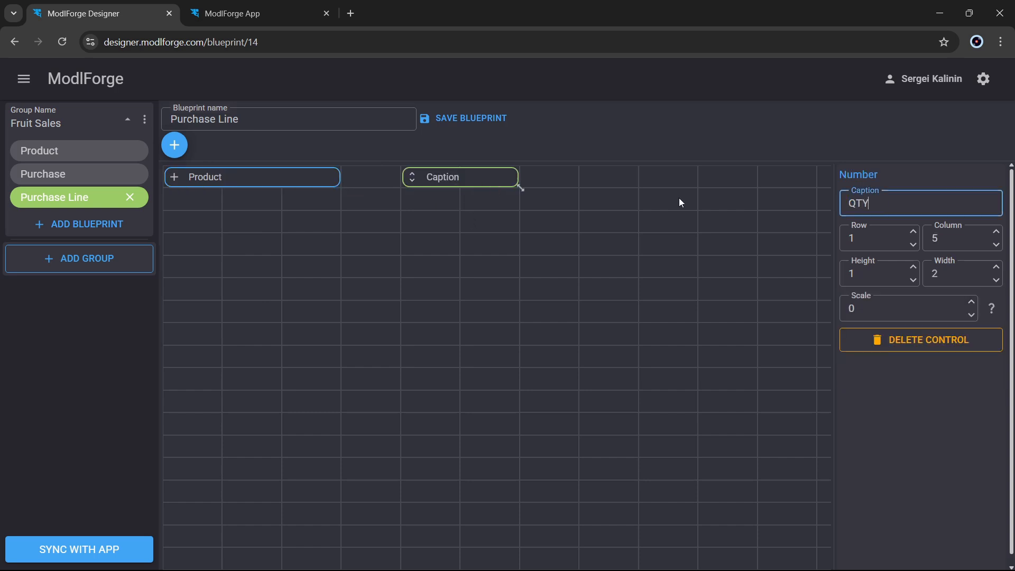
pyautogui.click(972, 302)
pyautogui.click(971, 301)
pyautogui.click(642, 274)
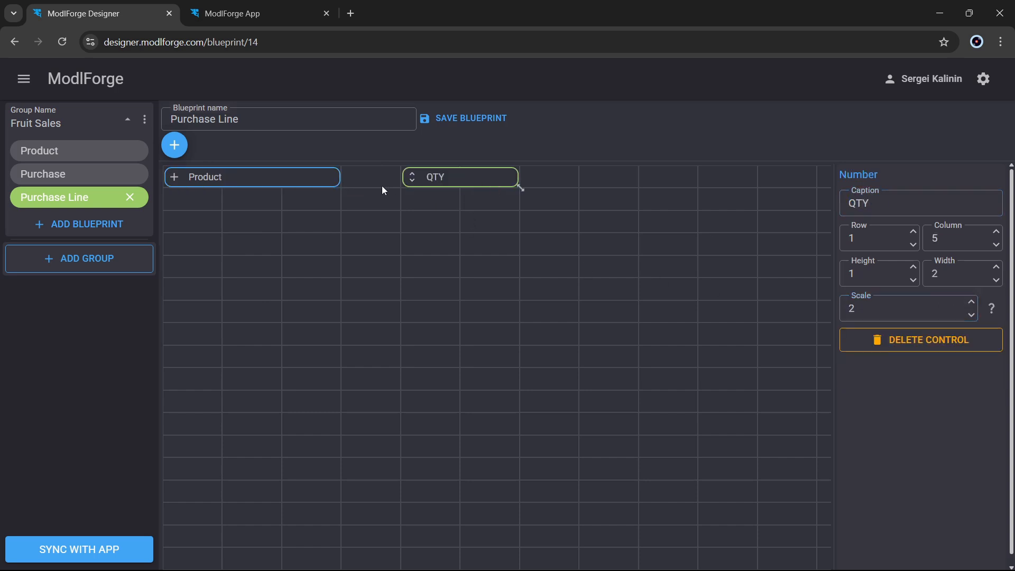
# Add a Number control captioned Price to the Purchase Line blueprint at row 1, column 7, with width 2.
pyautogui.click(175, 145)
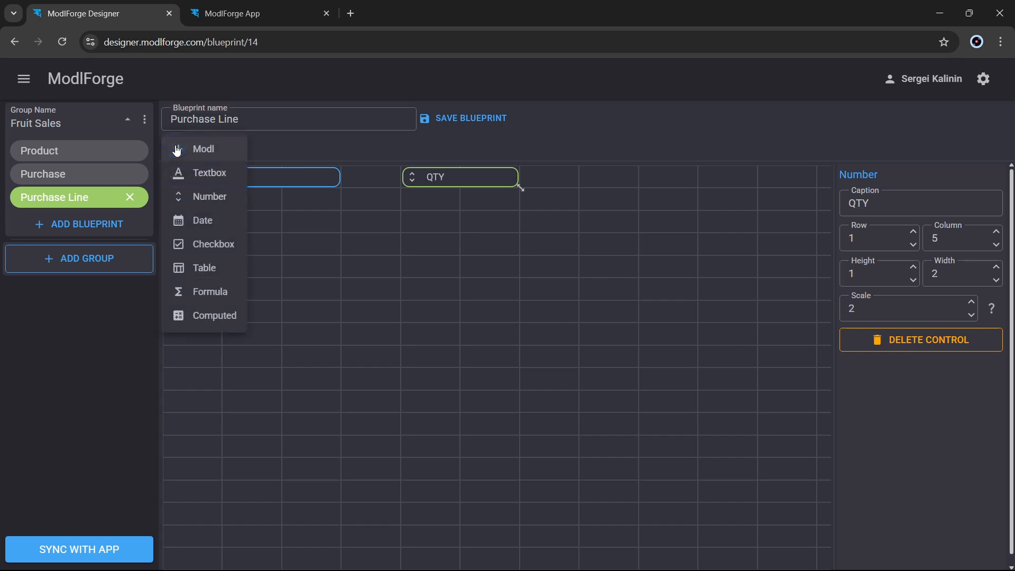
pyautogui.click(212, 197)
pyautogui.moveTo(254, 177); pyautogui.dragTo(614, 189)
pyautogui.doubleClick(929, 203)
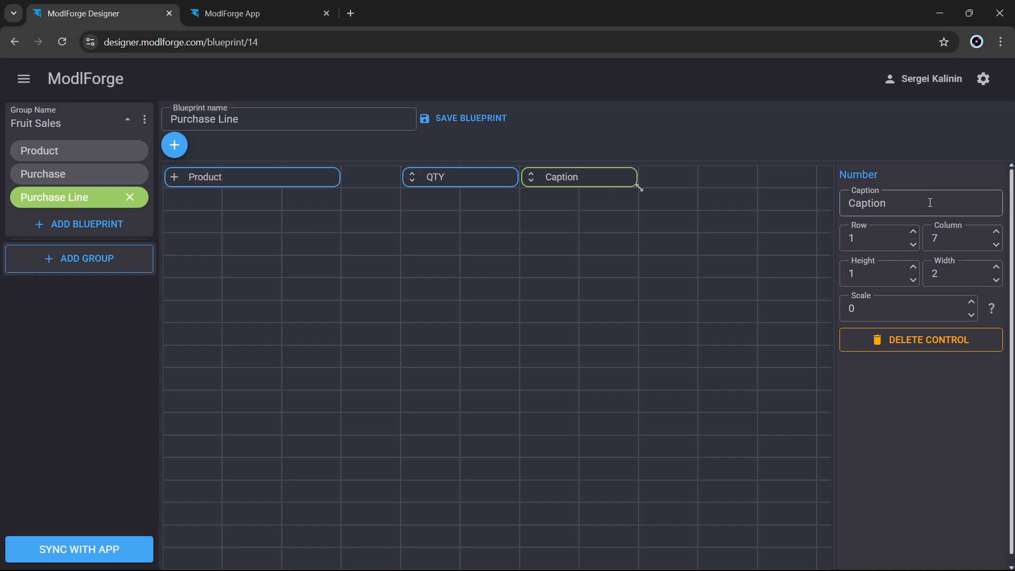
pyautogui.write('Price')
pyautogui.click(623, 378)
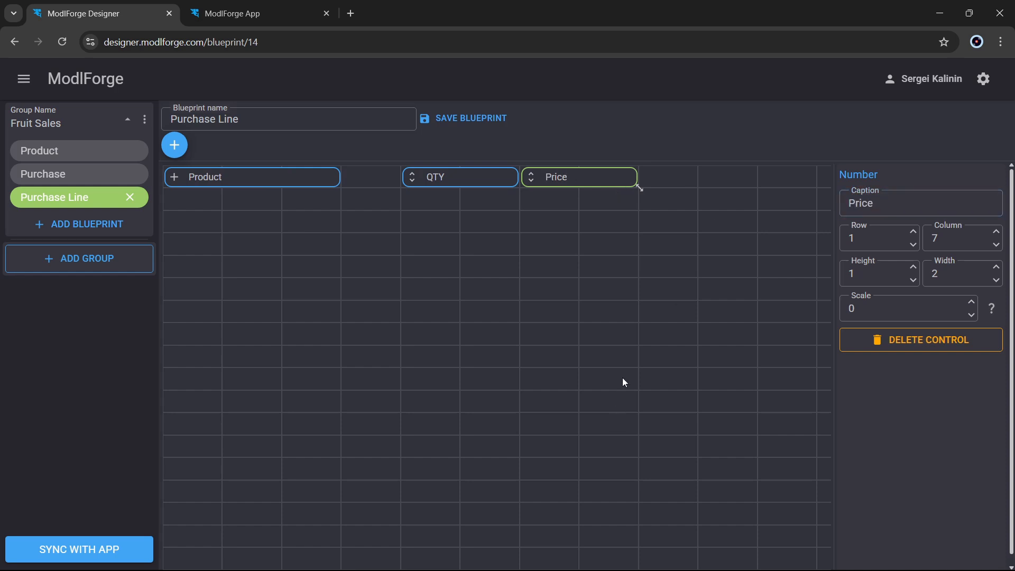
# Set the scale of the Purchase Line blueprint's Price control to 2.
pyautogui.click(913, 306)
pyautogui.click(971, 302)
pyautogui.click(971, 302)
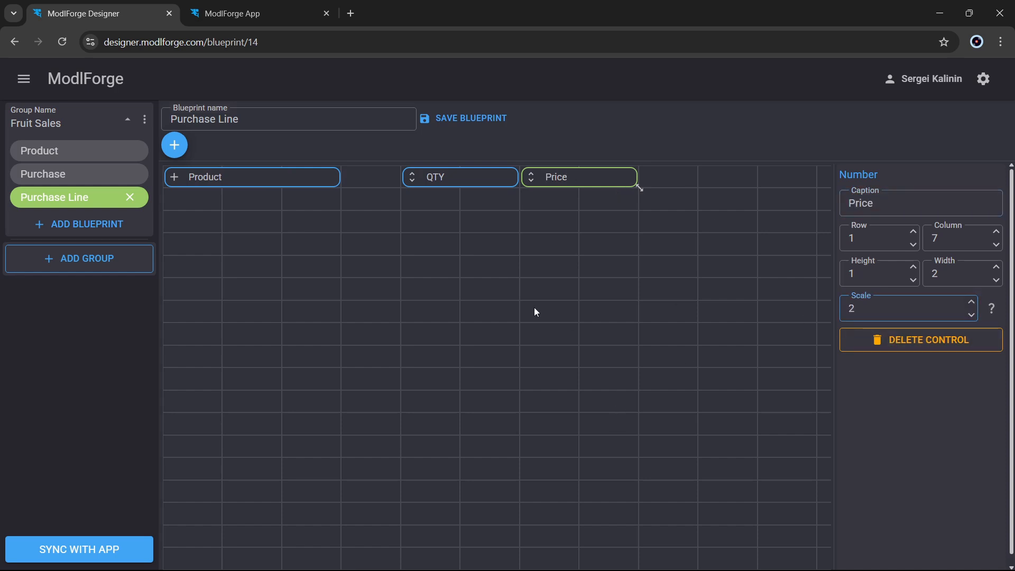
# Add a Computed control captioned Total Amount to the Purchase Line blueprint at row 1, column 9, with width 2.
pyautogui.click(174, 145)
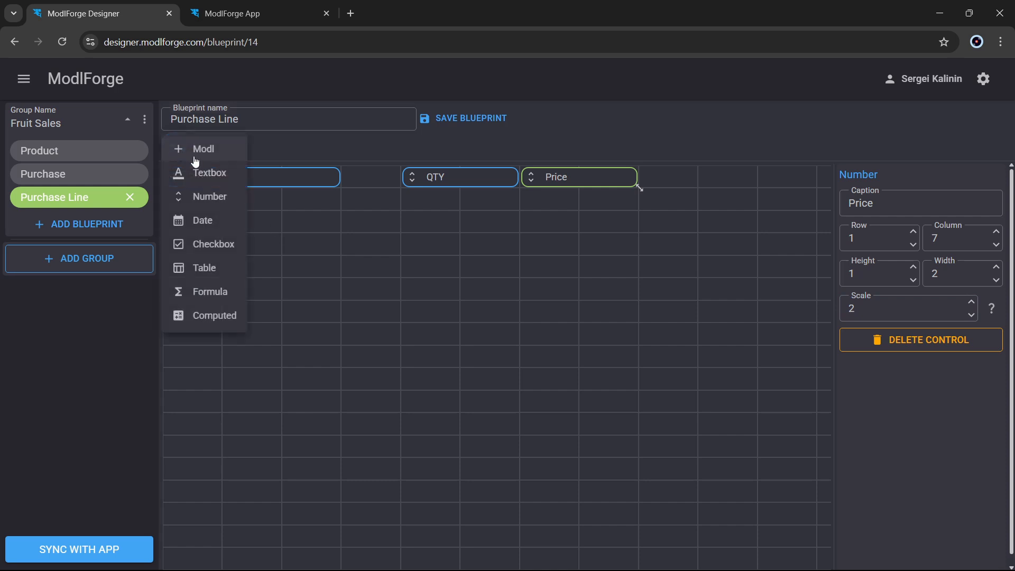
pyautogui.click(214, 316)
pyautogui.moveTo(251, 179); pyautogui.dragTo(674, 183)
pyautogui.write('Total Amount')
# Give the Total Amount control the expression [QTY]*[Price] and scale 2, and save the Purchase Line blueprint.
pyautogui.click(873, 317)
pyautogui.write('[QTY]*')
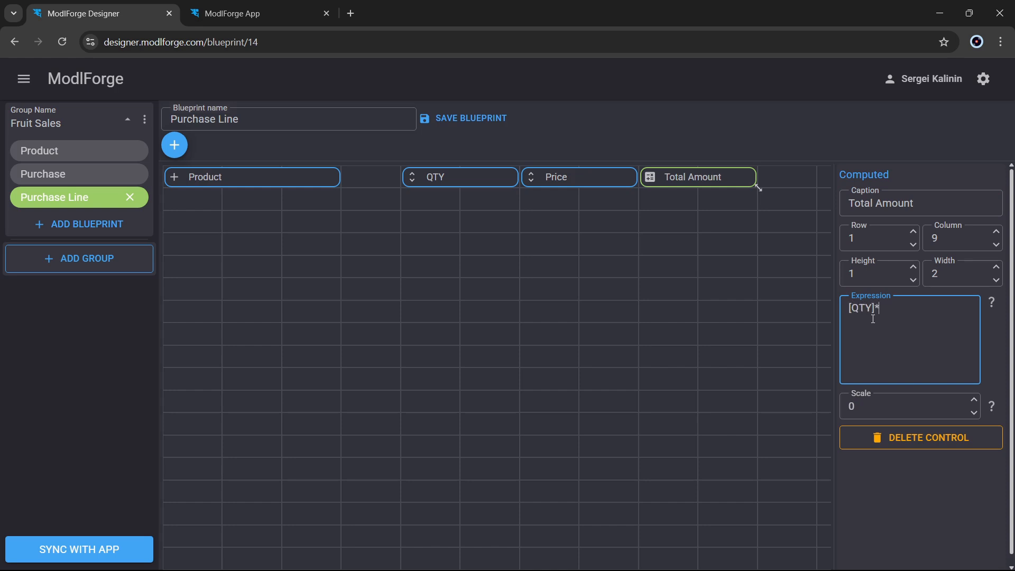
pyautogui.write('{}')
pyautogui.write('[]')
pyautogui.write('Price')
pyautogui.click(974, 400)
pyautogui.click(974, 399)
pyautogui.click(712, 356)
pyautogui.click(487, 119)
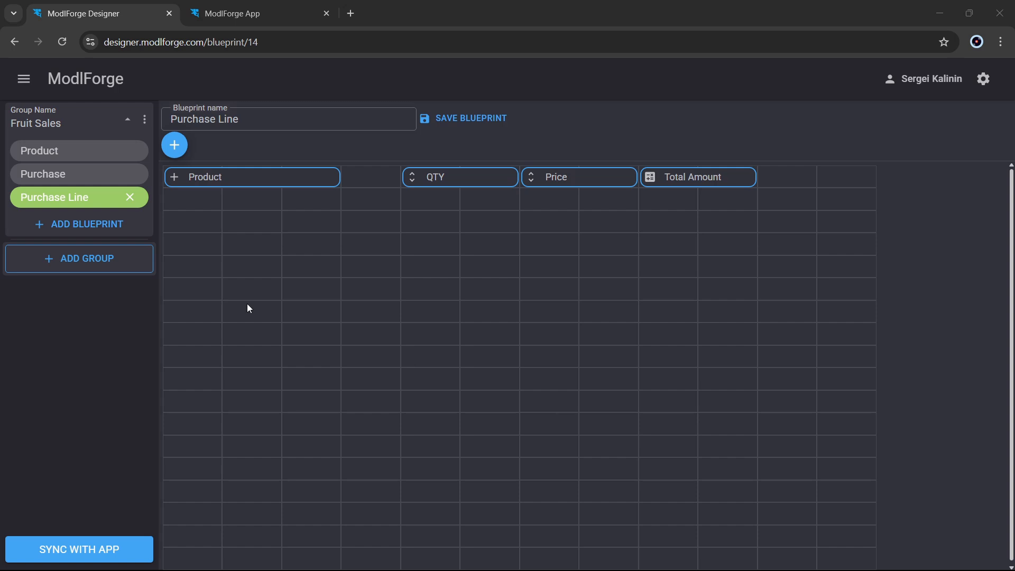
# Add a Table control to the Purchase blueprint at row 3, column 1, with height 10 and width 7.
pyautogui.click(59, 174)
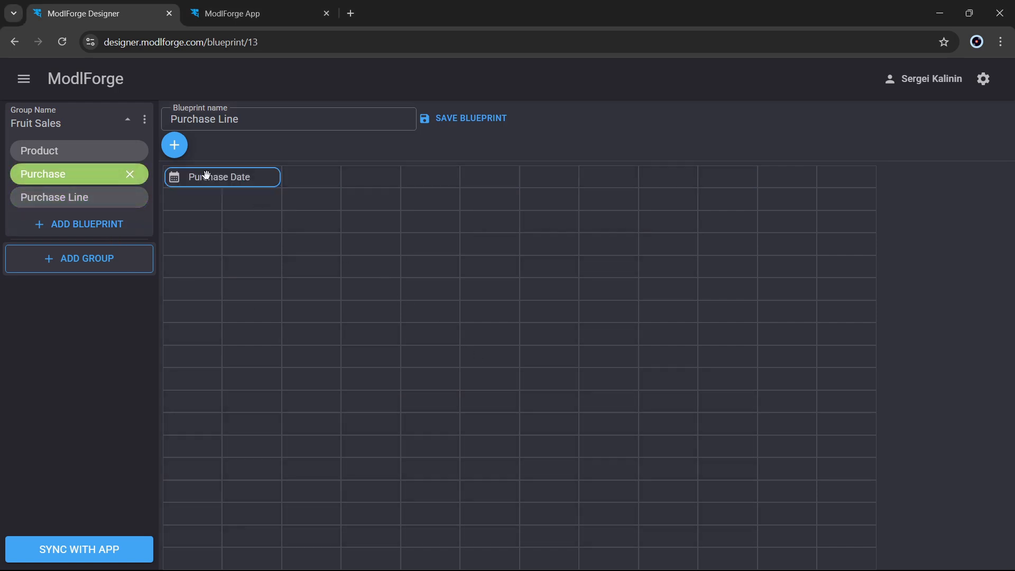
pyautogui.click(175, 145)
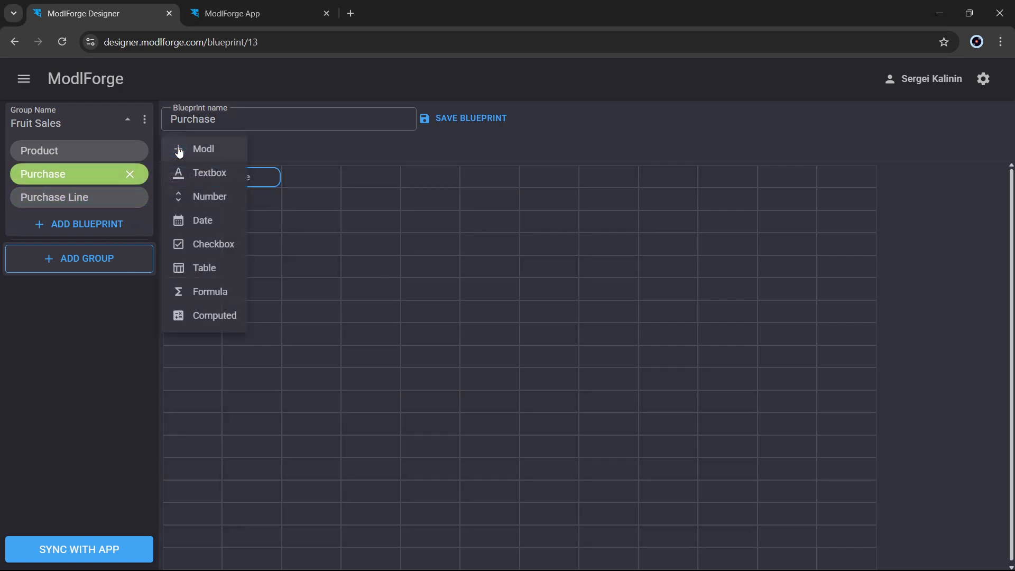
pyautogui.click(202, 270)
pyautogui.moveTo(258, 175); pyautogui.dragTo(205, 233)
pyautogui.moveTo(402, 302); pyautogui.dragTo(568, 423)
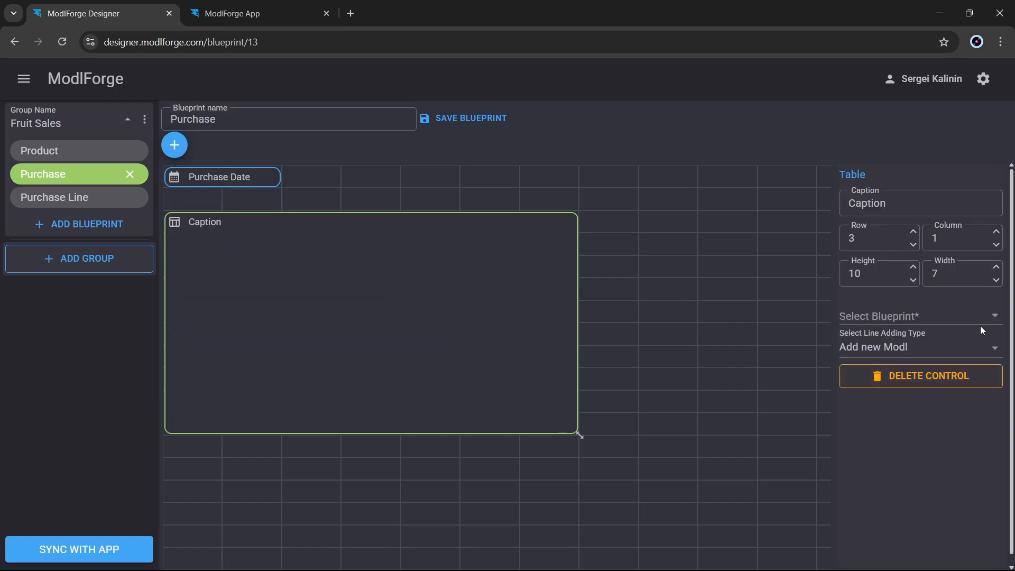
# Caption the table Purchased Products, link it to the Fruit Sales - Purchase Line blueprint, and save the Purchase blueprint.
pyautogui.doubleClick(902, 206)
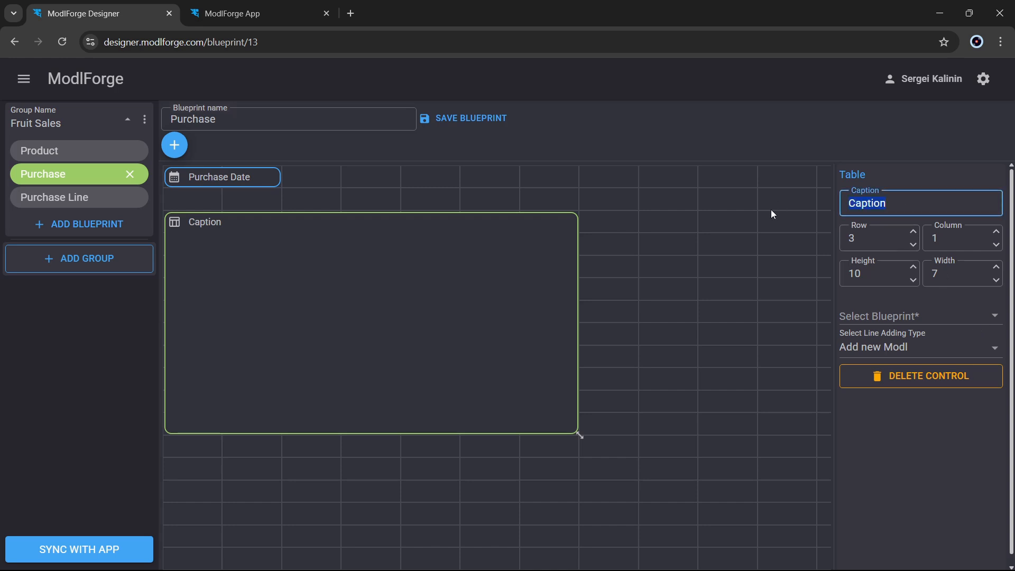
pyautogui.write('Purchased Products')
pyautogui.click(770, 266)
pyautogui.click(923, 317)
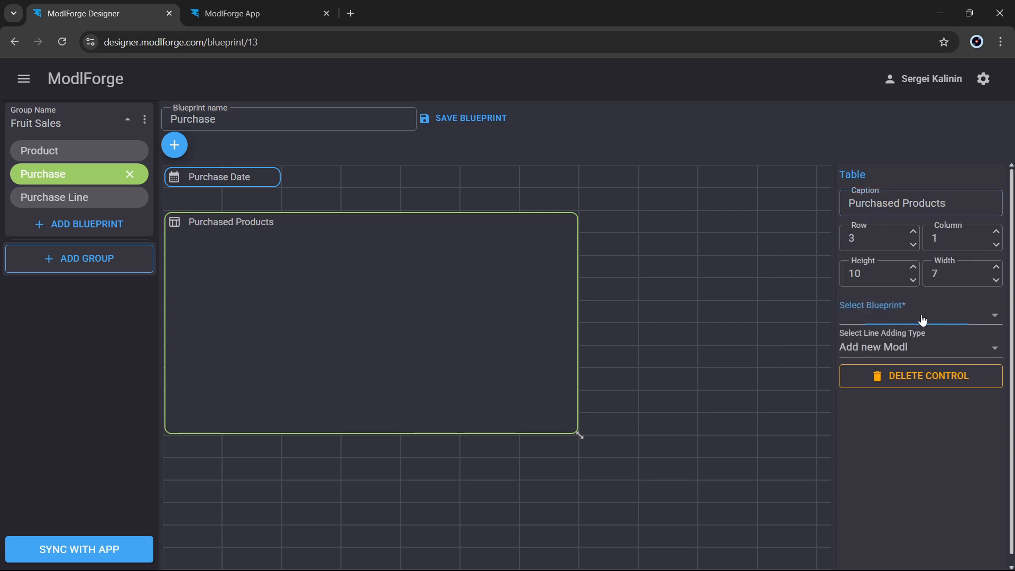
pyautogui.click(867, 359)
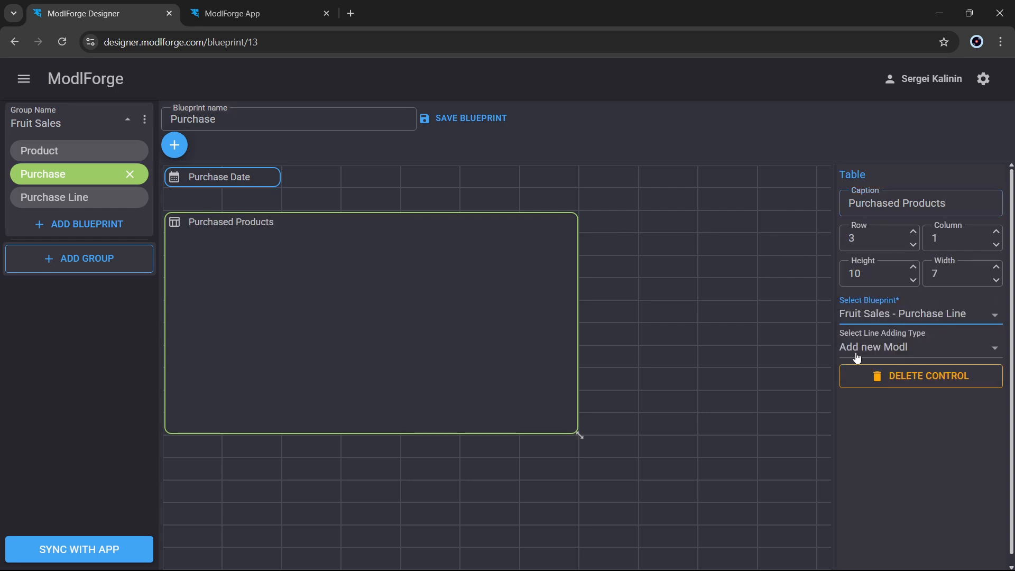
pyautogui.click(475, 120)
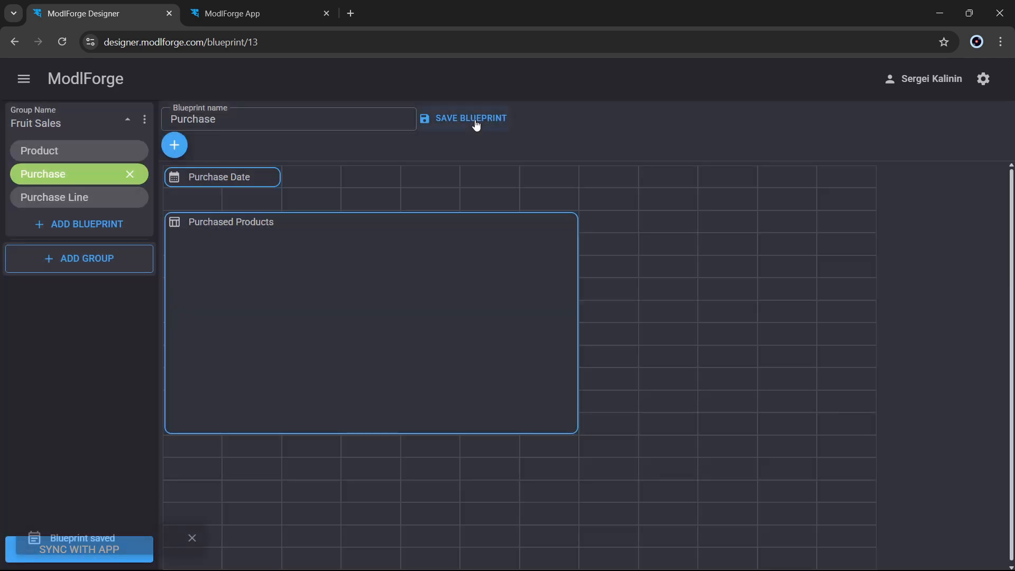
# Switch to the ModlForge App and check its web address.
pyautogui.click(253, 19)
pyautogui.click(222, 41)
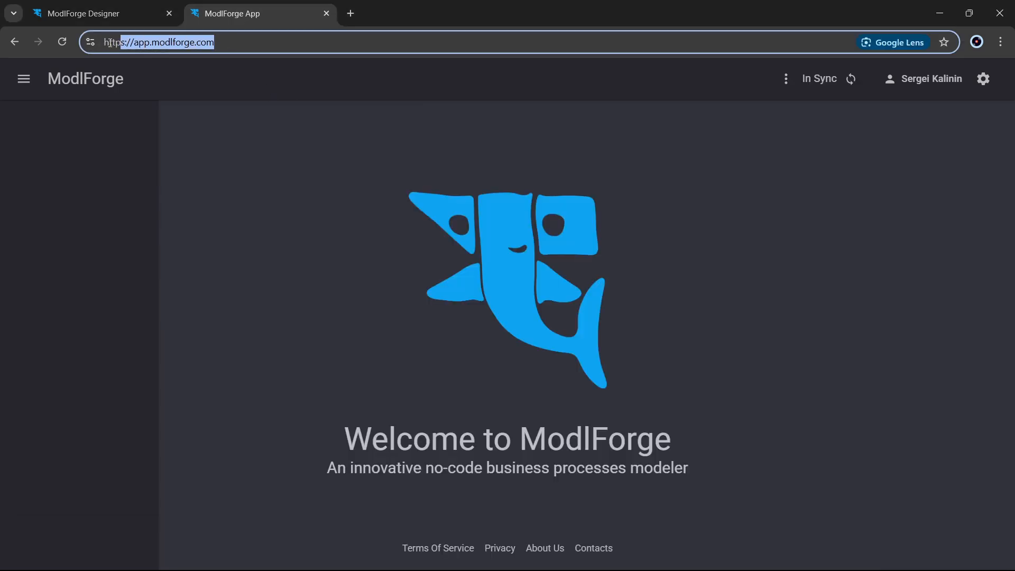
pyautogui.click(251, 40)
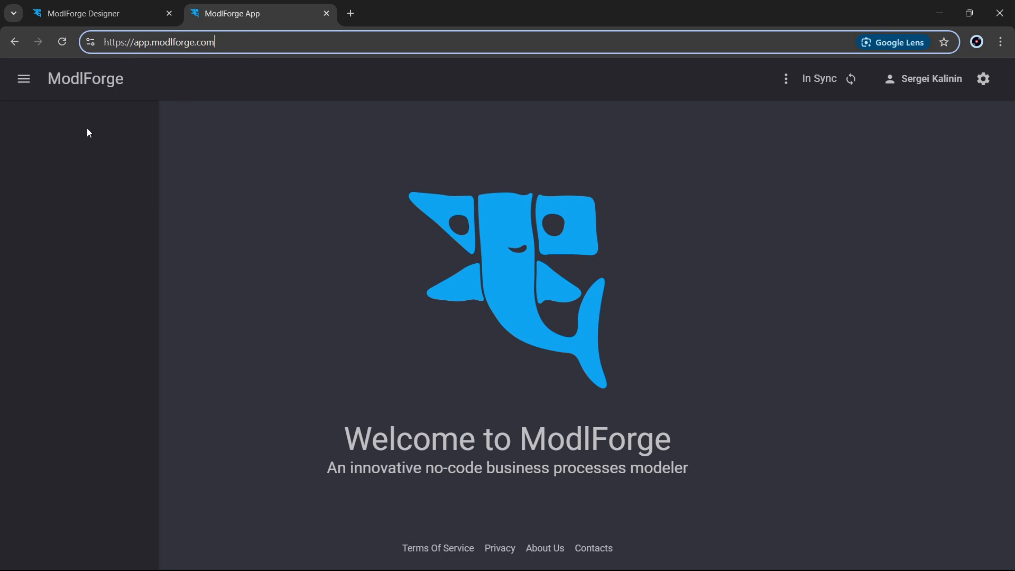
# Return to ModlForge Designer, sync the blueprints to the app, and dismiss the notification.
pyautogui.click(129, 16)
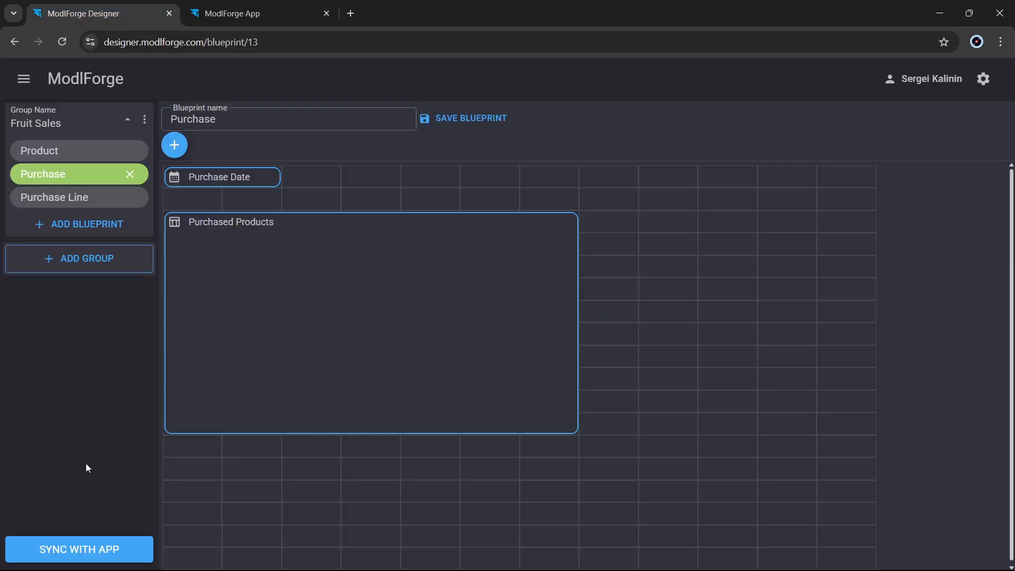
pyautogui.click(92, 551)
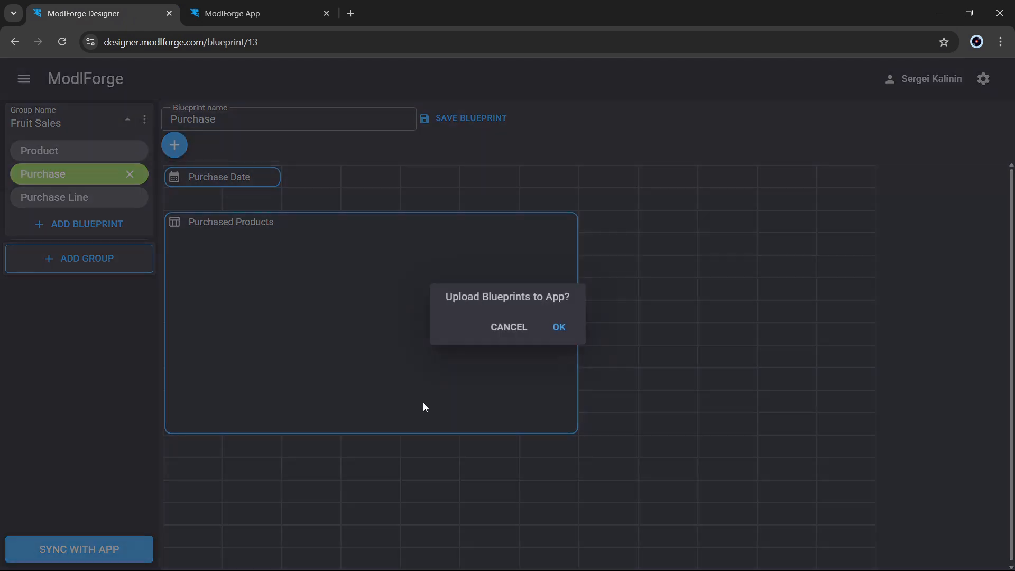
pyautogui.click(558, 334)
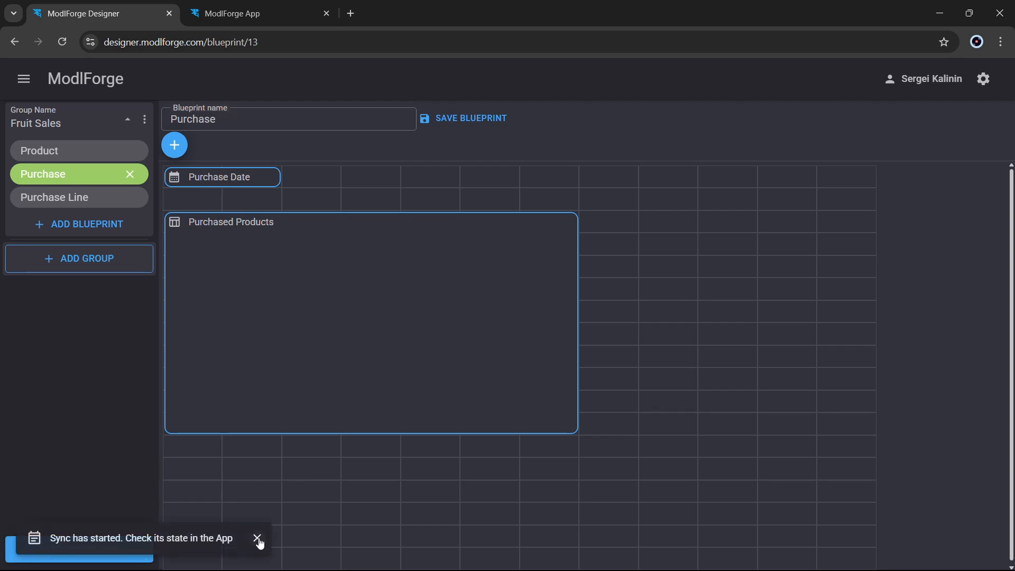
pyautogui.click(257, 539)
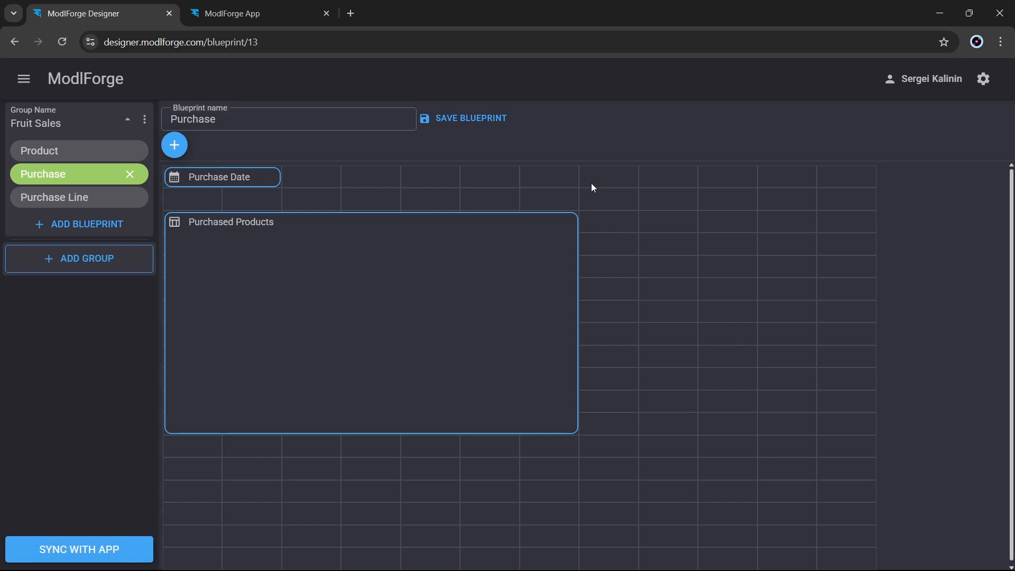
# Reload the ModlForge App at app.modlforge.com and open the Product list of the Fruit Sales group.
pyautogui.click(281, 9)
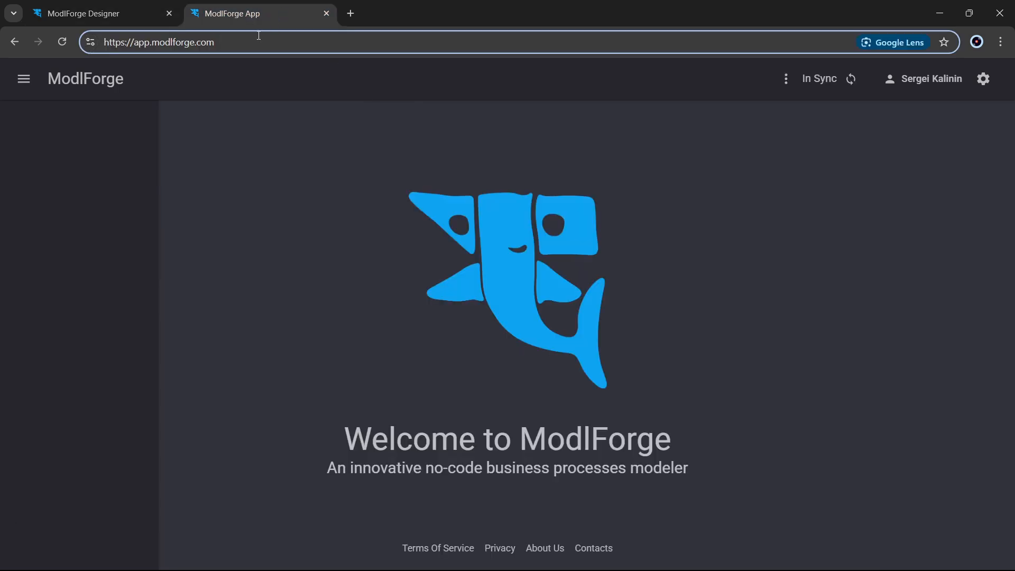
pyautogui.press('Return')
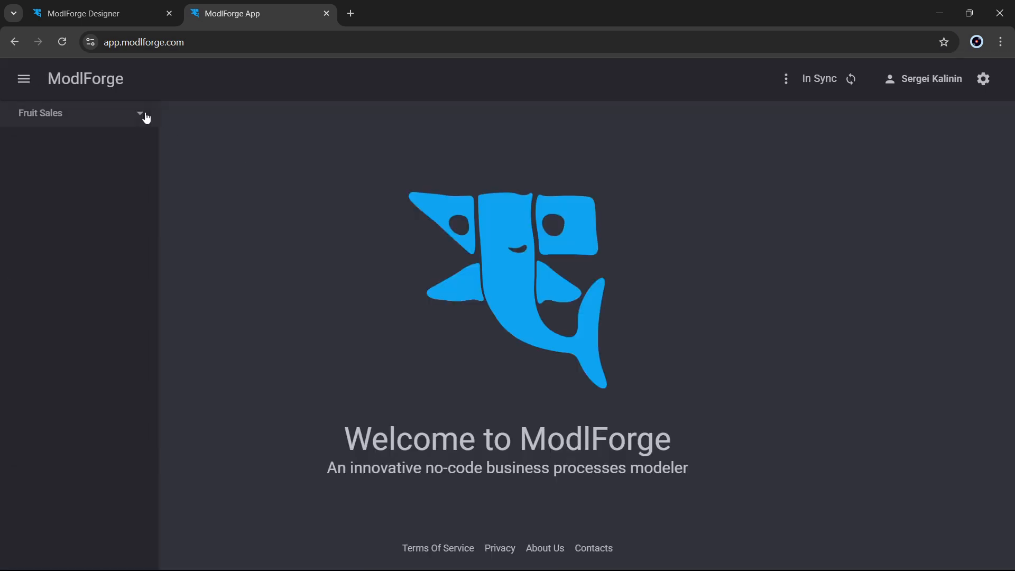
pyautogui.click(141, 114)
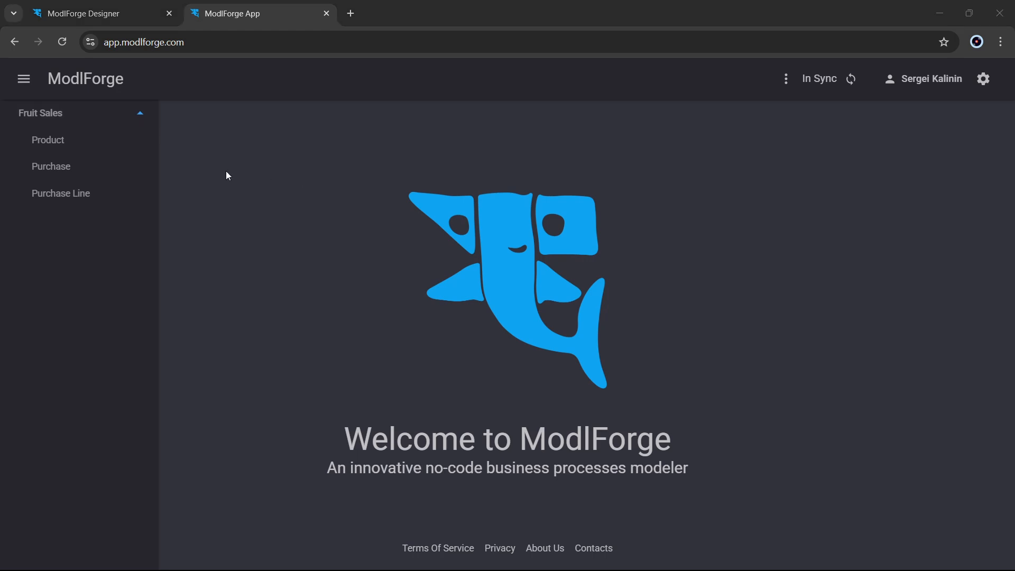
pyautogui.click(56, 145)
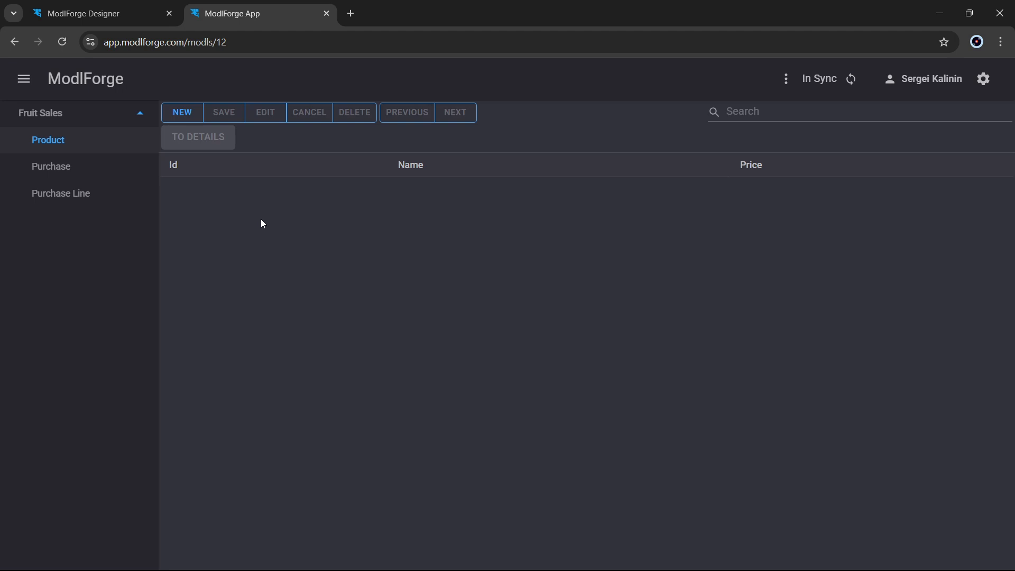
# Create and save a product named Apple with a price of 2.50.
pyautogui.click(185, 113)
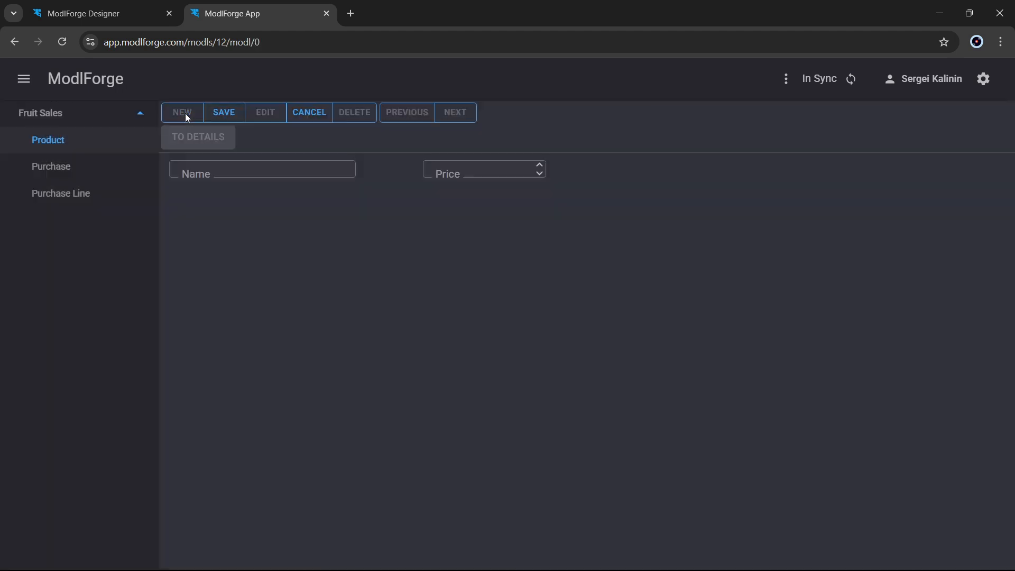
pyautogui.click(229, 170)
pyautogui.write('Apple')
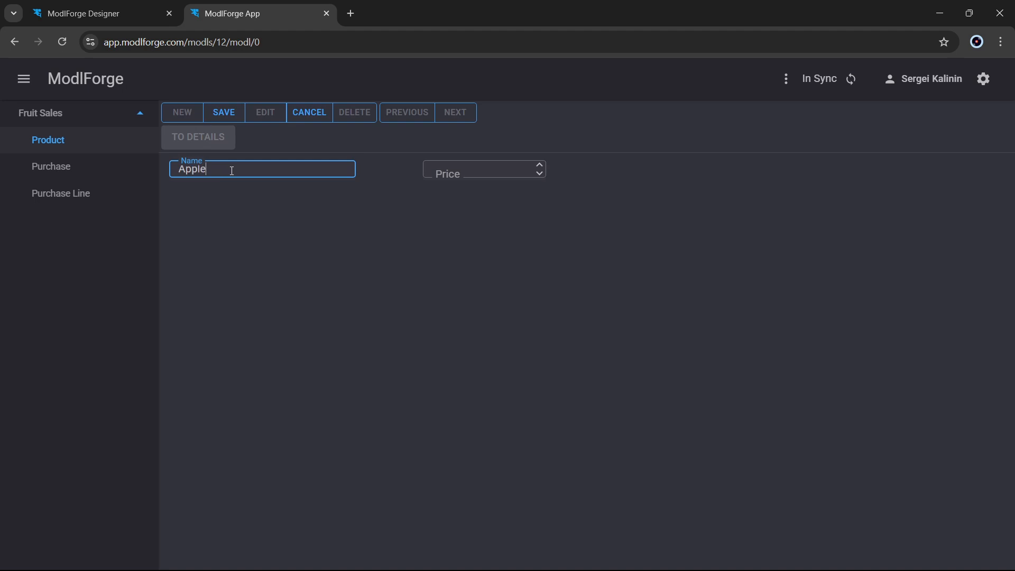
pyautogui.click(480, 170)
pyautogui.write('2.80')
pyautogui.press('BackSpace')
pyautogui.press('BackSpace')
pyautogui.write('5')
pyautogui.click(412, 311)
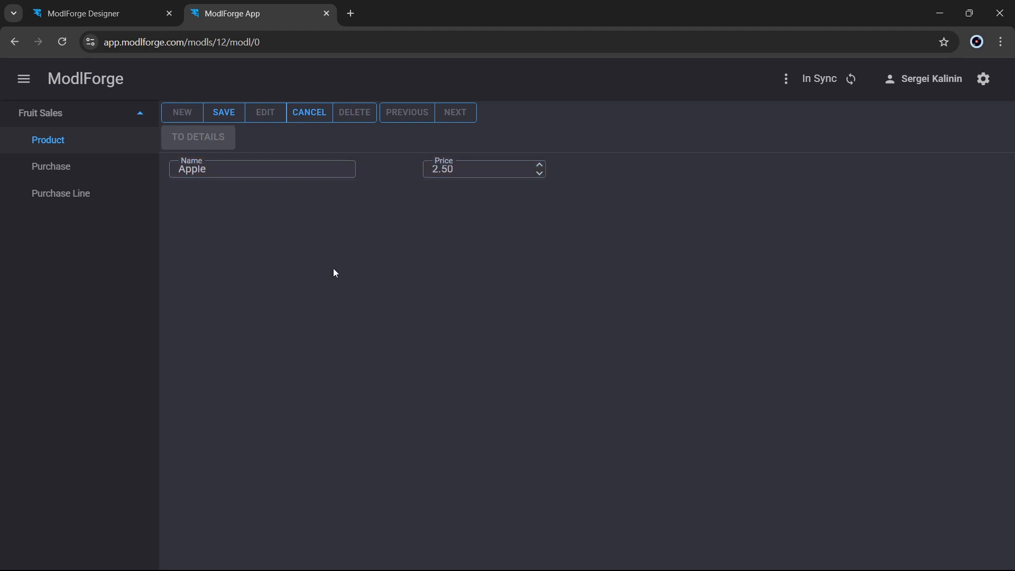
pyautogui.click(229, 116)
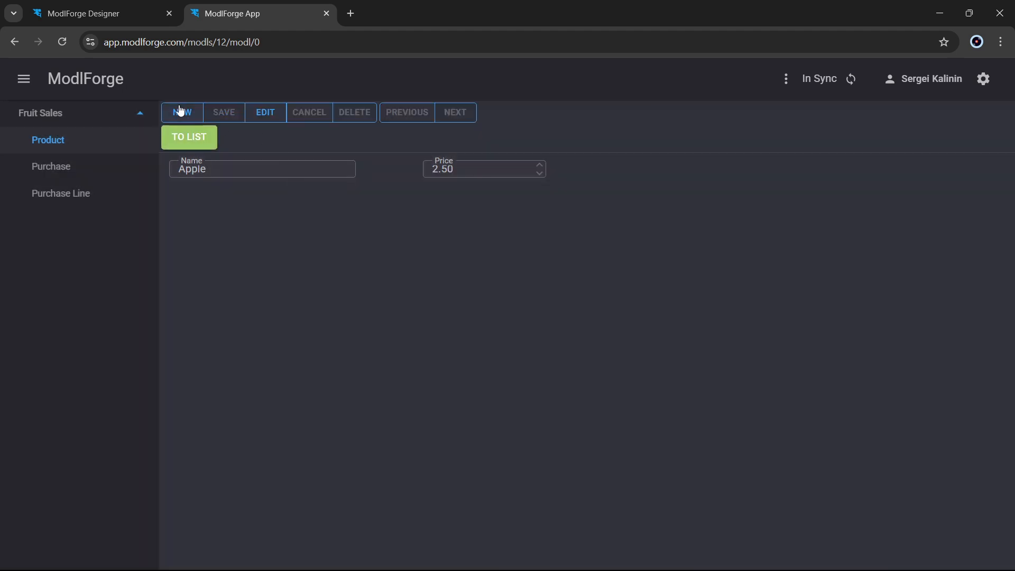
# Create and save a product named Cherry with a price of 5.00.
pyautogui.click(181, 112)
pyautogui.click(213, 169)
pyautogui.write('Cherry')
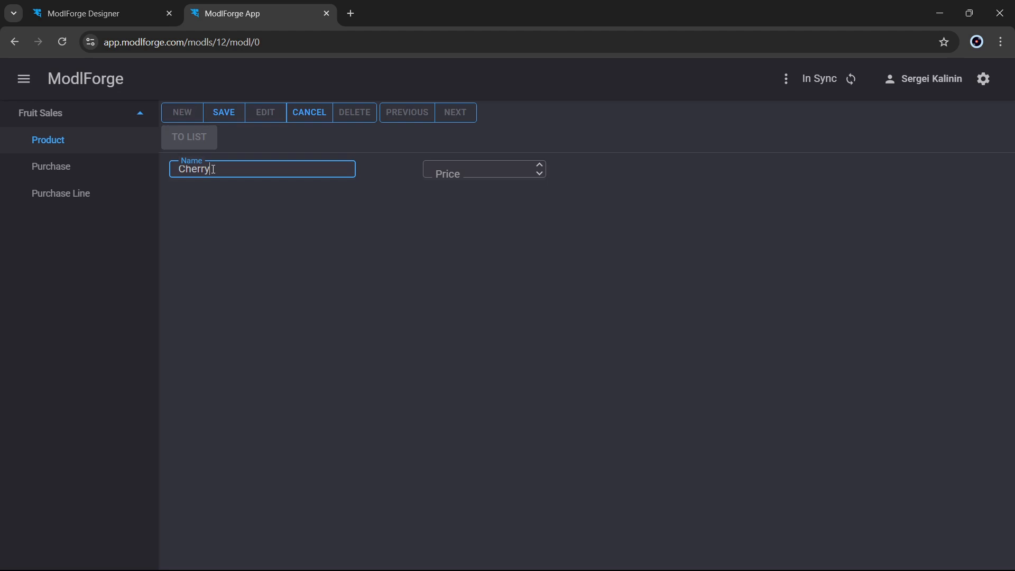
pyautogui.click(540, 165)
pyautogui.click(540, 165)
pyautogui.click(540, 165)
pyautogui.click(540, 165)
pyautogui.click(540, 165)
pyautogui.click(225, 113)
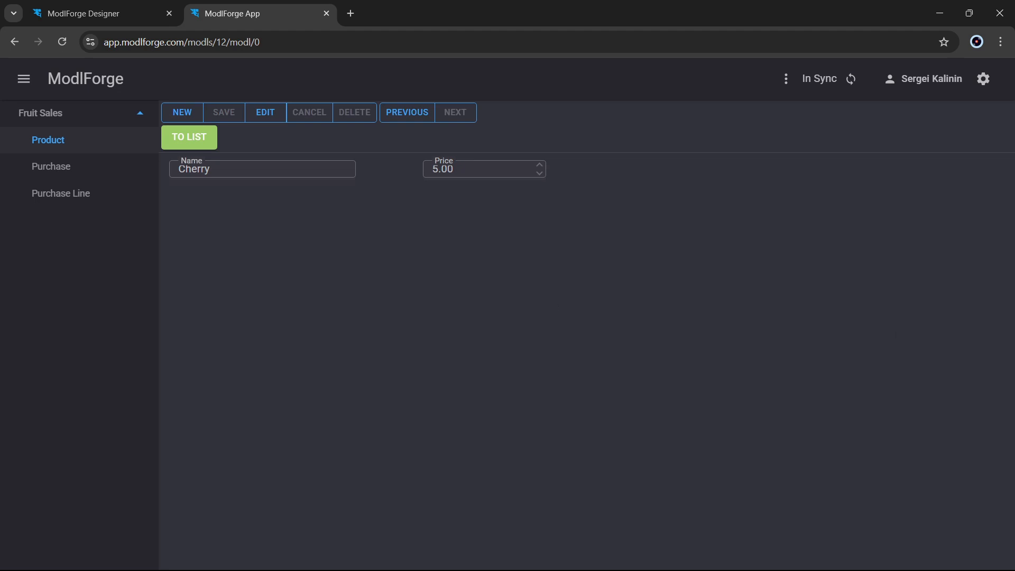
# Review the Apple and Cherry records in the product list and view the details of Apple.
pyautogui.click(184, 142)
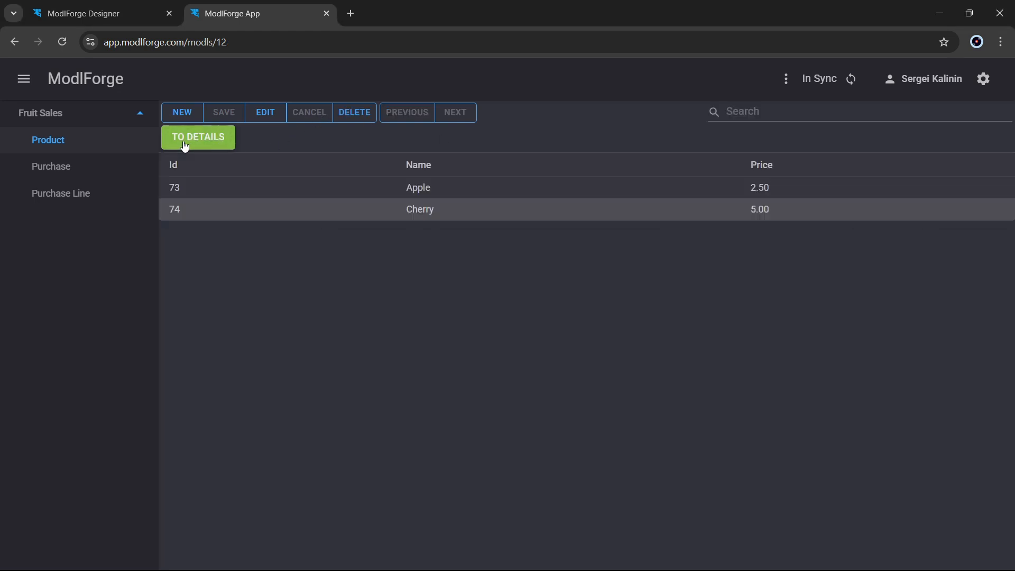
pyautogui.click(275, 189)
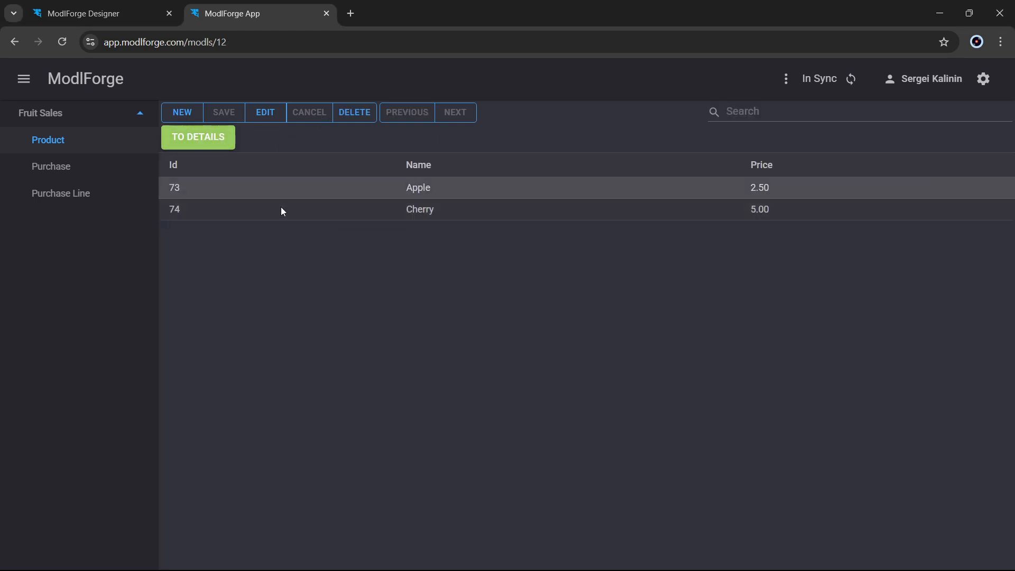
pyautogui.click(281, 209)
pyautogui.click(276, 189)
pyautogui.click(205, 141)
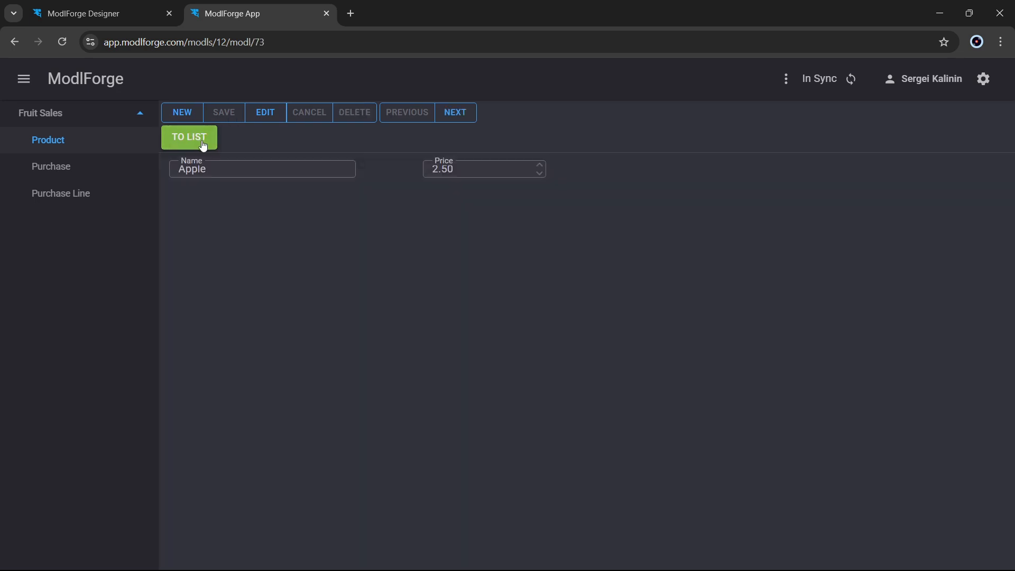
pyautogui.click(204, 141)
pyautogui.click(238, 211)
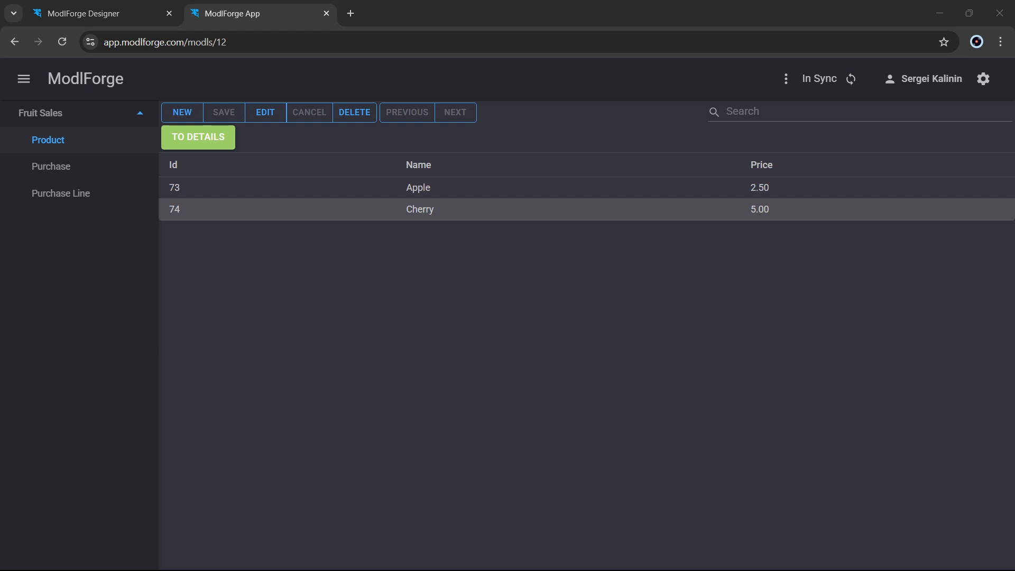
# Start a new Purchase record in the Fruit Sales group with the purchase date 4/7/2025.
pyautogui.click(65, 168)
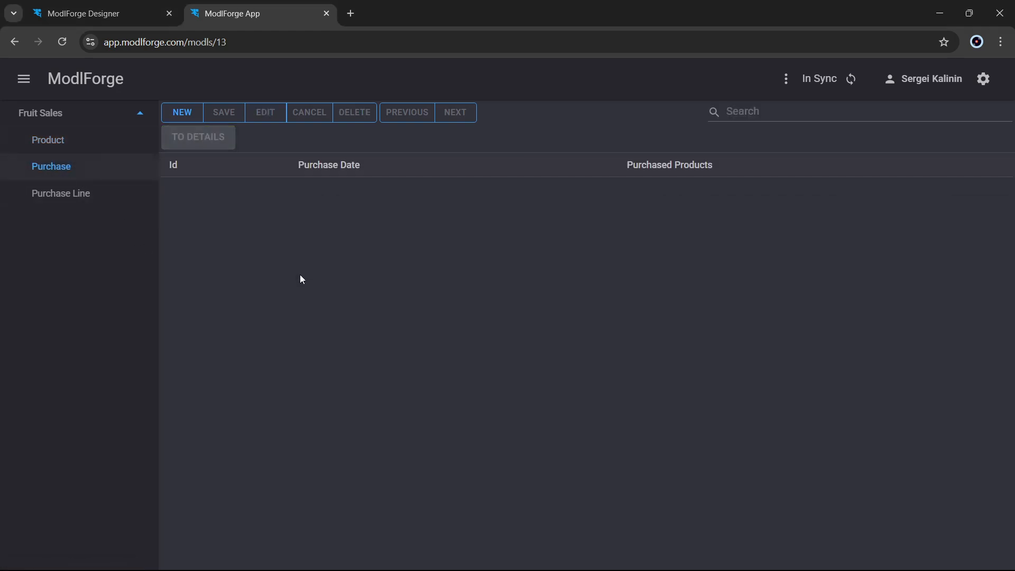
pyautogui.click(192, 116)
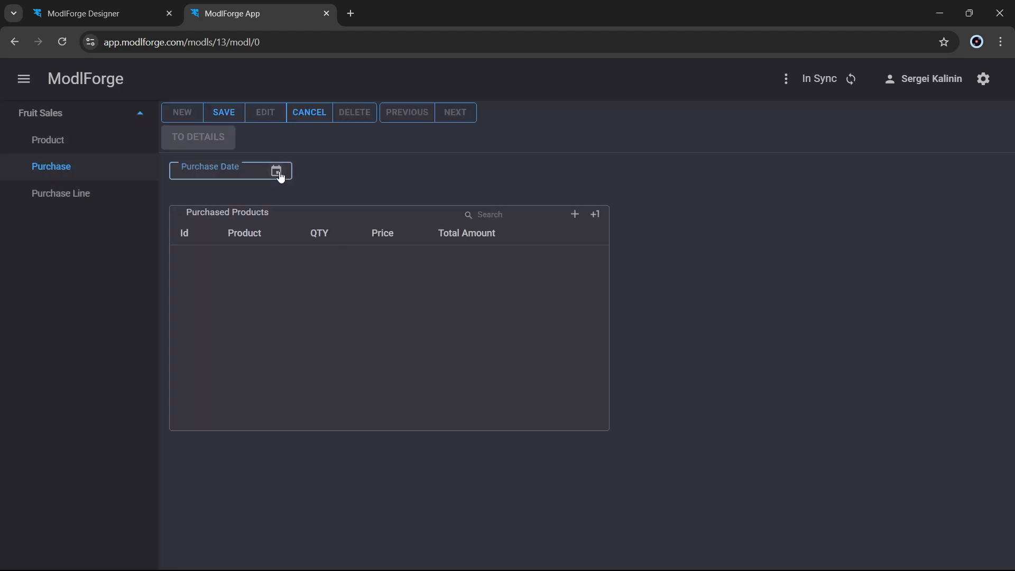
pyautogui.click(277, 172)
pyautogui.click(219, 337)
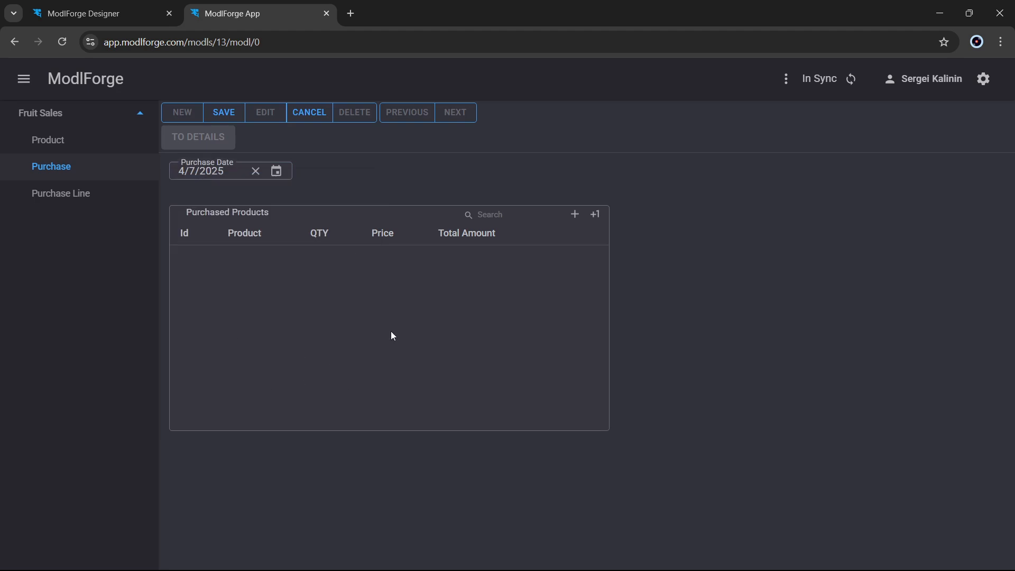
# Add a line to Purchased Products for the product Apple with a quantity of 10.
pyautogui.click(595, 216)
pyautogui.click(250, 256)
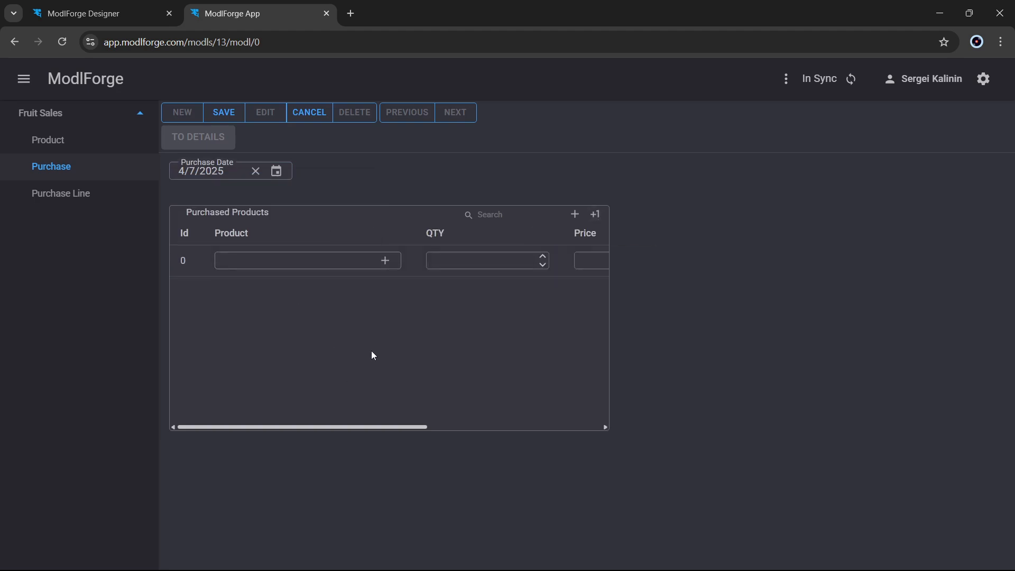
pyautogui.click(385, 261)
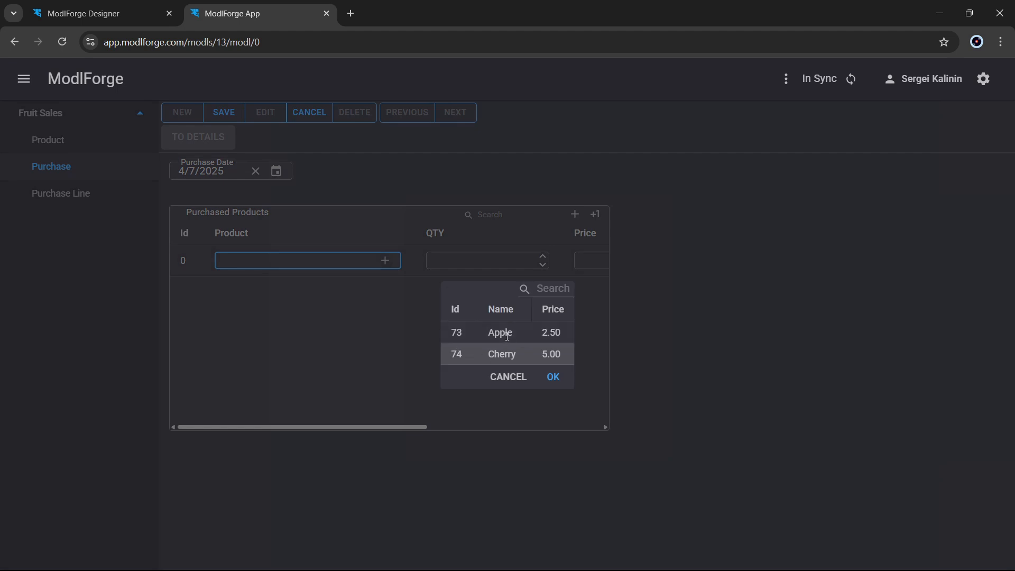
pyautogui.doubleClick(506, 334)
pyautogui.click(545, 263)
pyautogui.click(544, 258)
pyautogui.doubleClick(545, 258)
pyautogui.doubleClick(545, 258)
pyautogui.doubleClick(545, 258)
pyautogui.doubleClick(545, 258)
pyautogui.click(545, 259)
# Set the Apple line's price to 3.00 and accept the line.
pyautogui.hscroll(5, 510, 310)
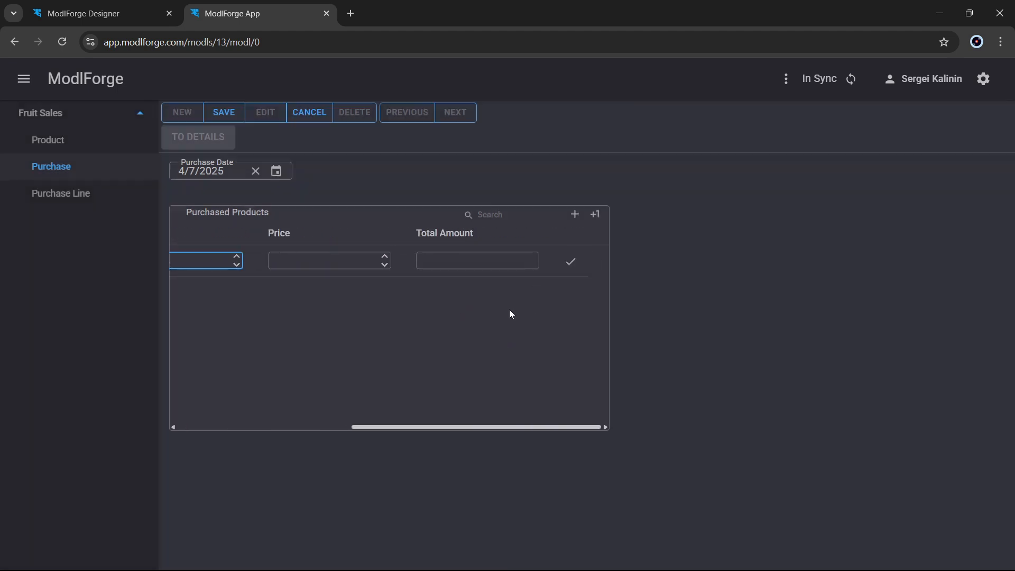
pyautogui.click(320, 264)
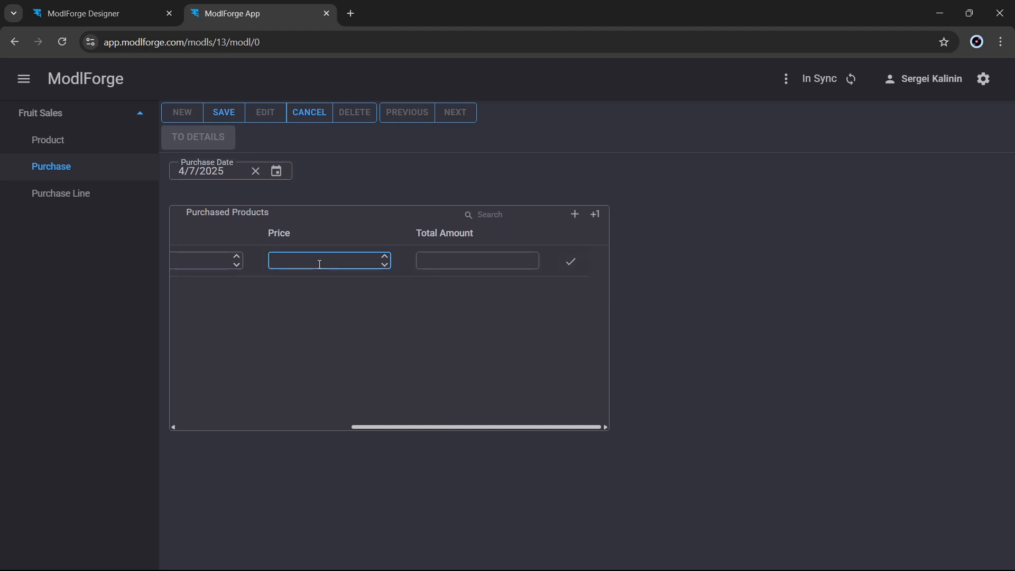
pyautogui.write('3')
pyautogui.click(479, 336)
pyautogui.click(571, 263)
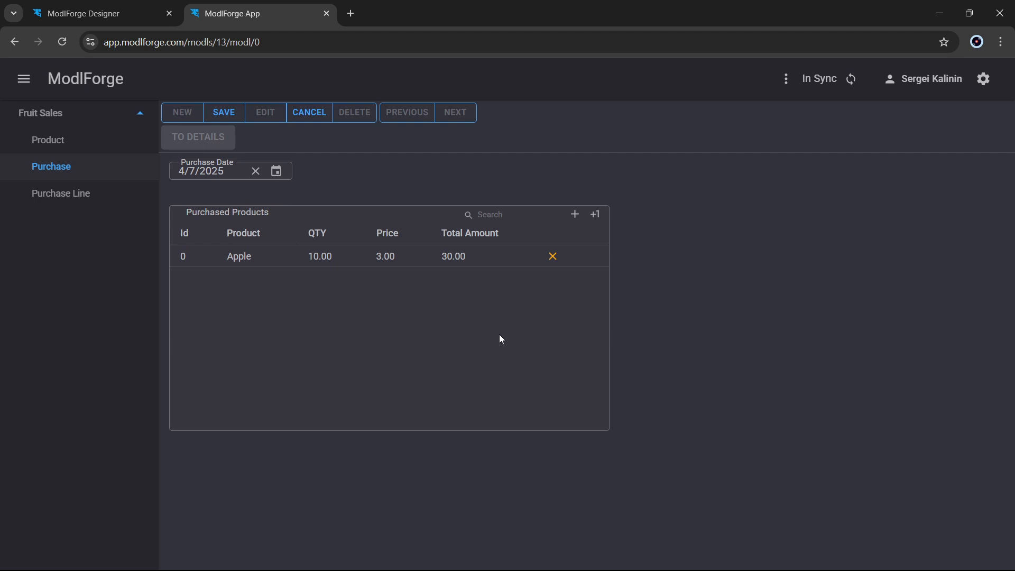
# Add a second Purchased Products line for Cherry with a quantity of 20.
pyautogui.click(596, 214)
pyautogui.click(384, 282)
pyautogui.click(501, 354)
pyautogui.click(554, 376)
pyautogui.click(492, 284)
pyautogui.write('20')
pyautogui.press('Tab')
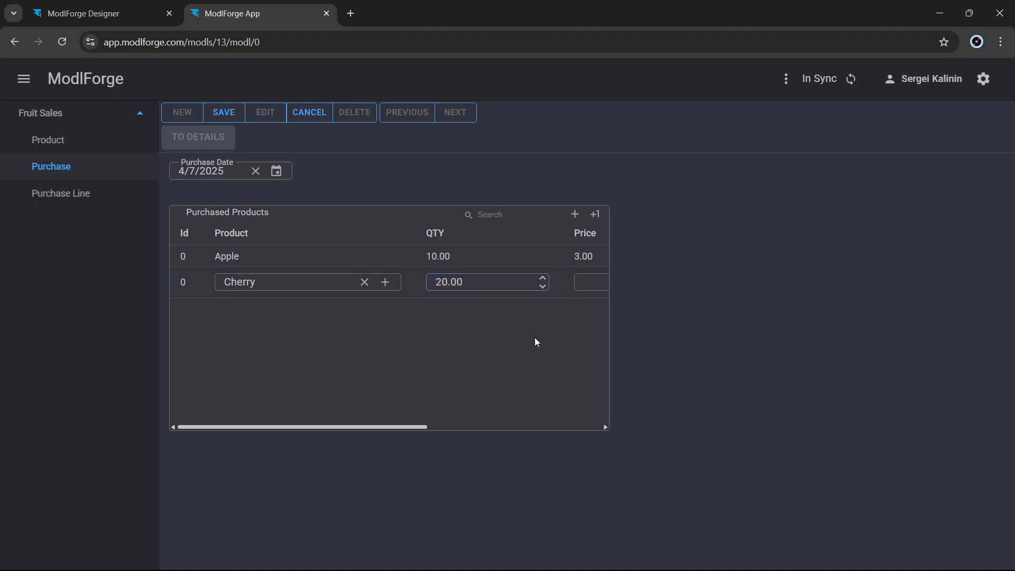
# Set the Cherry line's price to 6.00 and accept the line.
pyautogui.click(385, 279)
pyautogui.click(385, 278)
pyautogui.click(385, 279)
pyautogui.click(385, 287)
pyautogui.click(385, 286)
pyautogui.click(572, 285)
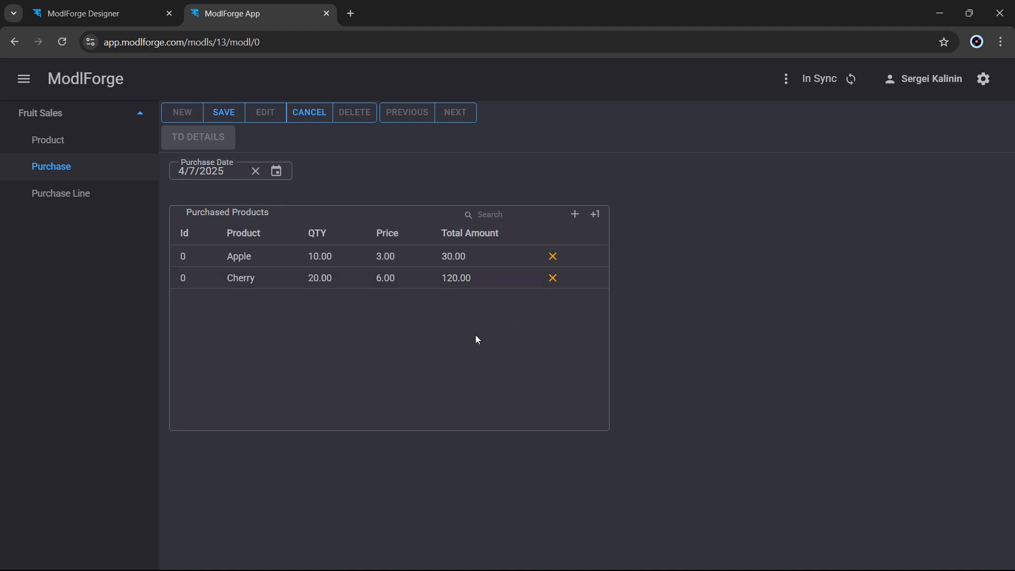
# Save the purchase and check the record in the purchase list and in its details view.
pyautogui.click(226, 118)
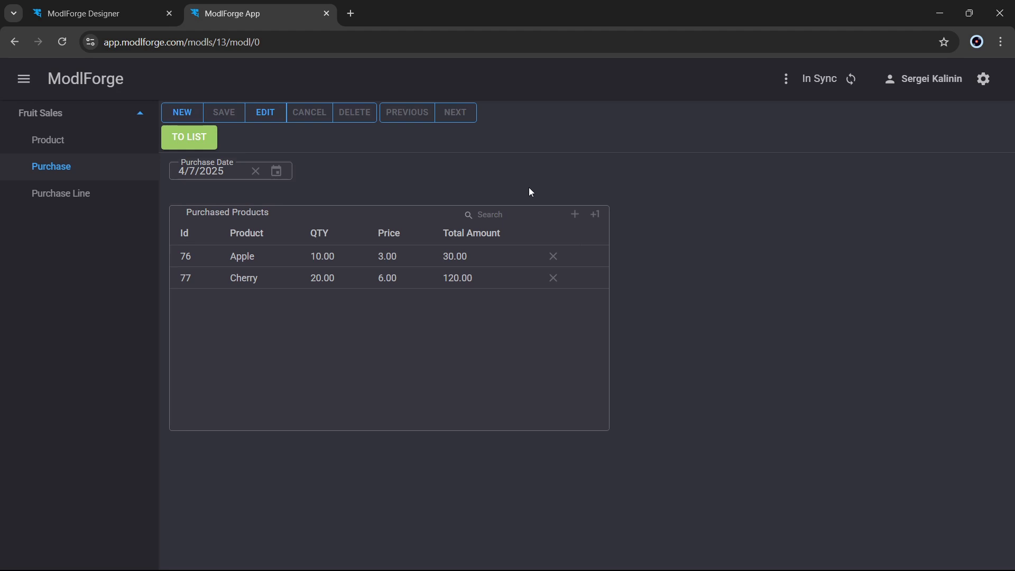
pyautogui.click(187, 139)
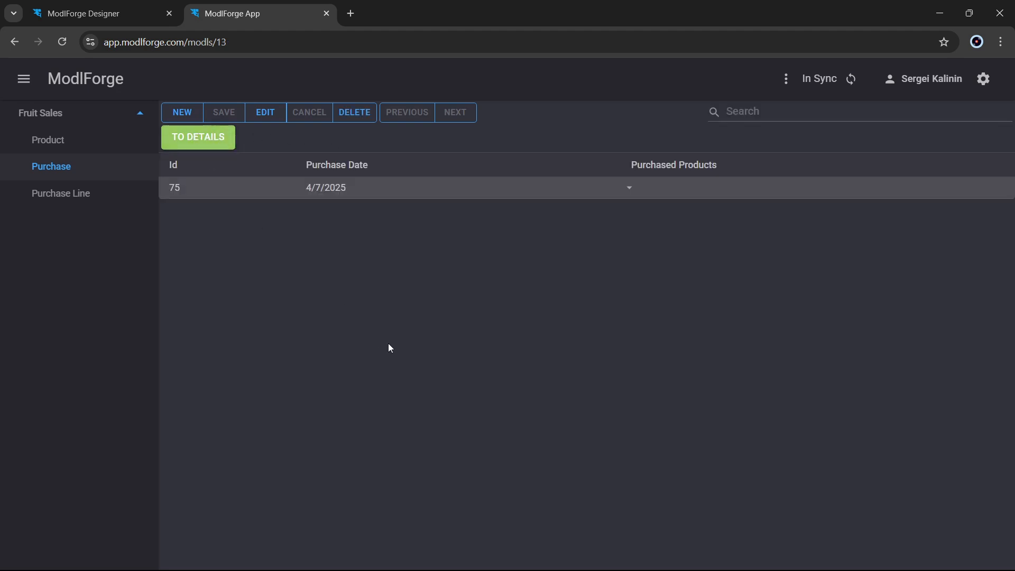
pyautogui.click(219, 141)
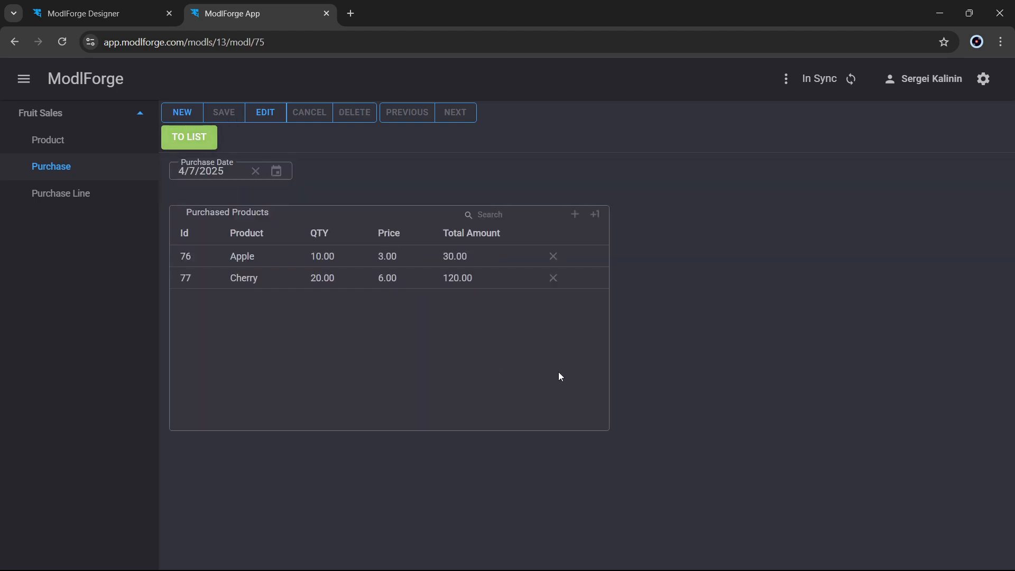
pyautogui.click(199, 141)
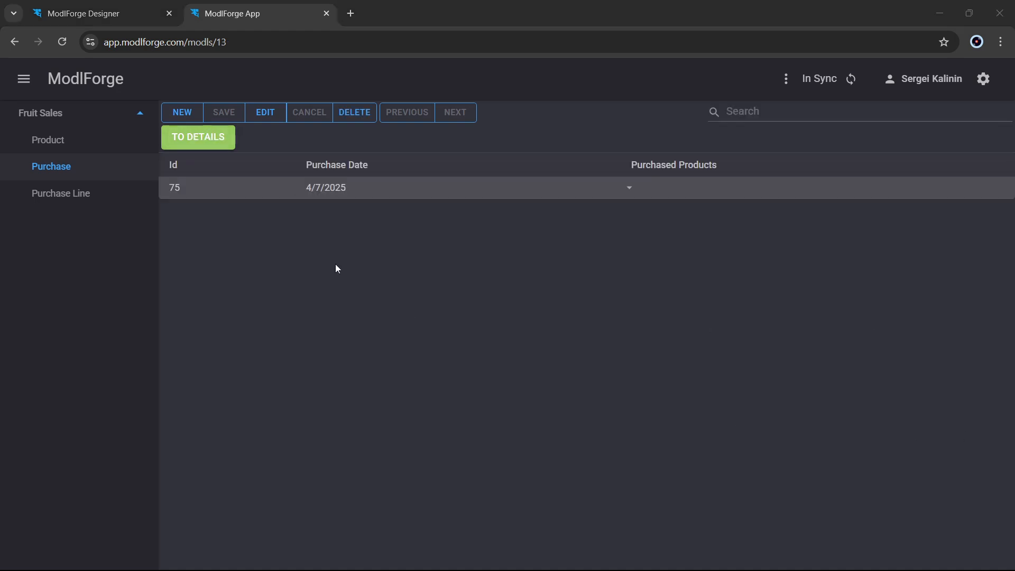
# Switch to ModlForge Designer, add a blueprint named Warehouse to the Fruit Sales group and open it.
pyautogui.click(117, 14)
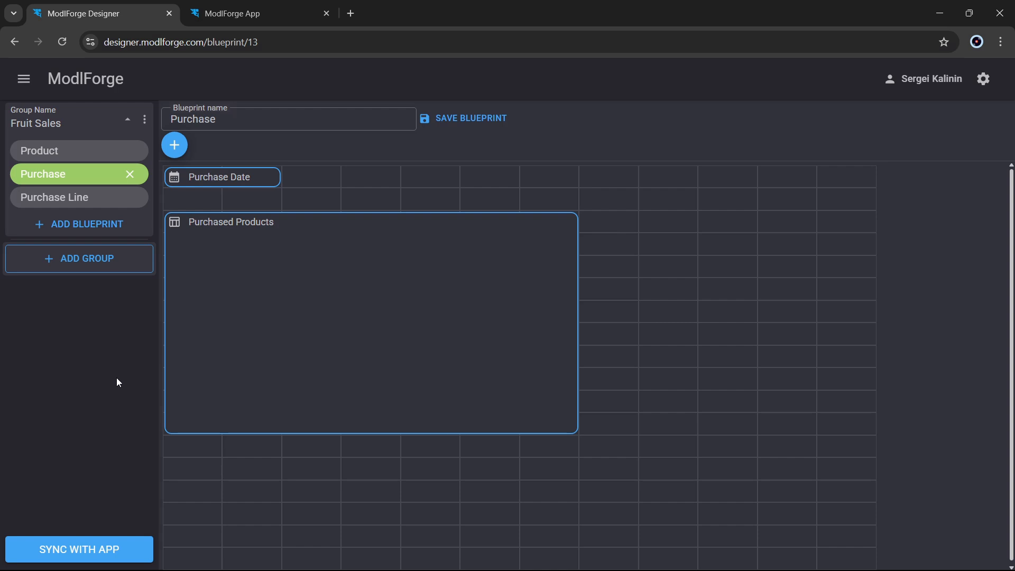
pyautogui.click(95, 231)
pyautogui.write('Warehouse')
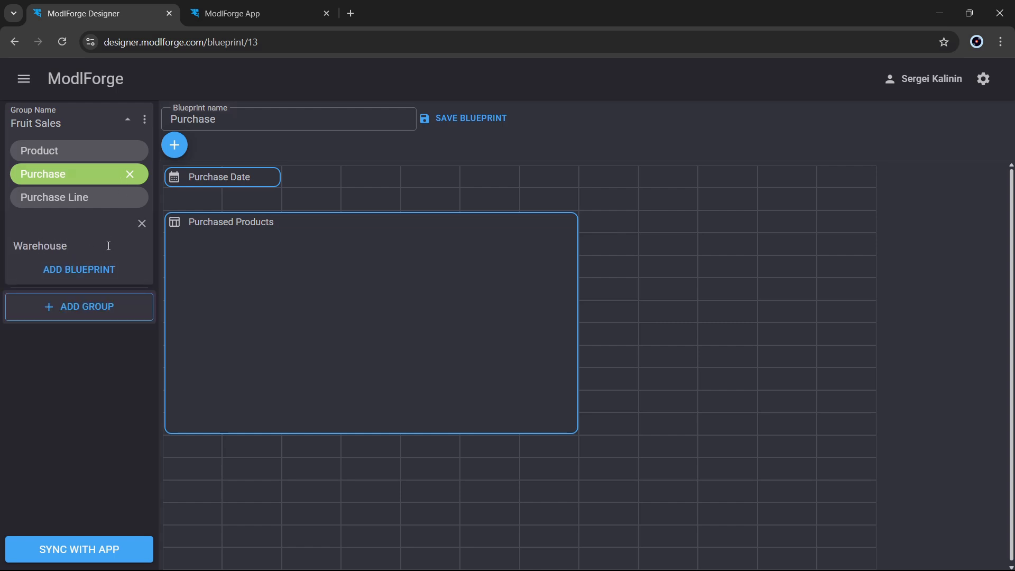
pyautogui.click(100, 272)
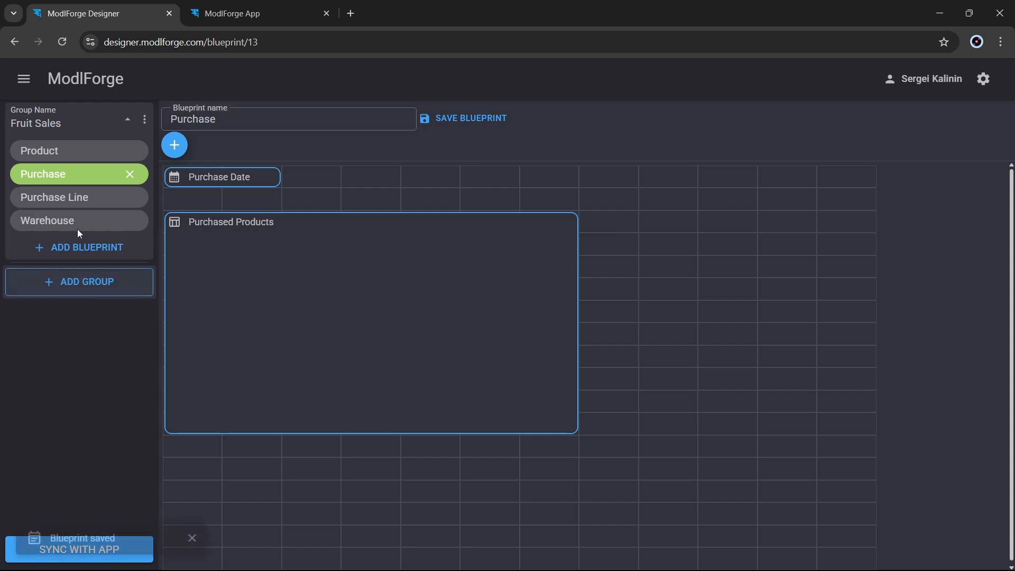
pyautogui.click(78, 225)
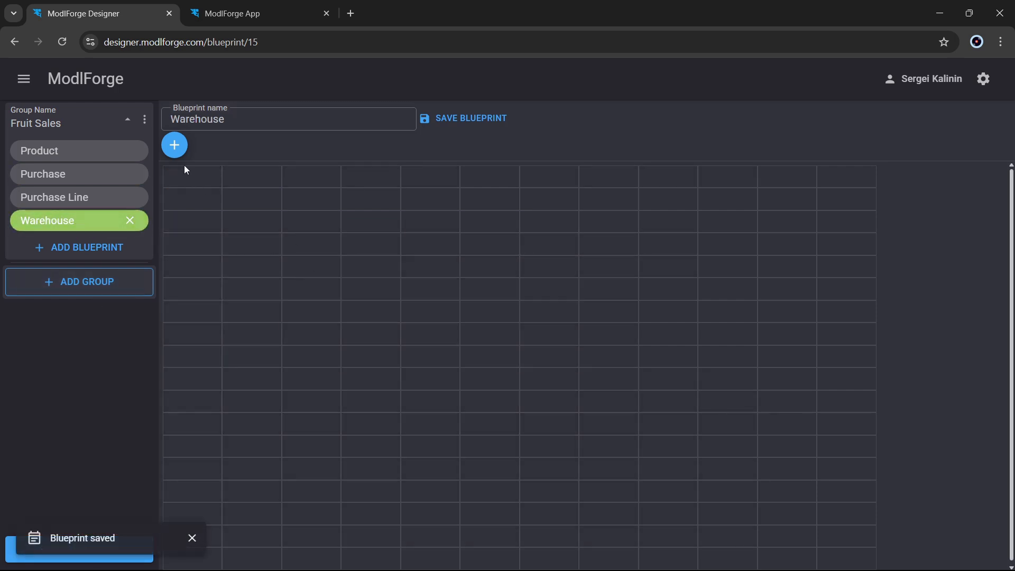
# Add a textbox captioned Name to the Warehouse blueprint at row 1, column 1, with a width of 4.
pyautogui.click(175, 147)
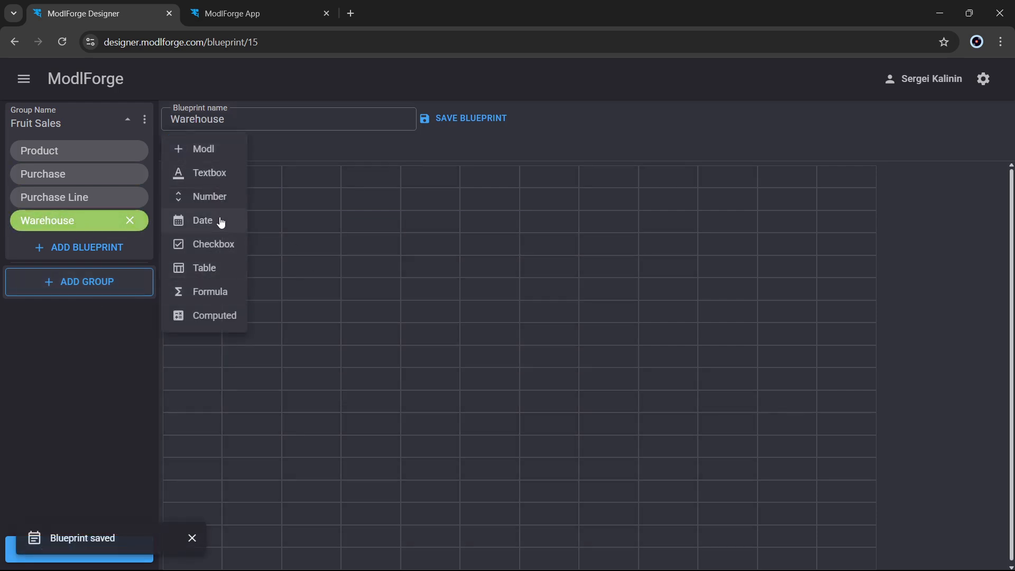
pyautogui.click(211, 173)
pyautogui.click(214, 181)
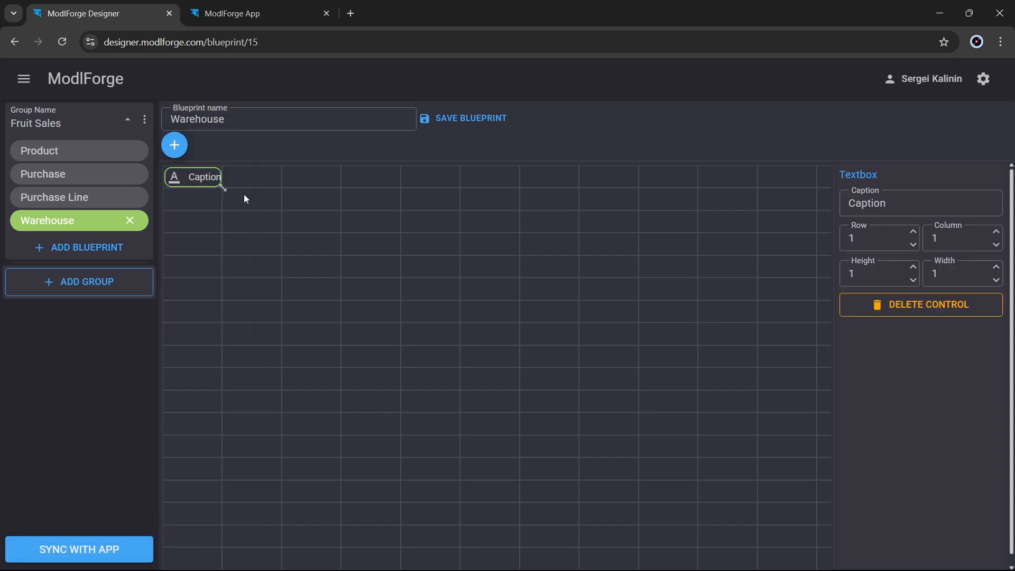
pyautogui.moveTo(224, 190); pyautogui.dragTo(267, 188)
pyautogui.moveTo(341, 185); pyautogui.dragTo(372, 189)
pyautogui.doubleClick(892, 208)
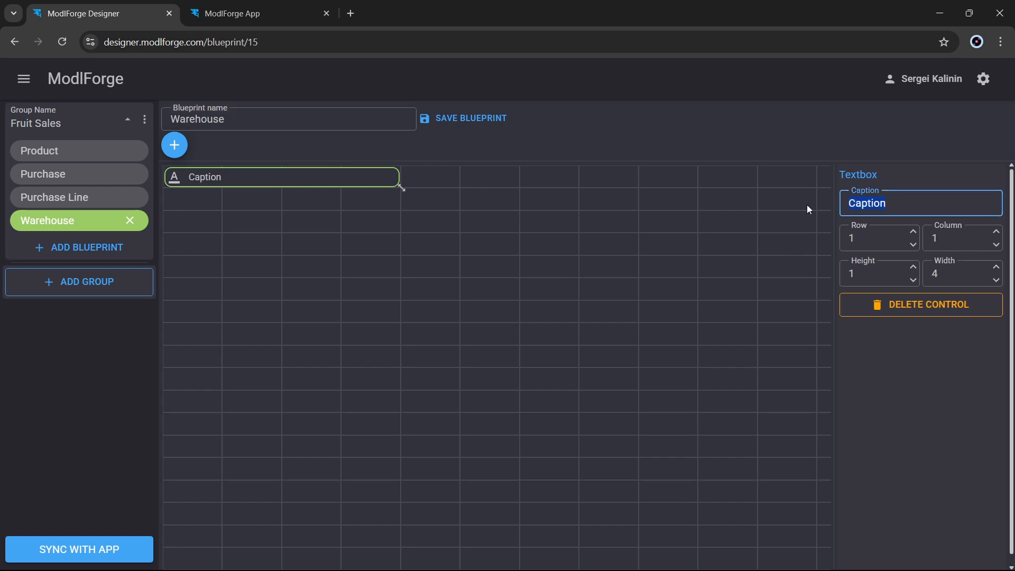
pyautogui.write('Name')
# Add a textbox captioned Address at row 3, column 1, with height 2 and width 6, and save the Warehouse blueprint.
pyautogui.click(174, 145)
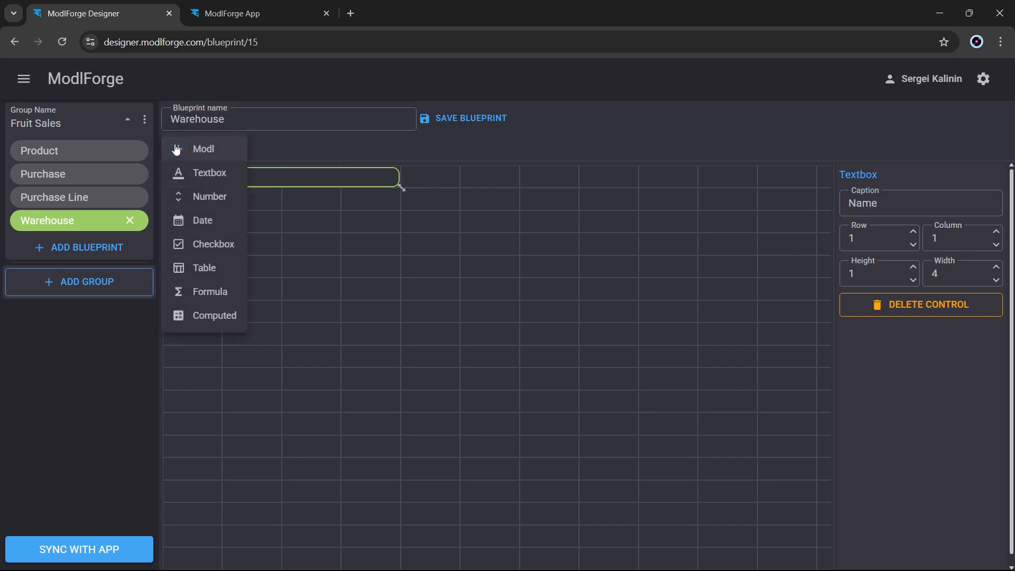
pyautogui.click(208, 174)
pyautogui.moveTo(248, 179); pyautogui.dragTo(206, 233)
pyautogui.moveTo(369, 259); pyautogui.dragTo(495, 250)
pyautogui.moveTo(893, 202); pyautogui.dragTo(738, 215)
pyautogui.write('Address')
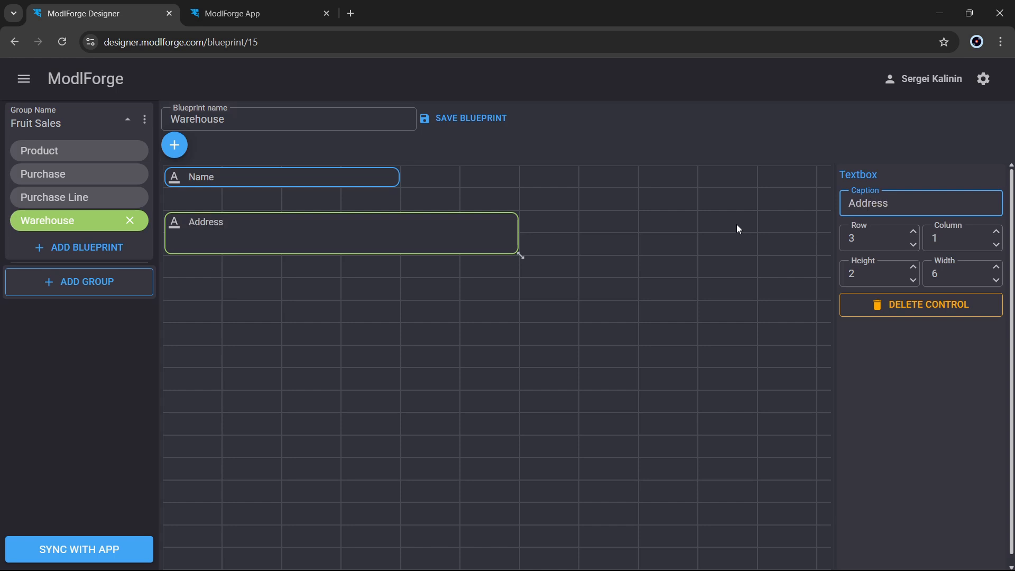
pyautogui.click(484, 119)
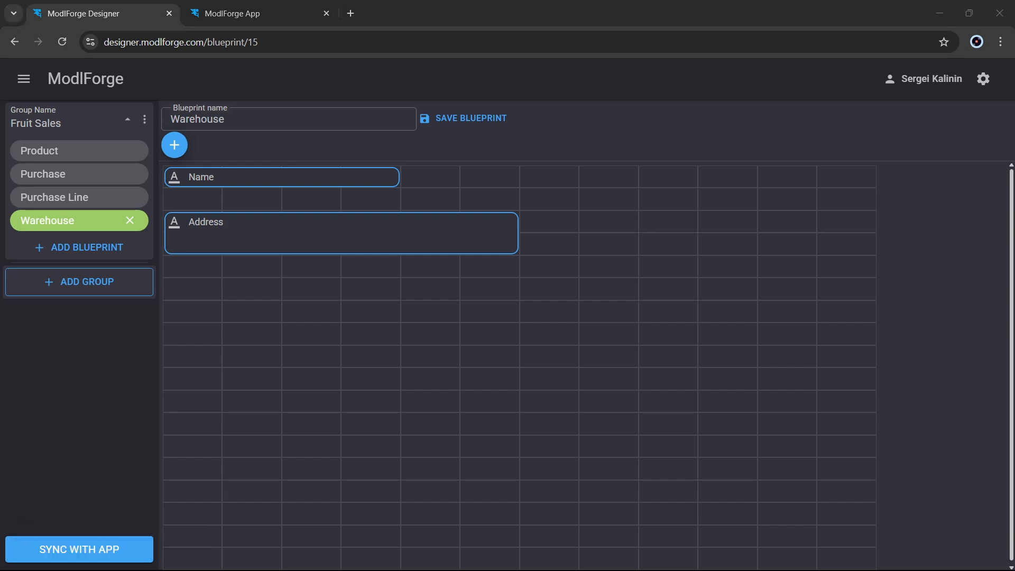
# Add a Modl control captioned Warehouse to the Purchase blueprint at row 1, column 4, with a width of 4.
pyautogui.click(70, 177)
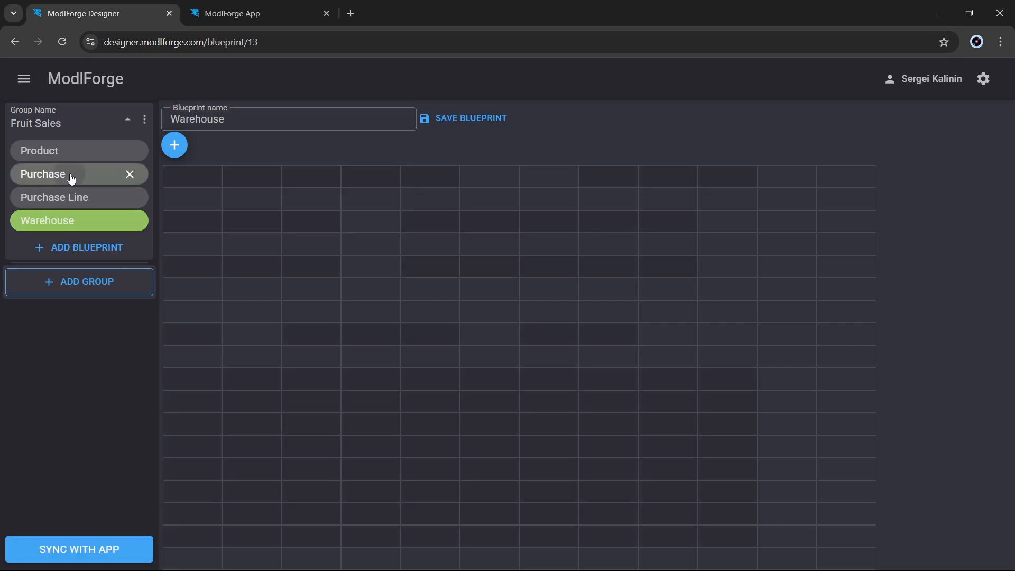
pyautogui.click(174, 145)
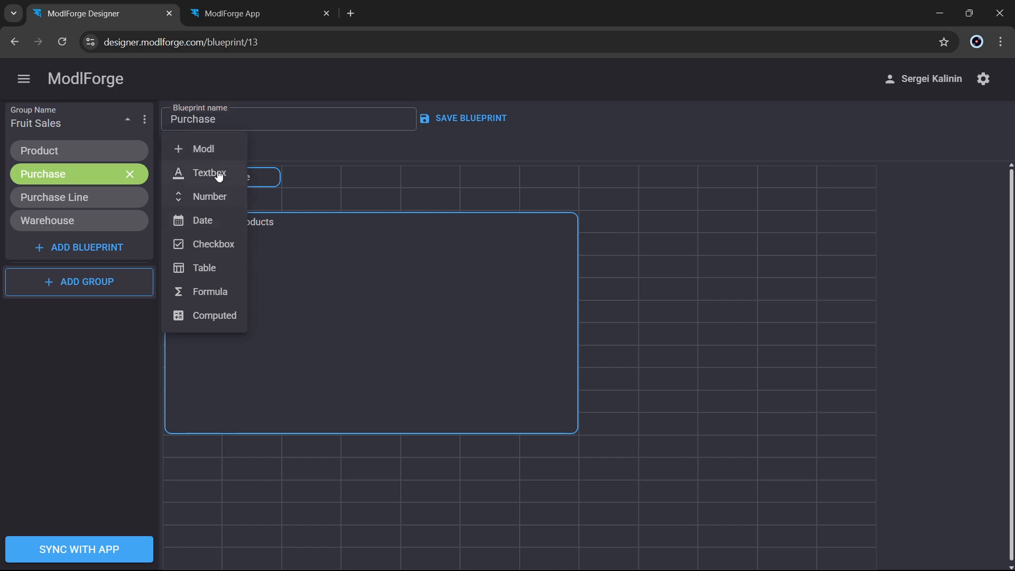
pyautogui.click(208, 151)
pyautogui.moveTo(257, 180); pyautogui.dragTo(380, 184)
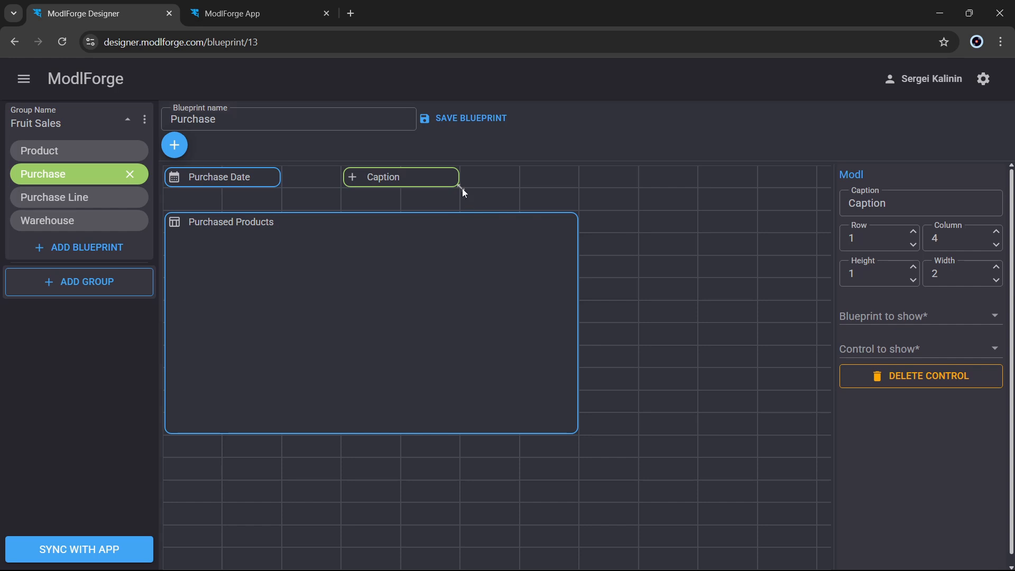
pyautogui.moveTo(462, 188); pyautogui.dragTo(556, 186)
pyautogui.moveTo(909, 213); pyautogui.dragTo(835, 204)
pyautogui.write('Warehouse')
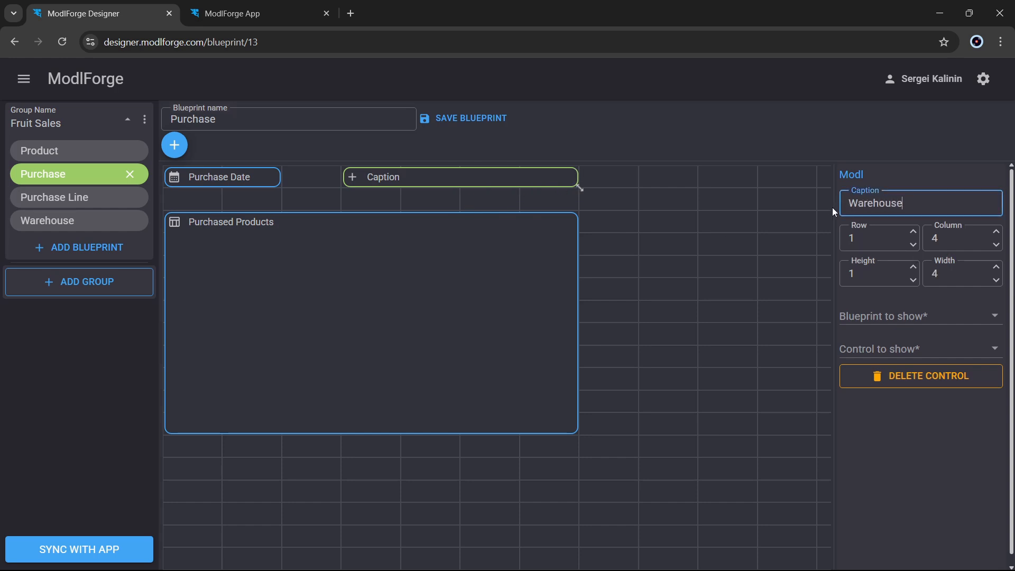
pyautogui.click(760, 268)
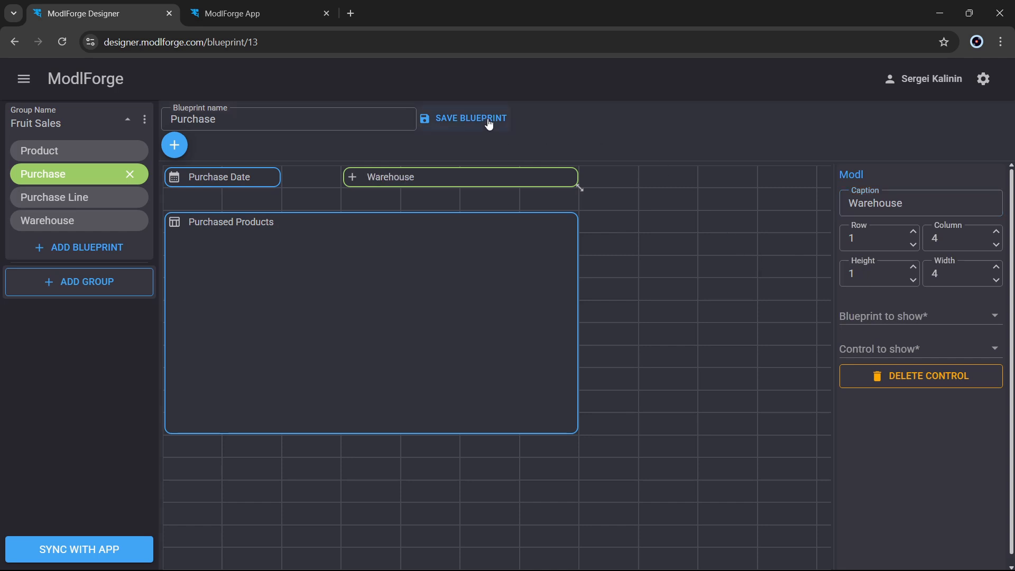
# Link the Warehouse control to the Fruit Sales - Warehouse blueprint, showing its Name control, and save the Purchase blueprint.
pyautogui.click(995, 317)
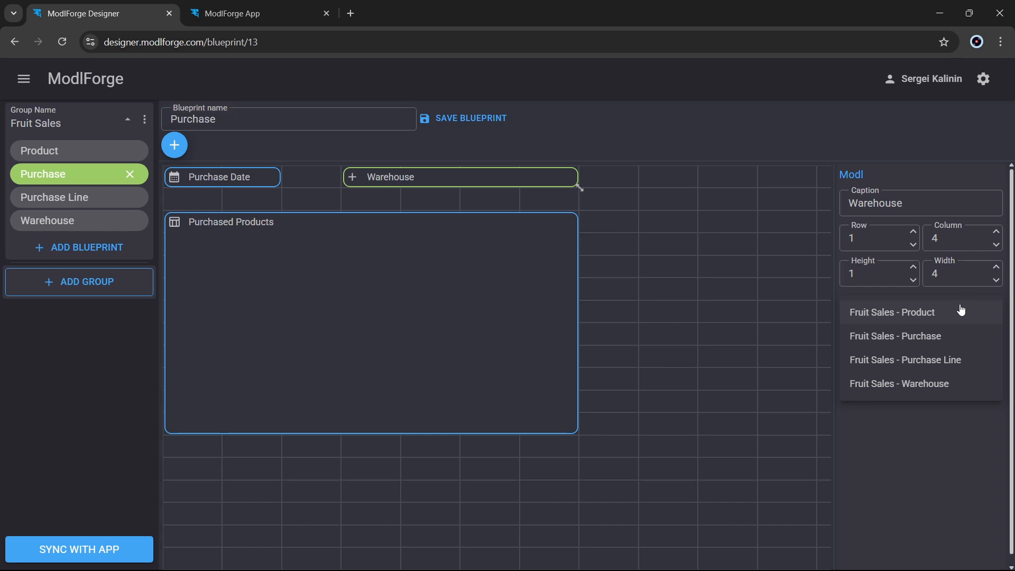
pyautogui.click(941, 387)
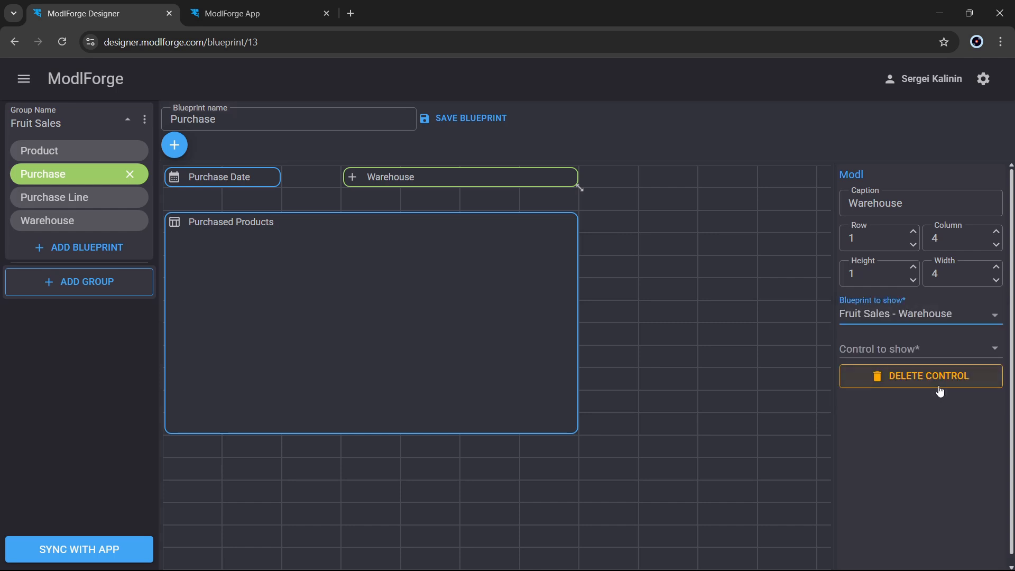
pyautogui.click(907, 353)
pyautogui.click(880, 350)
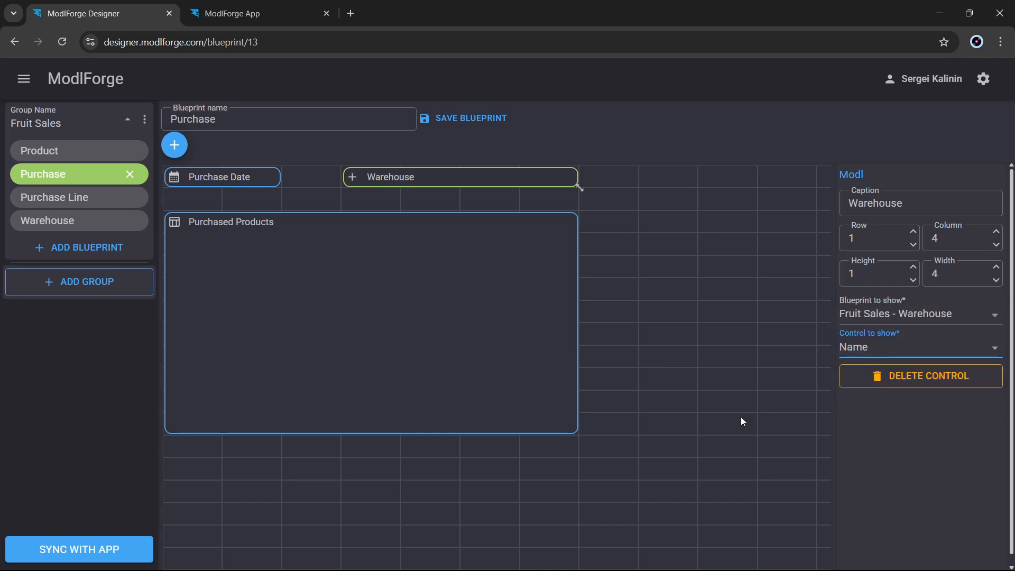
pyautogui.click(486, 123)
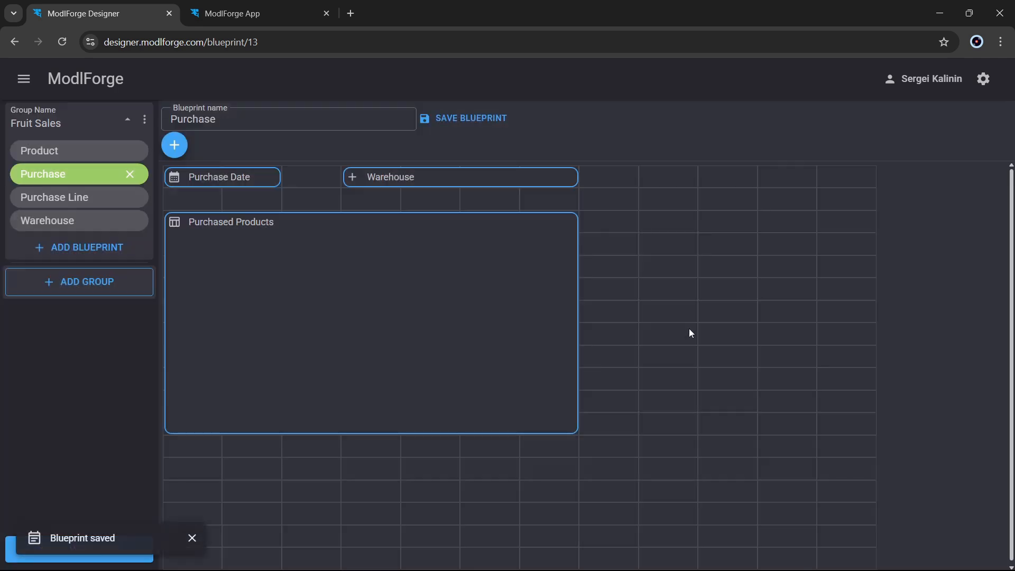
# Add a blueprint named Sale to the Fruit Sales group and open it.
pyautogui.click(82, 247)
pyautogui.write('Sale')
pyautogui.click(83, 291)
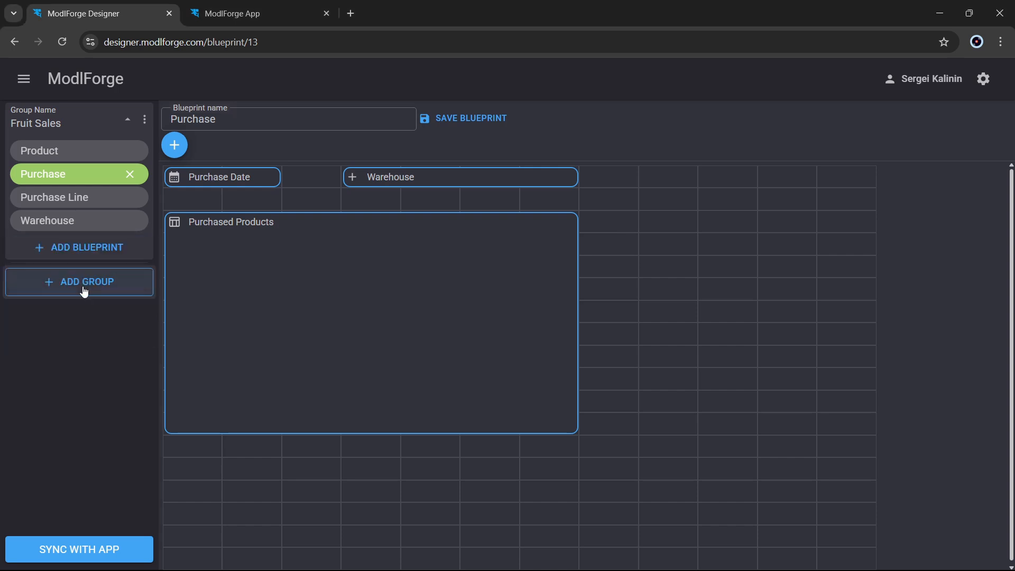
pyautogui.click(68, 244)
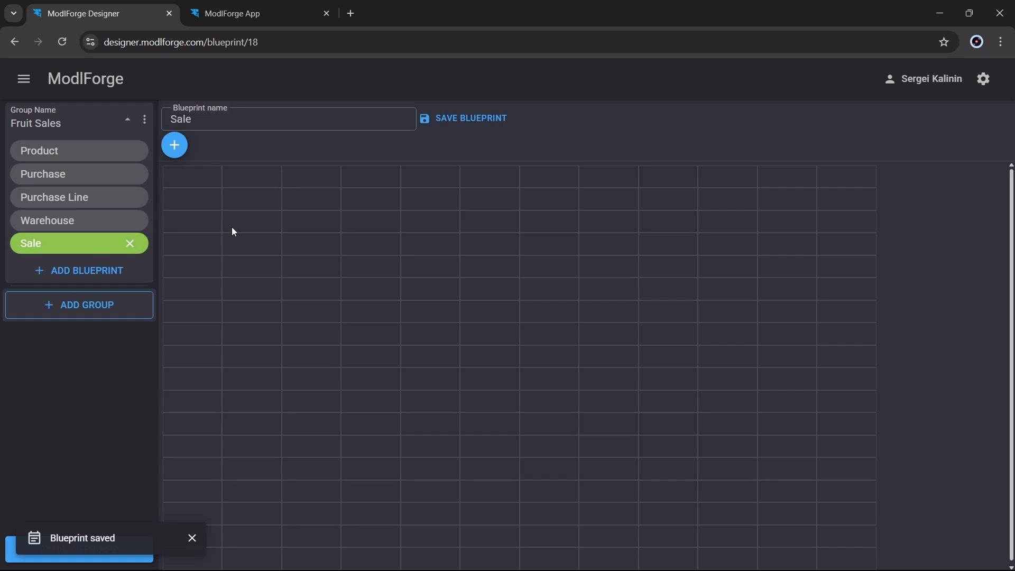
# Add a date control captioned Date to the Sale blueprint at row 1, column 1, with a width of 2.
pyautogui.click(182, 152)
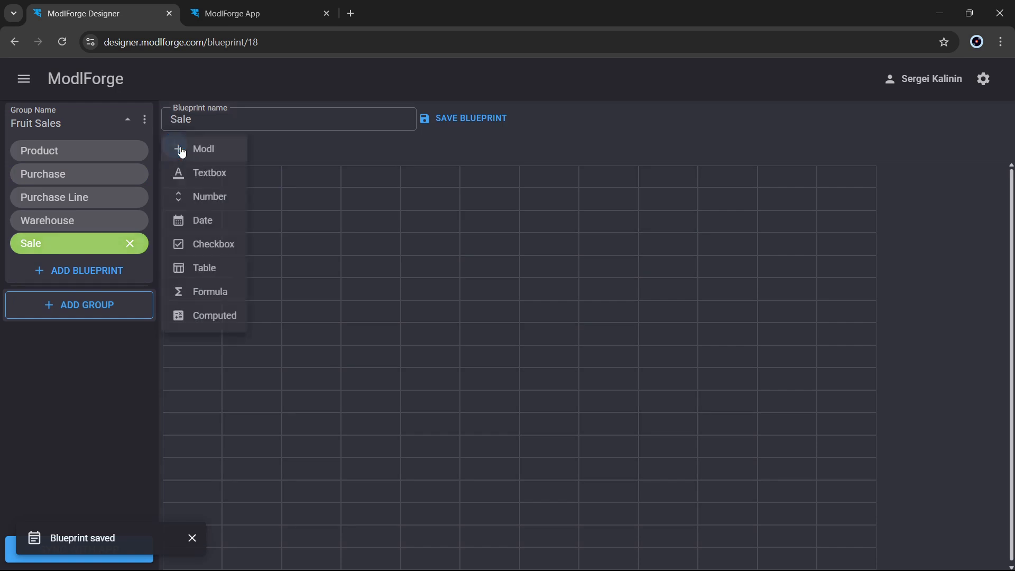
pyautogui.click(204, 220)
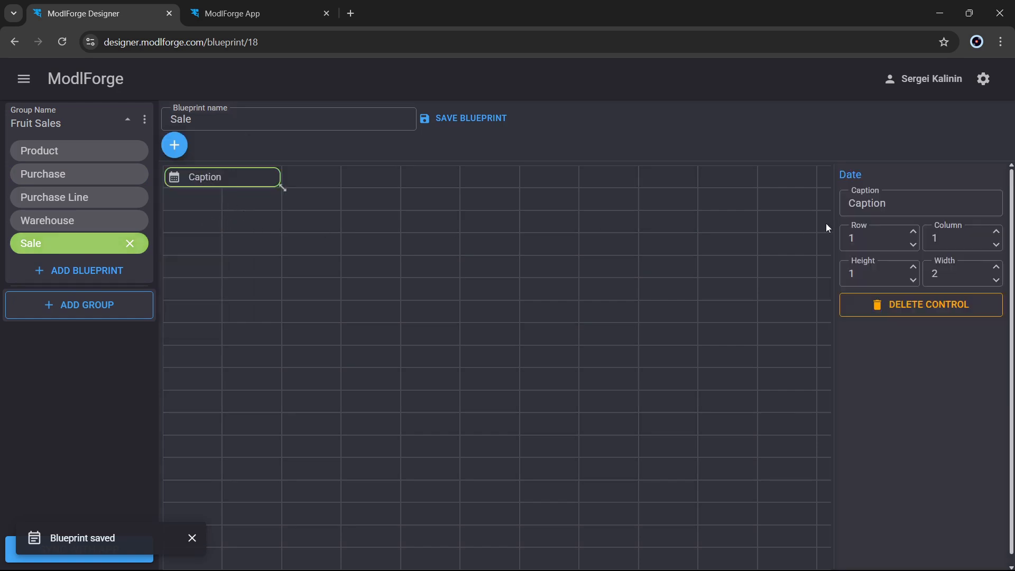
pyautogui.doubleClick(918, 202)
pyautogui.write('Date')
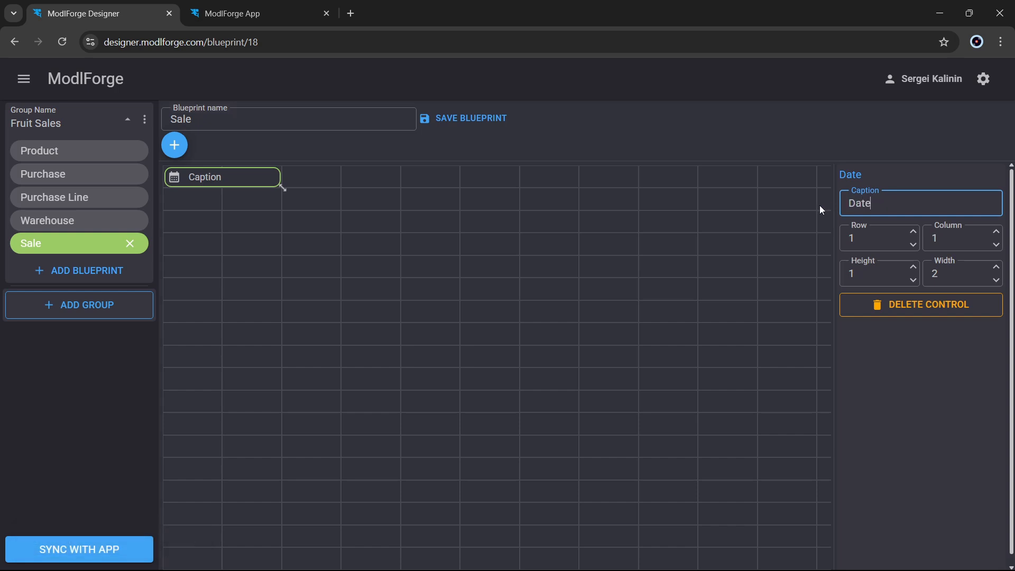
# Apply the Date caption and save the Sale blueprint.
pyautogui.click(590, 357)
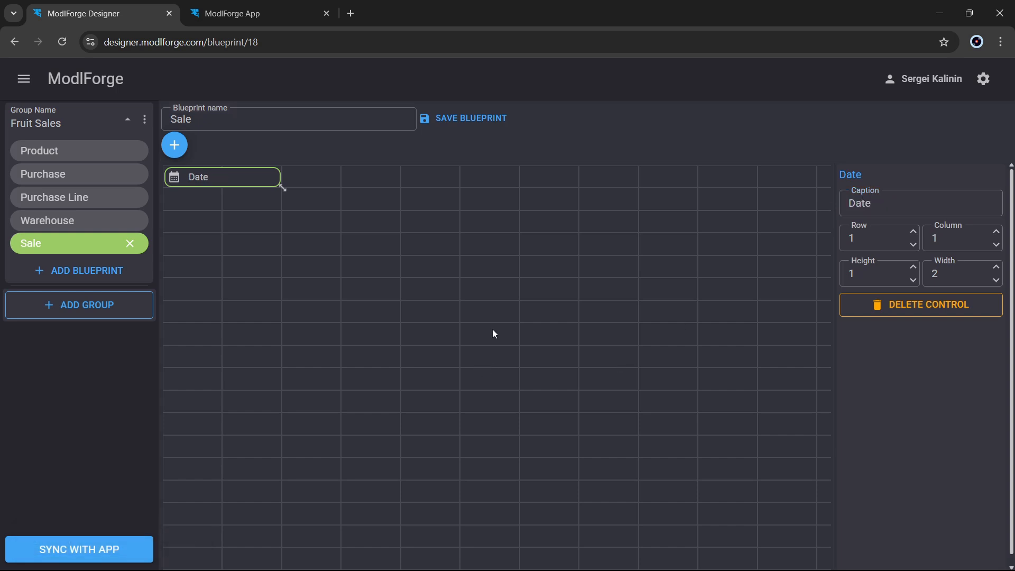
pyautogui.hotkey('alt', 'Tab')
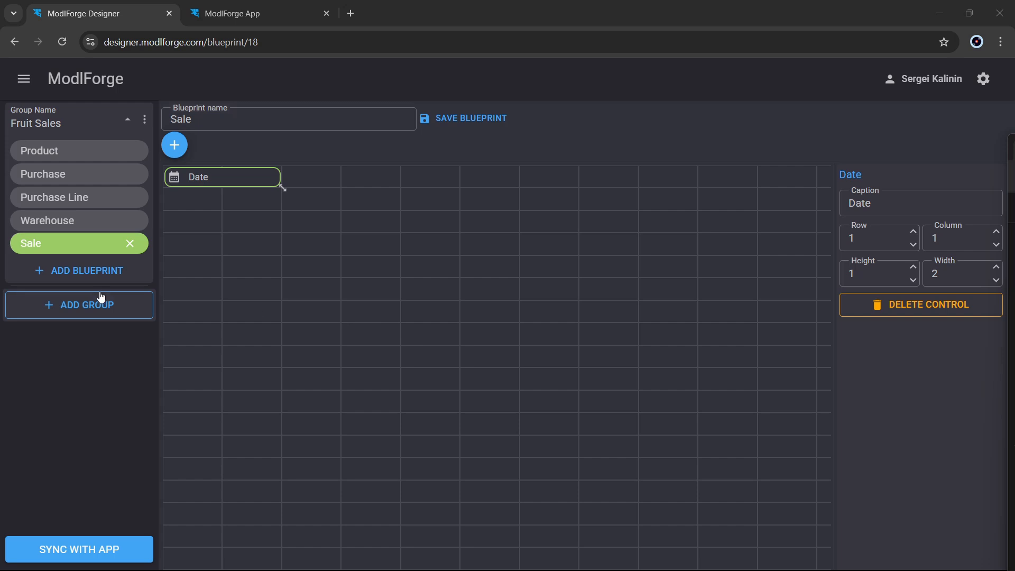
pyautogui.click(465, 129)
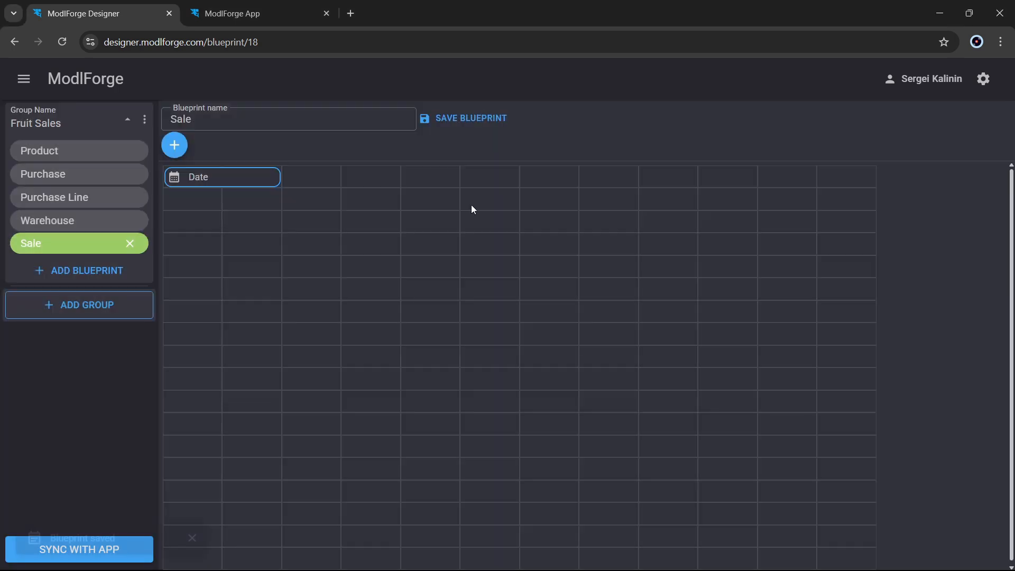
# Add a blueprint named Sale Line to the Fruit Sales group and open it.
pyautogui.click(90, 273)
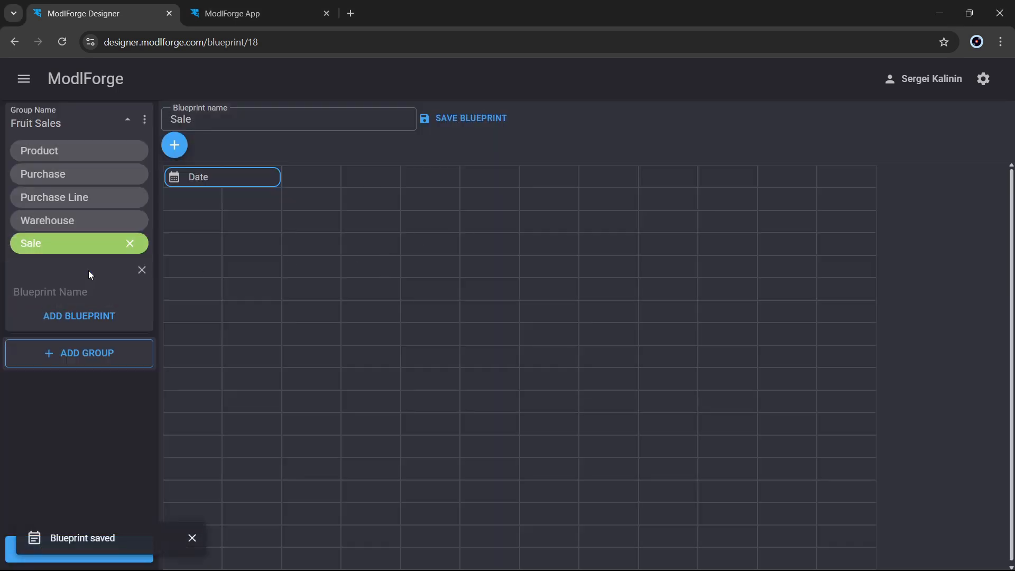
pyautogui.click(52, 292)
pyautogui.write('Sale Line')
pyautogui.click(91, 317)
pyautogui.click(76, 273)
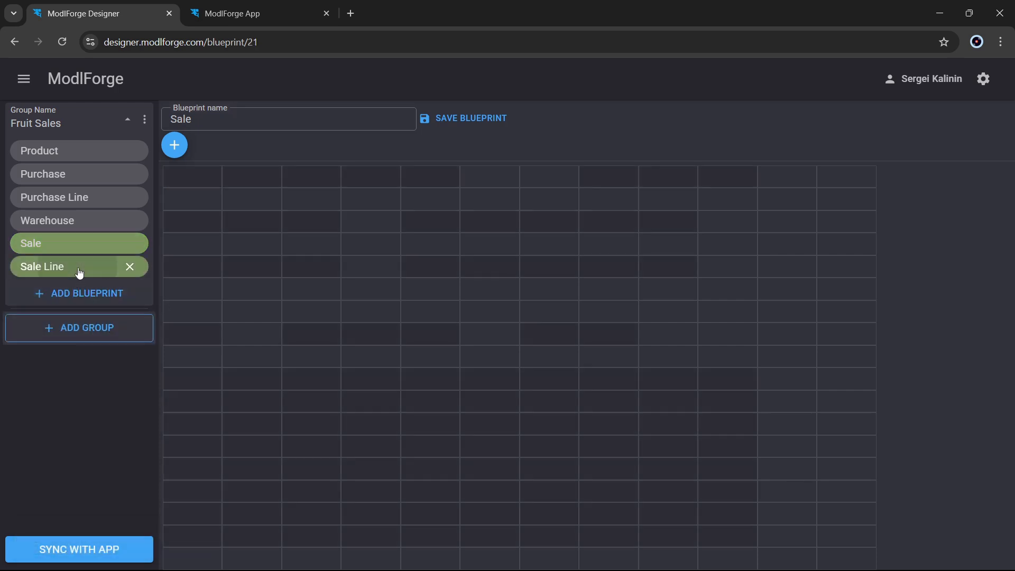
# Add a Modl control captioned Product to the Sale Line blueprint at row 1, column 1, with a width of 3.
pyautogui.click(174, 144)
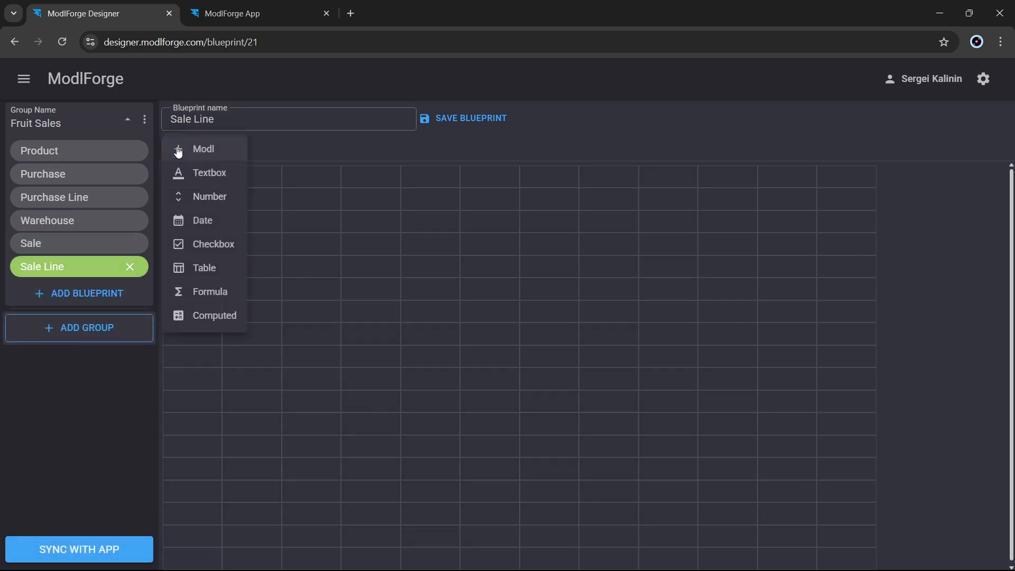
pyautogui.click(204, 150)
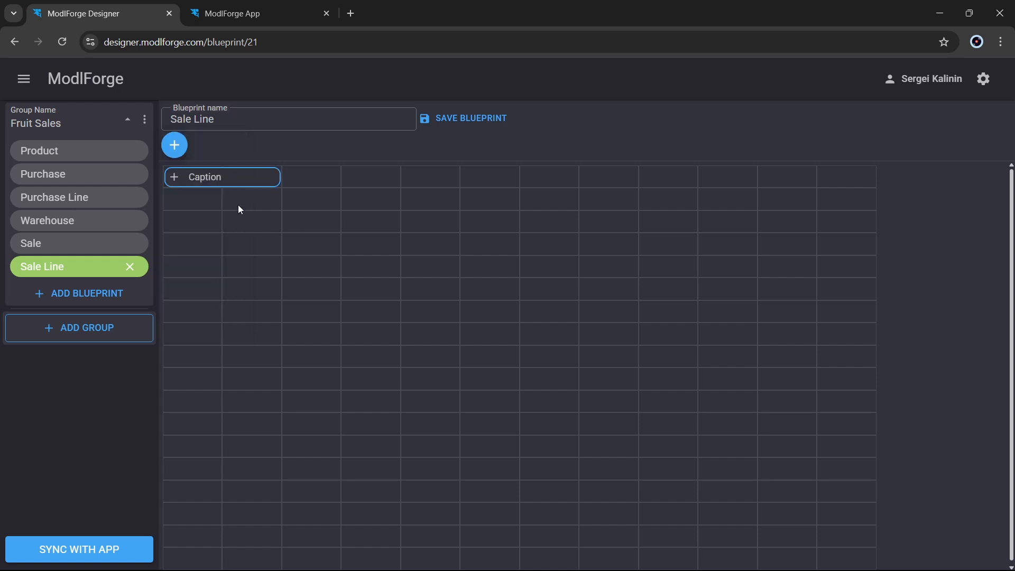
pyautogui.click(218, 181)
pyautogui.moveTo(285, 189); pyautogui.dragTo(321, 190)
pyautogui.doubleClick(900, 198)
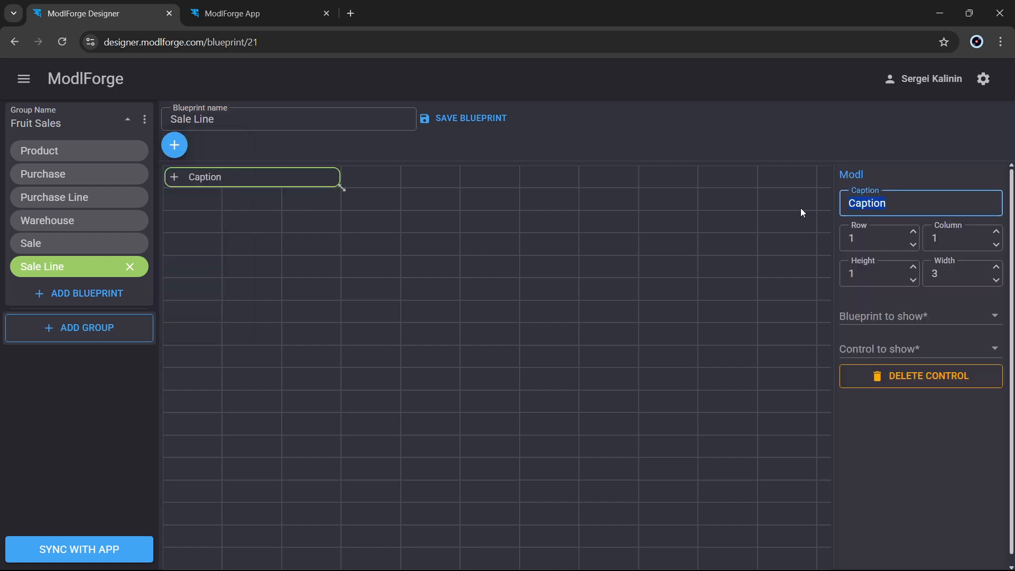
pyautogui.write('Product')
# Link the Product control to the Fruit Sales - Product blueprint, showing its Name control.
pyautogui.click(875, 316)
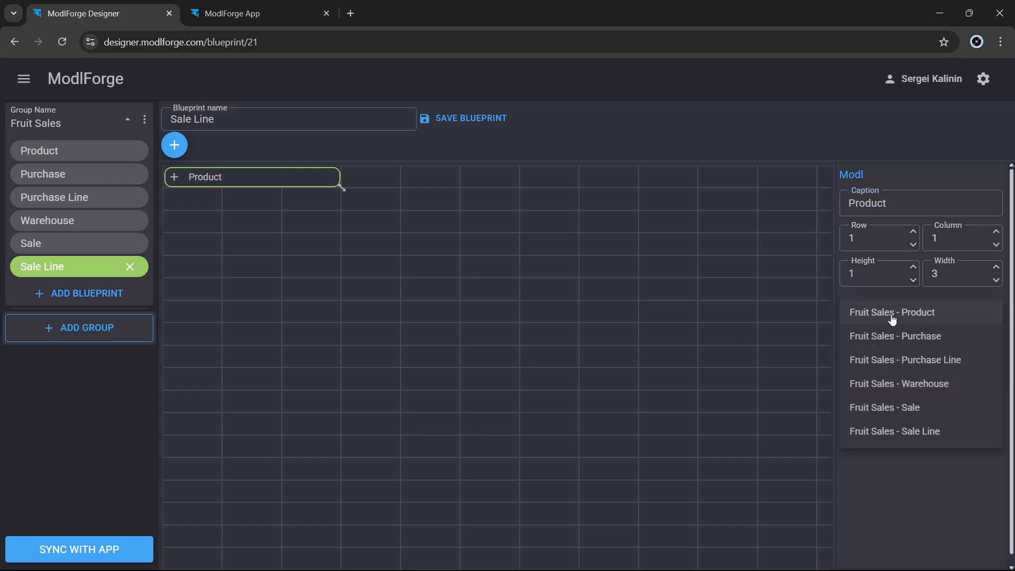
pyautogui.click(930, 315)
pyautogui.click(901, 356)
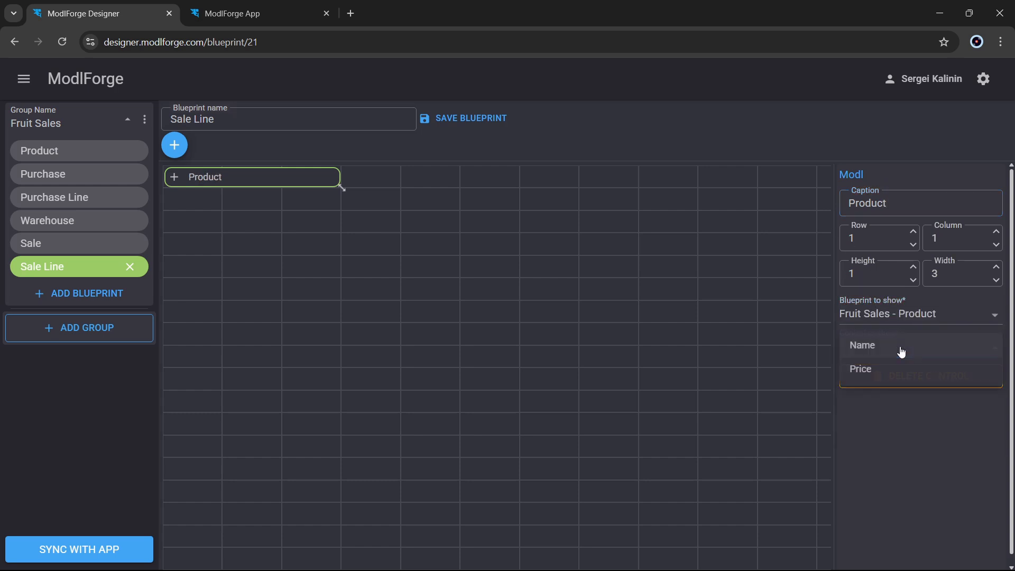
pyautogui.click(866, 348)
pyautogui.click(555, 324)
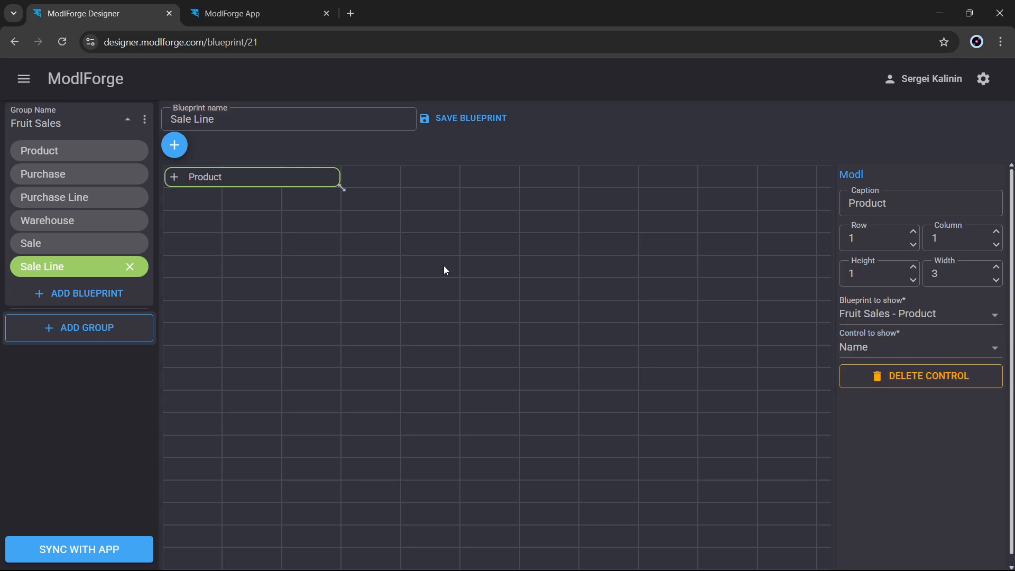
# Add a Modl control captioned Warehouse to the Sale Line blueprint at row 1, column 4, with a width of 3.
pyautogui.click(174, 145)
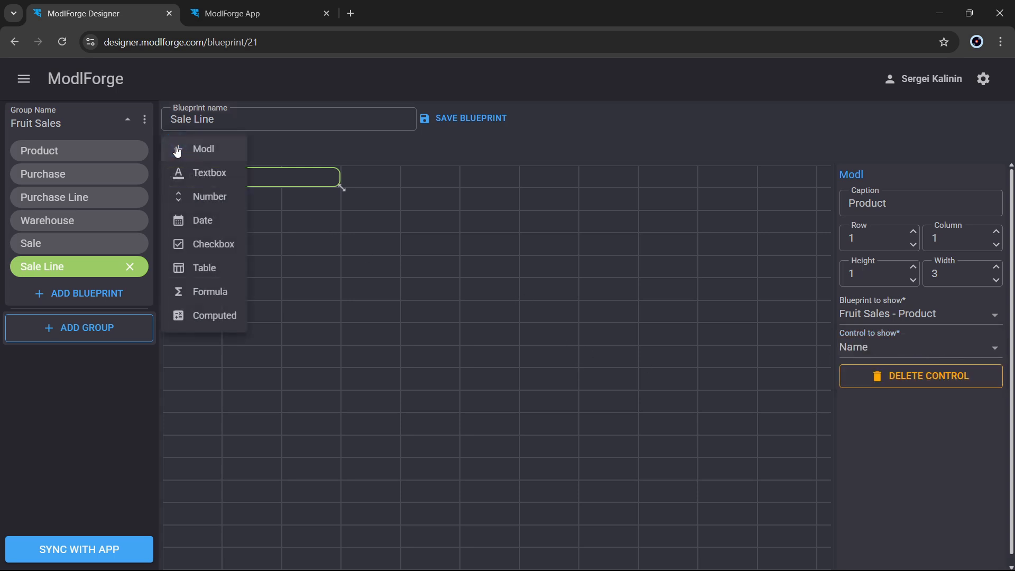
pyautogui.click(210, 153)
pyautogui.moveTo(261, 176); pyautogui.dragTo(394, 182)
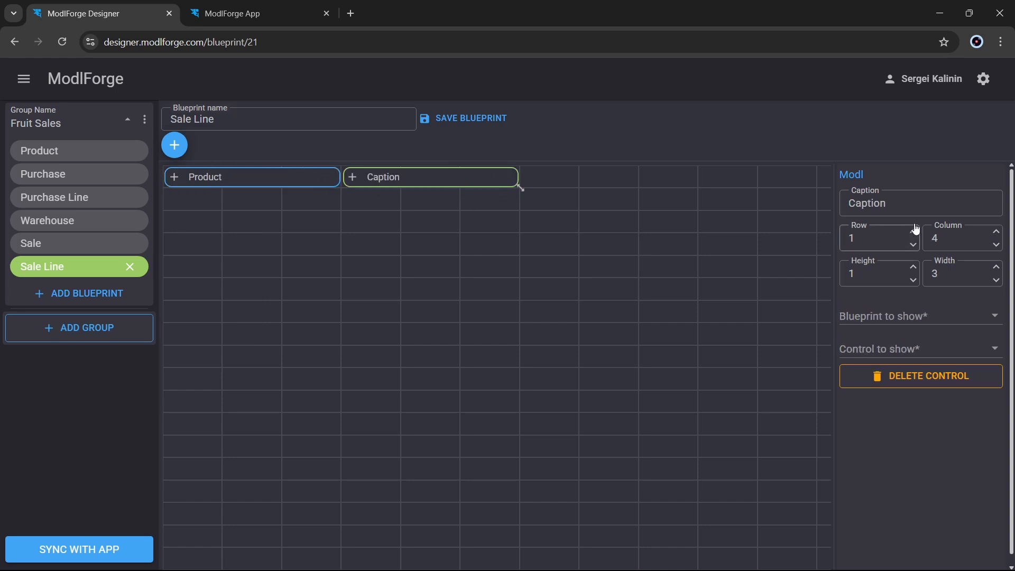
pyautogui.doubleClick(867, 203)
pyautogui.write('Warehouse')
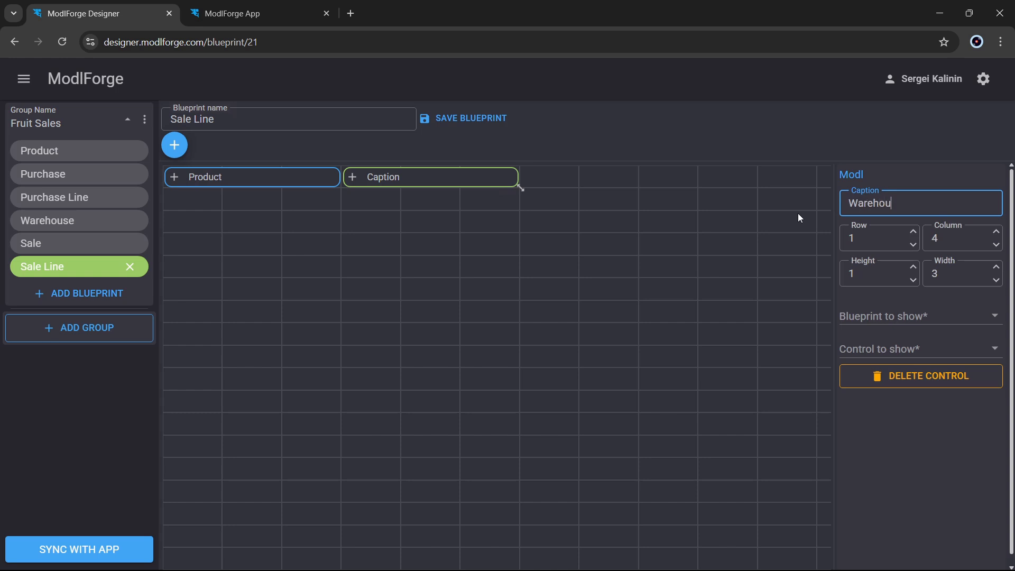
# Link the Sale Line's Warehouse control to the Fruit Sales - Warehouse blueprint, showing its Name control.
pyautogui.click(904, 319)
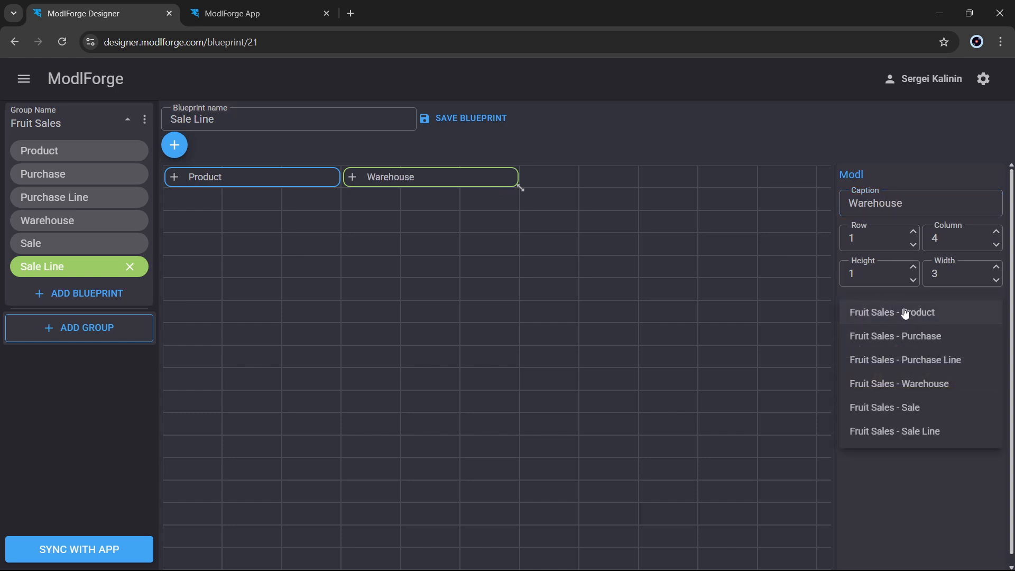
pyautogui.click(890, 385)
pyautogui.click(890, 348)
pyautogui.click(875, 350)
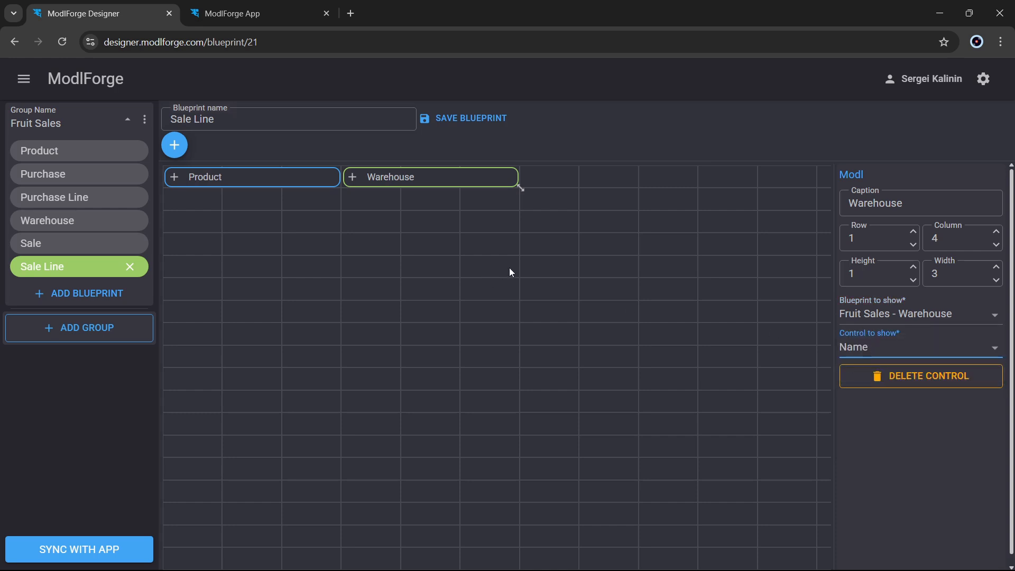
# Add a number control captioned QTY to the Sale Line blueprint at row 3, column 4, with a scale of 2.
pyautogui.click(176, 147)
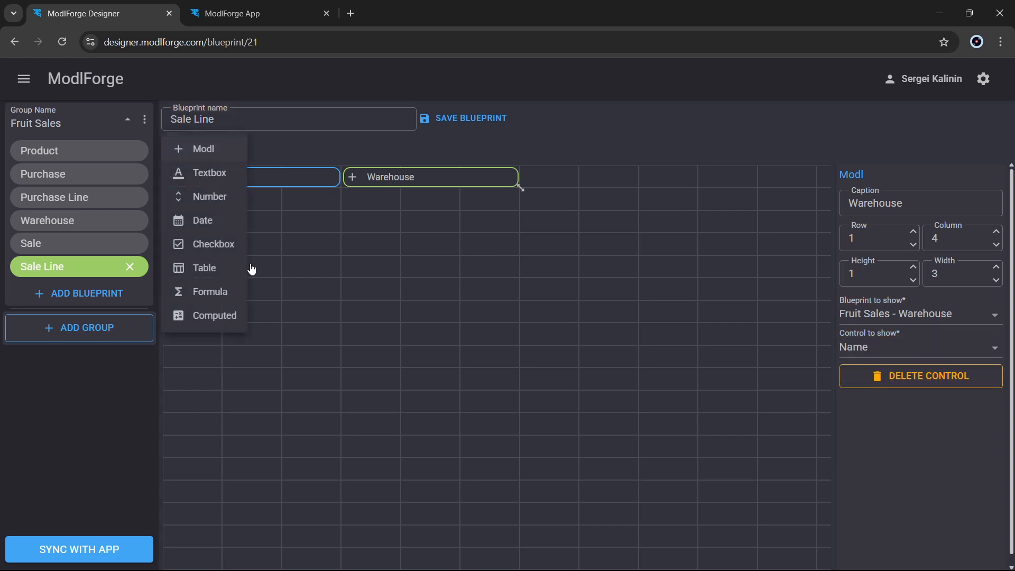
pyautogui.click(210, 196)
pyautogui.moveTo(261, 177); pyautogui.dragTo(382, 227)
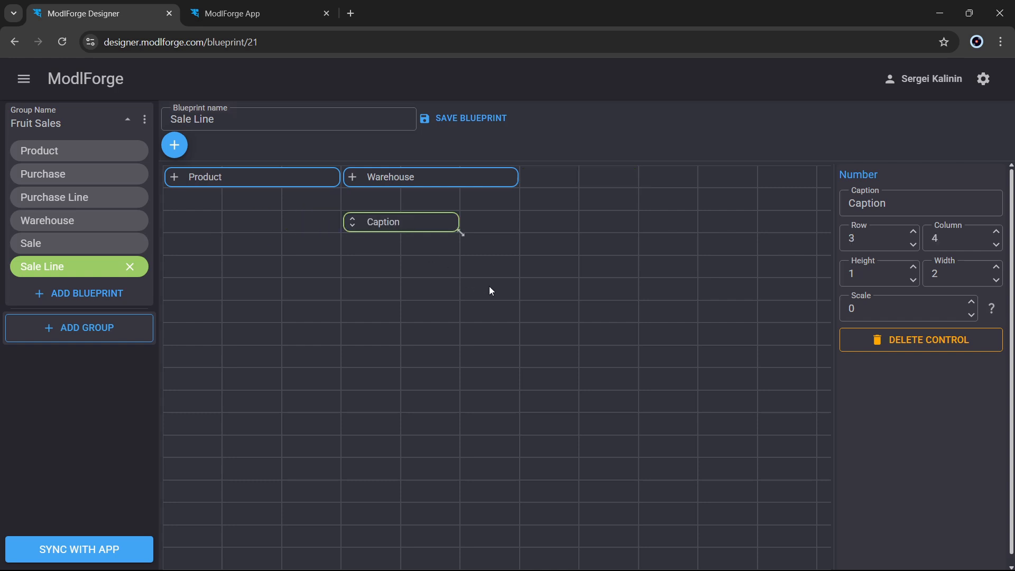
pyautogui.press('Tab')
pyautogui.write('QTY')
pyautogui.click(971, 302)
pyautogui.click(971, 302)
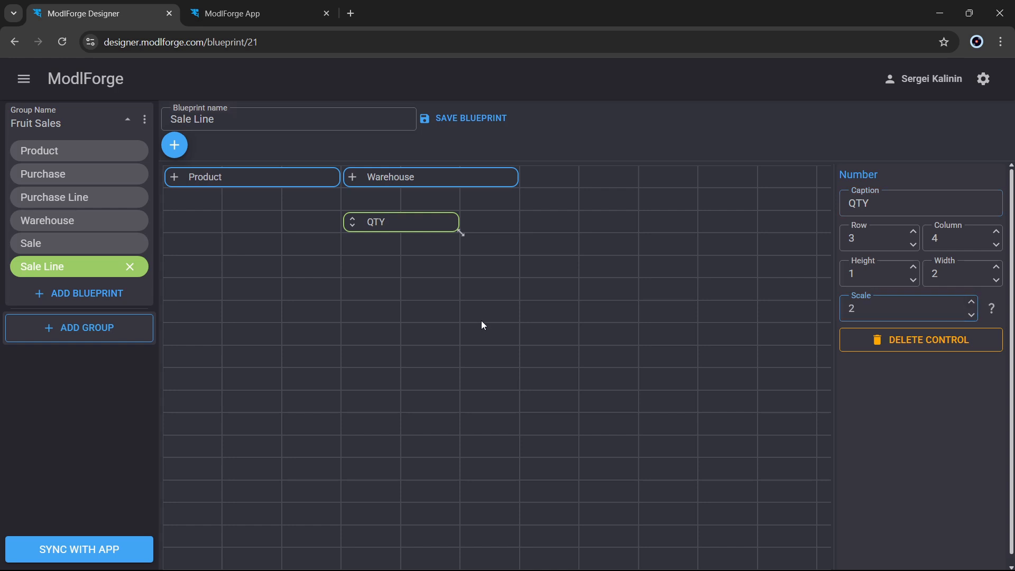
# Add a number control captioned Price to the Sale Line blueprint at row 3, column 6, with a scale of 2.
pyautogui.click(174, 145)
pyautogui.click(219, 196)
pyautogui.moveTo(262, 185); pyautogui.dragTo(562, 232)
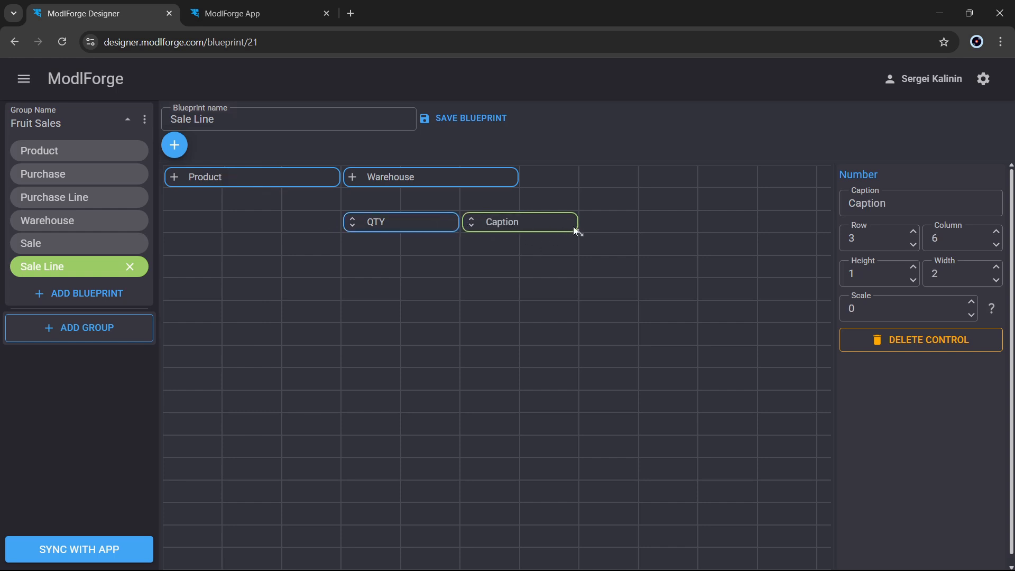
pyautogui.doubleClick(891, 209)
pyautogui.write('Price')
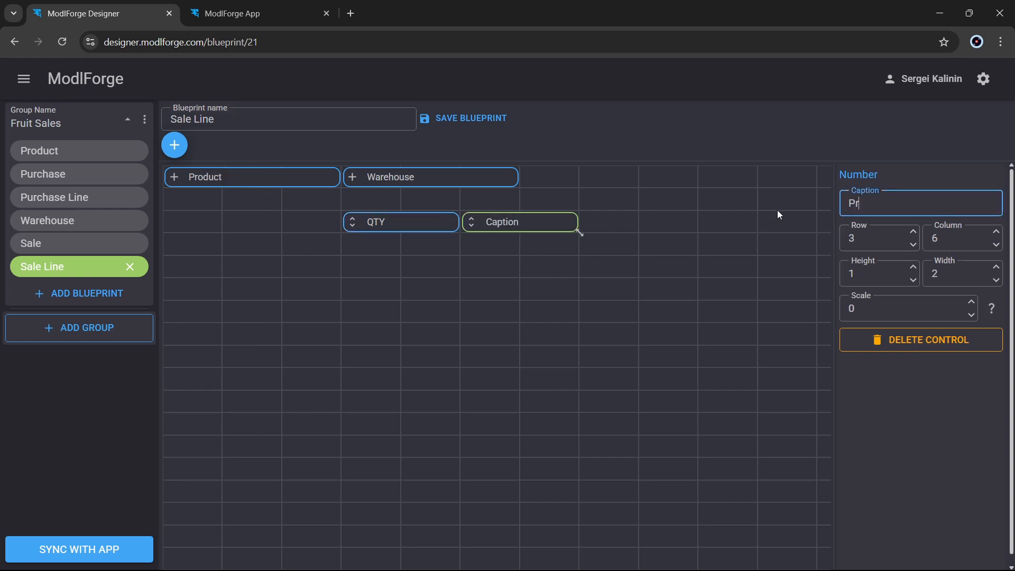
pyautogui.click(971, 302)
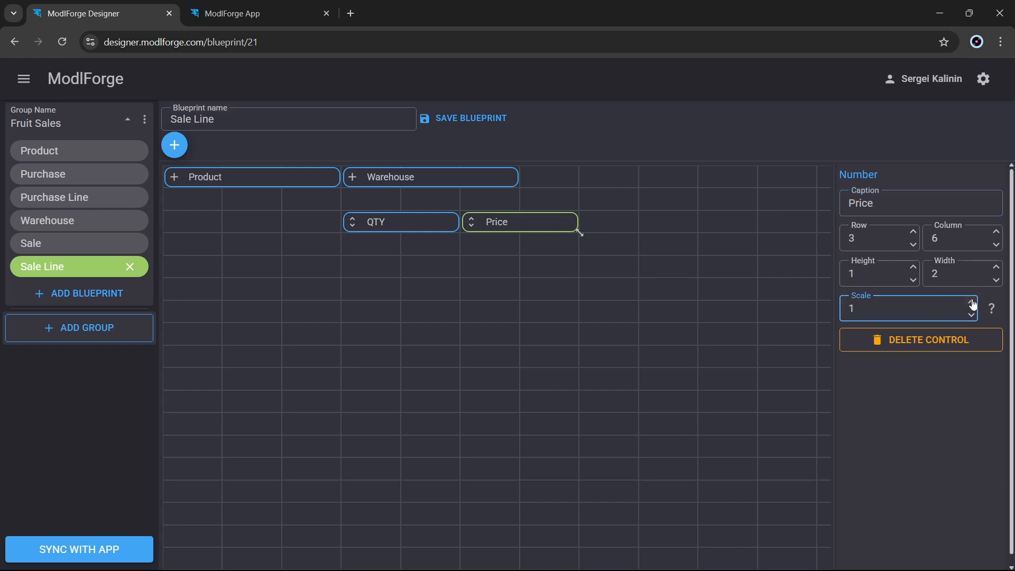
pyautogui.click(971, 302)
# Add a computed control captioned Total Amount to the Sale Line blueprint at row 3, column 8.
pyautogui.click(179, 149)
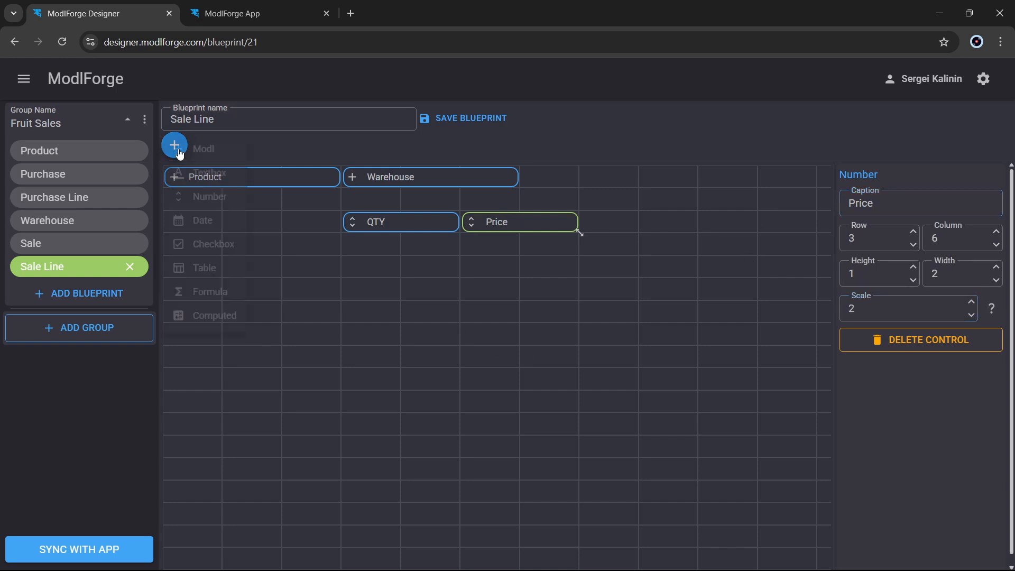
pyautogui.click(224, 316)
pyautogui.moveTo(279, 191); pyautogui.dragTo(635, 228)
pyautogui.doubleClick(934, 203)
pyautogui.write('Total Amount')
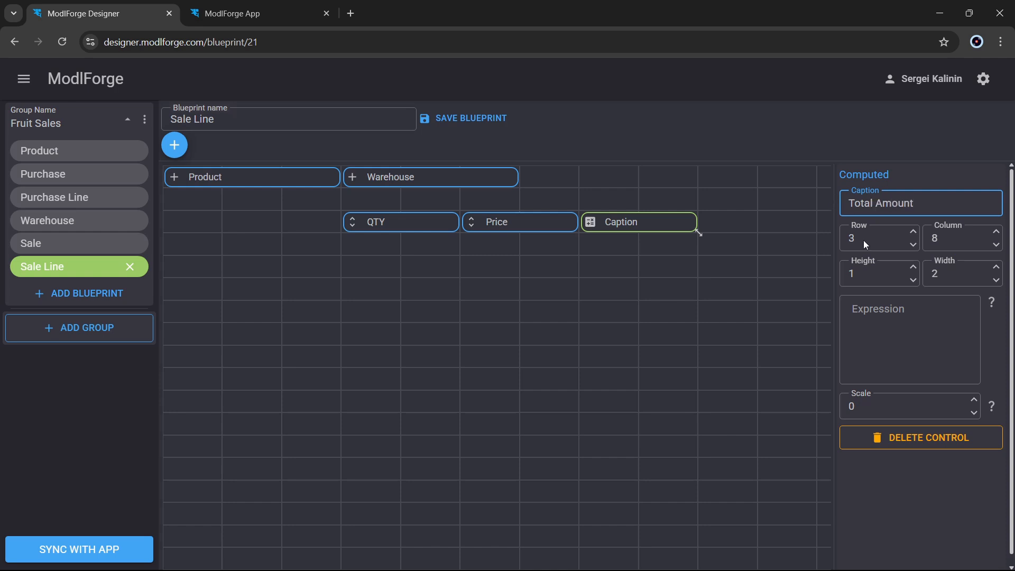
# Set the Total Amount expression to [QTY]*[Price] with a scale of 2, and save the Sale Line blueprint.
pyautogui.click(883, 315)
pyautogui.write('[')
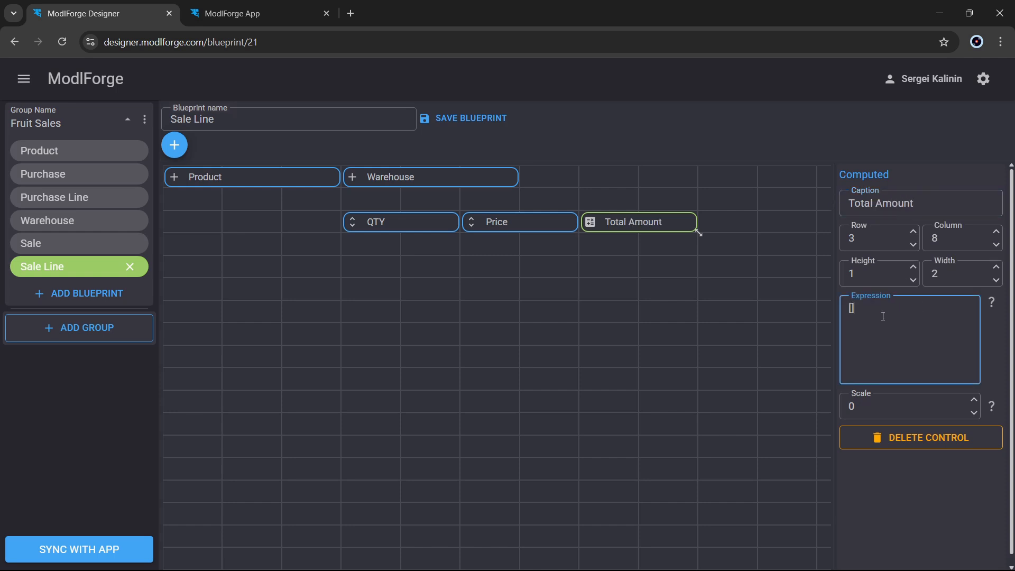
pyautogui.write('QTY')
pyautogui.write(']*[]')
pyautogui.write('Price')
pyautogui.press('Right')
pyautogui.click(974, 399)
pyautogui.click(974, 399)
pyautogui.click(665, 332)
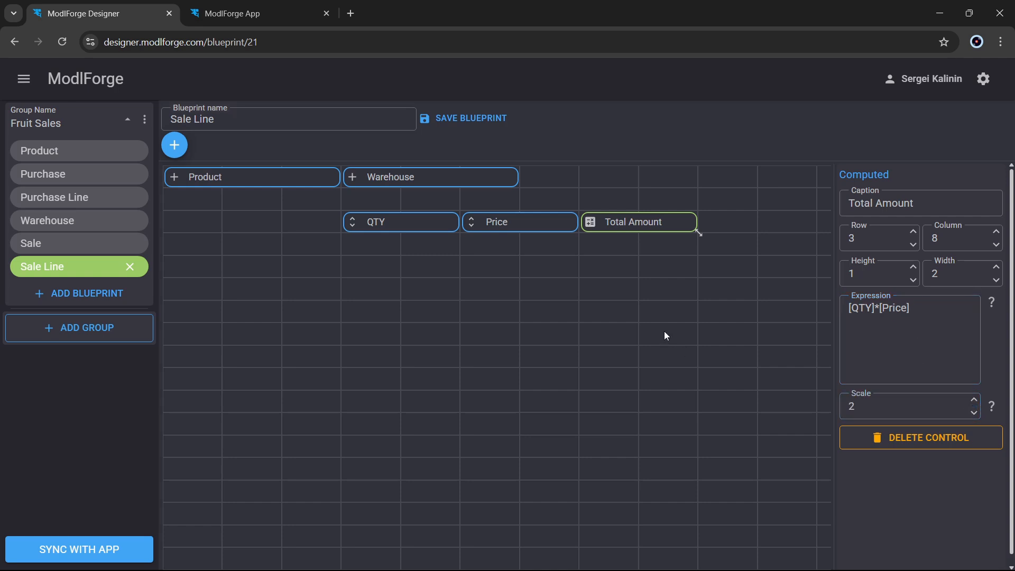
pyautogui.click(484, 124)
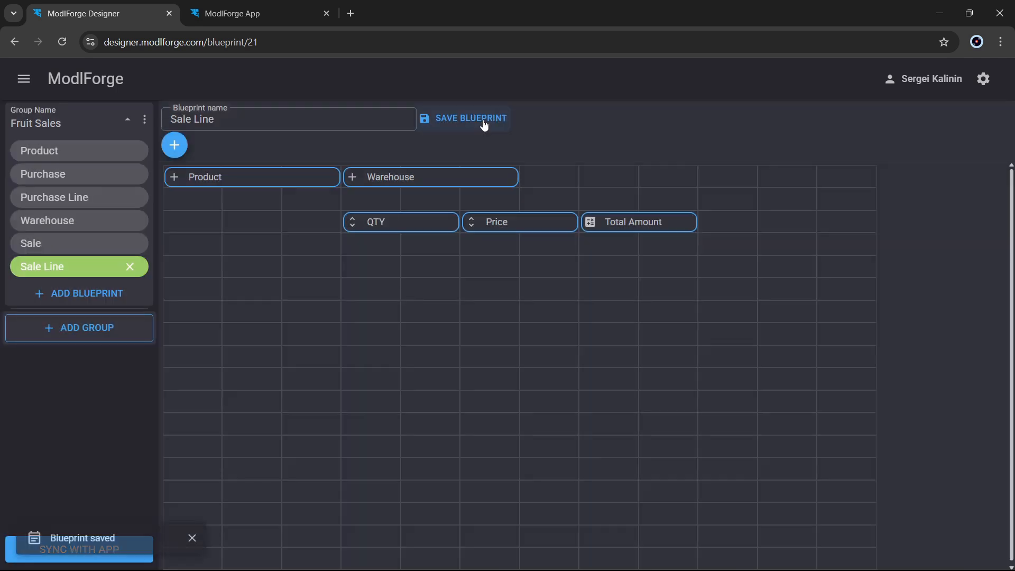
# Add a Sold Products table to the Sale blueprint at row 3, column 1, height 10, width 9, linked to Fruit Sales - Sale Line.
pyautogui.click(34, 246)
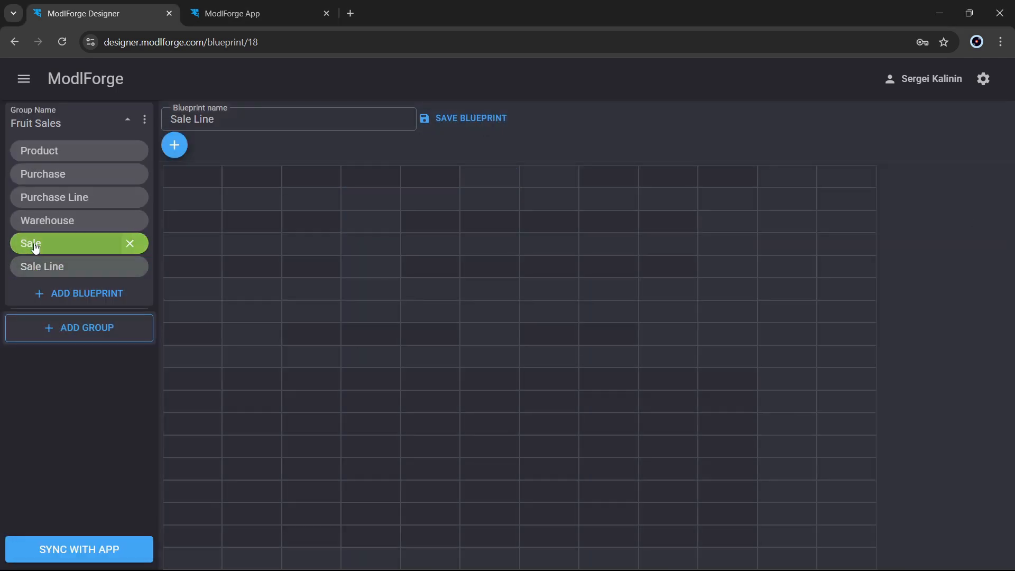
pyautogui.click(175, 146)
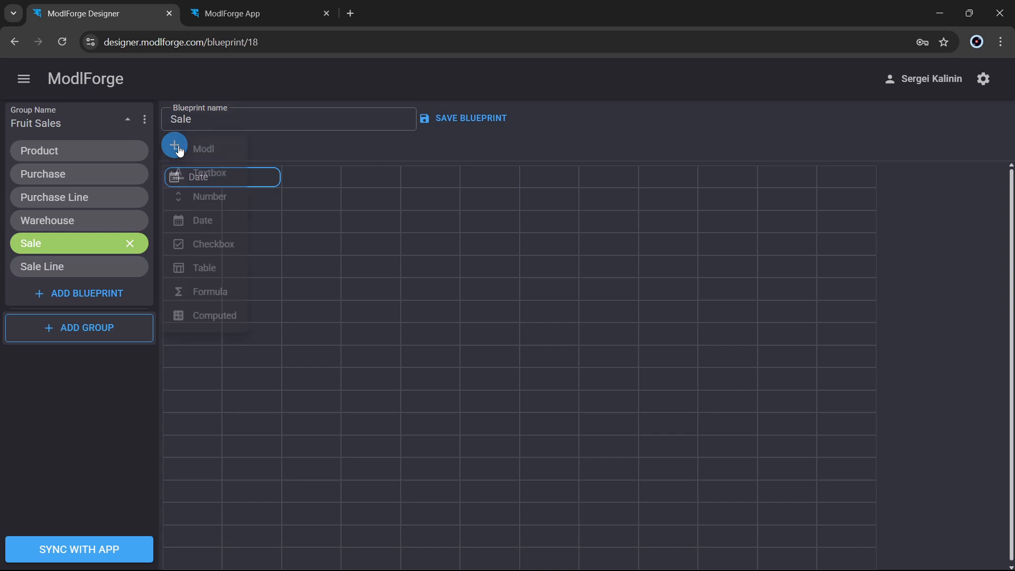
pyautogui.click(221, 267)
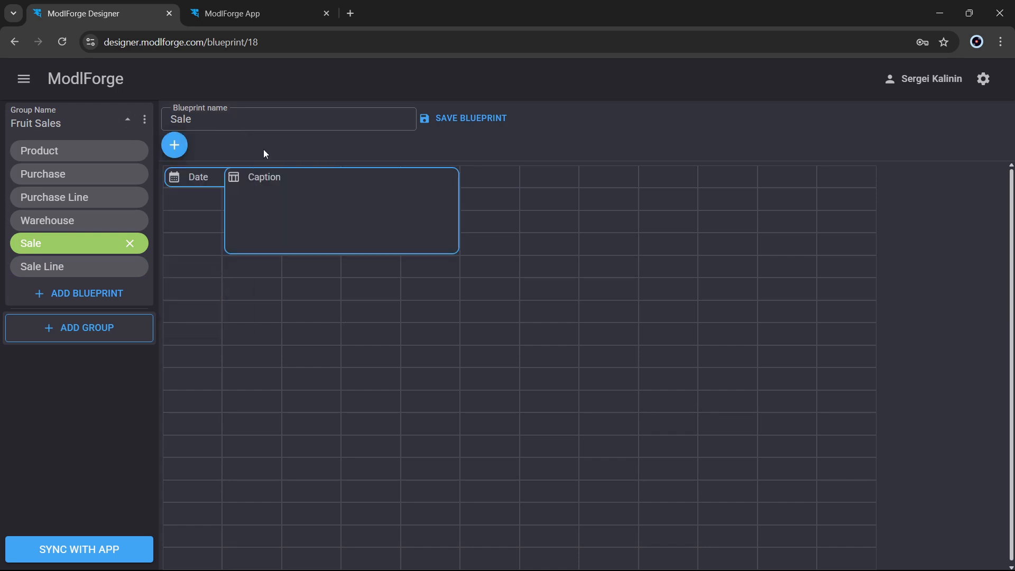
pyautogui.moveTo(262, 179); pyautogui.dragTo(218, 244)
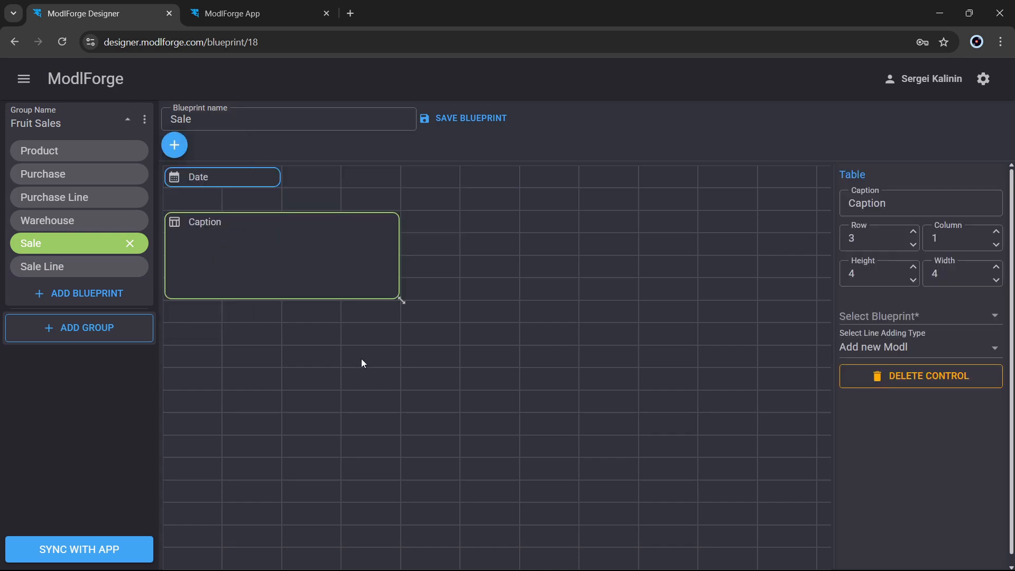
pyautogui.moveTo(401, 299); pyautogui.dragTo(697, 434)
pyautogui.doubleClick(852, 203)
pyautogui.write('Sold Products')
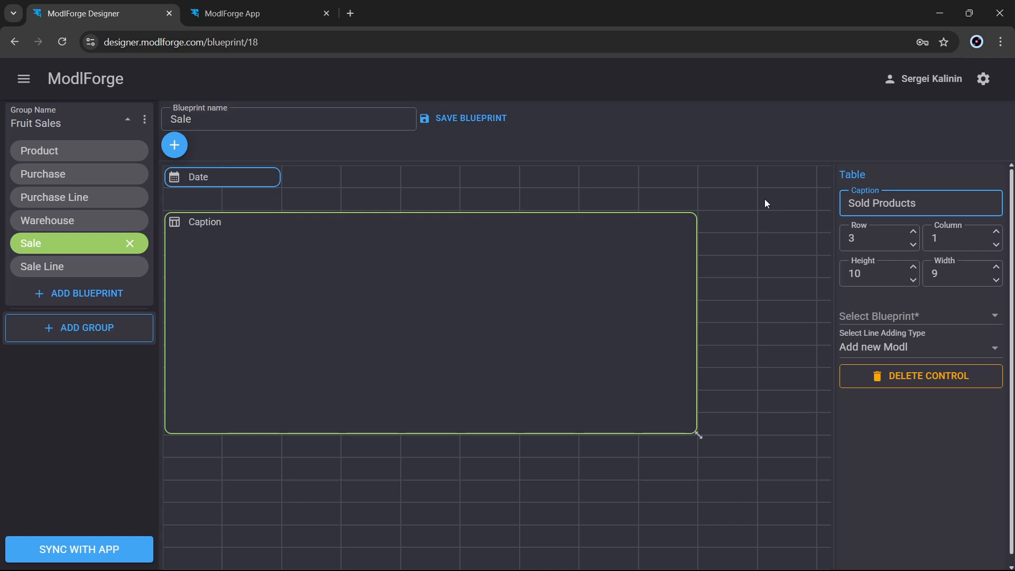
pyautogui.click(996, 319)
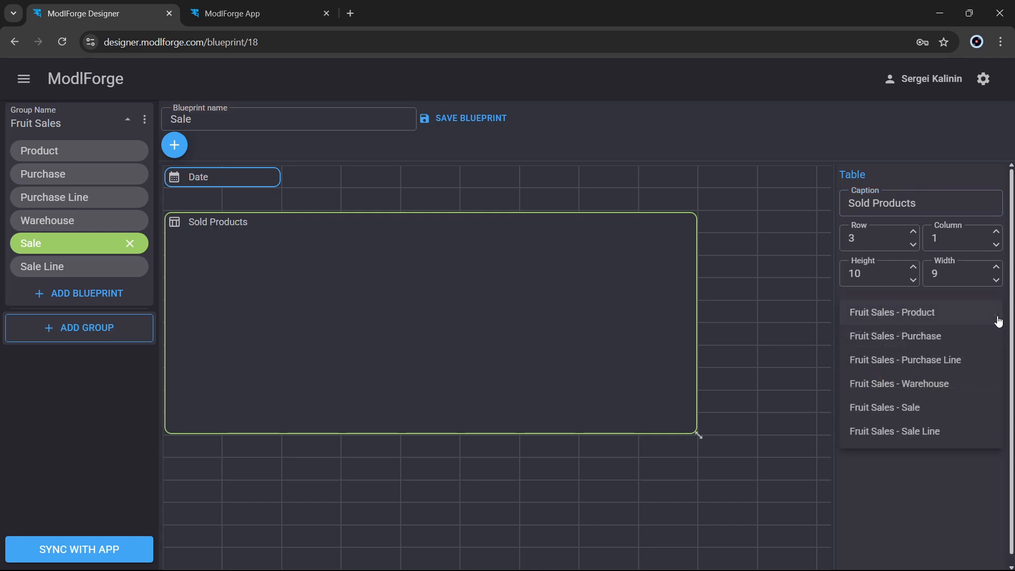
pyautogui.click(937, 429)
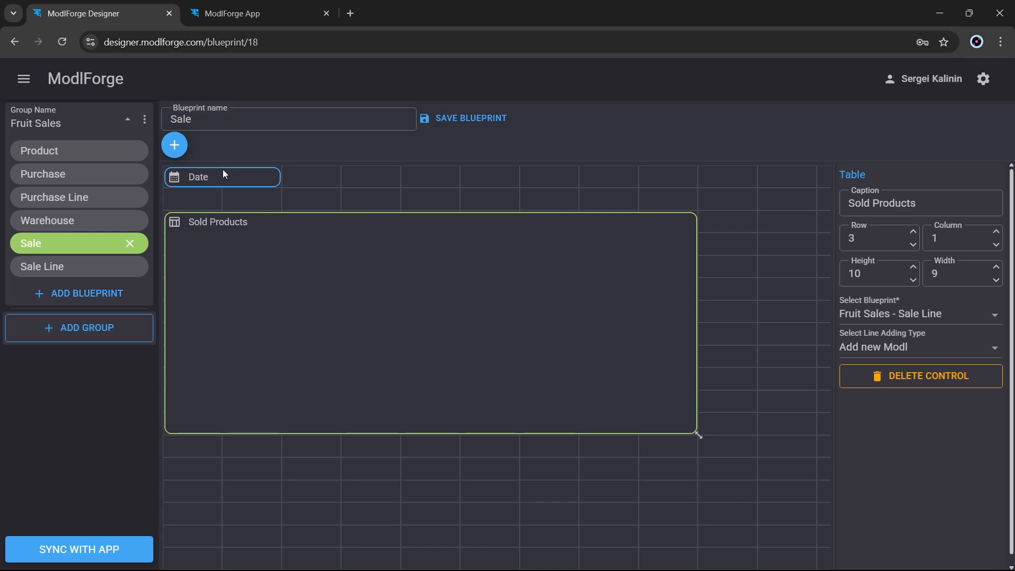
# Add a computed control captioned Total to the Sale blueprint at row 14, column 7, with a width of 3.
pyautogui.click(175, 146)
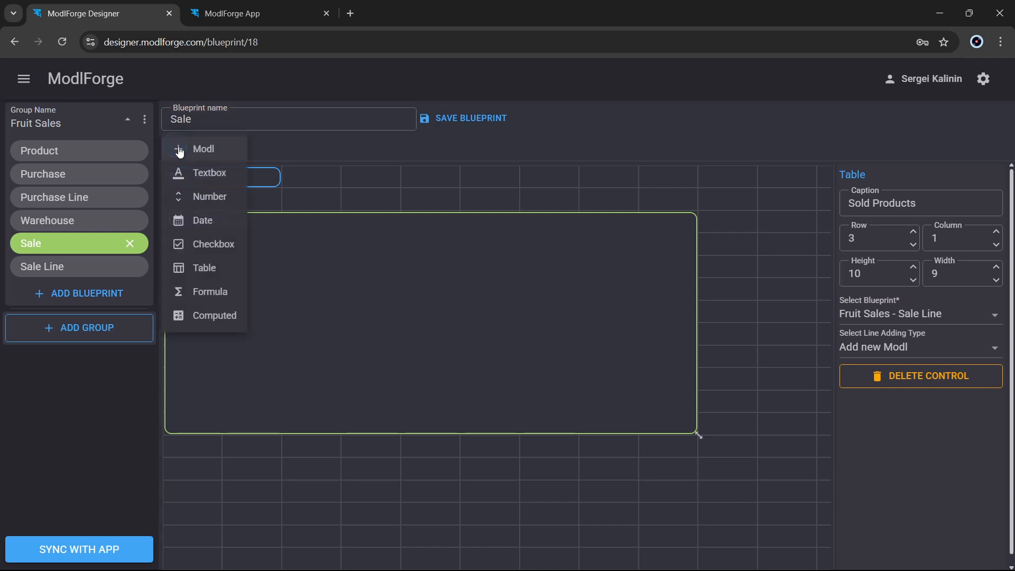
pyautogui.click(225, 316)
pyautogui.moveTo(248, 182); pyautogui.dragTo(544, 469)
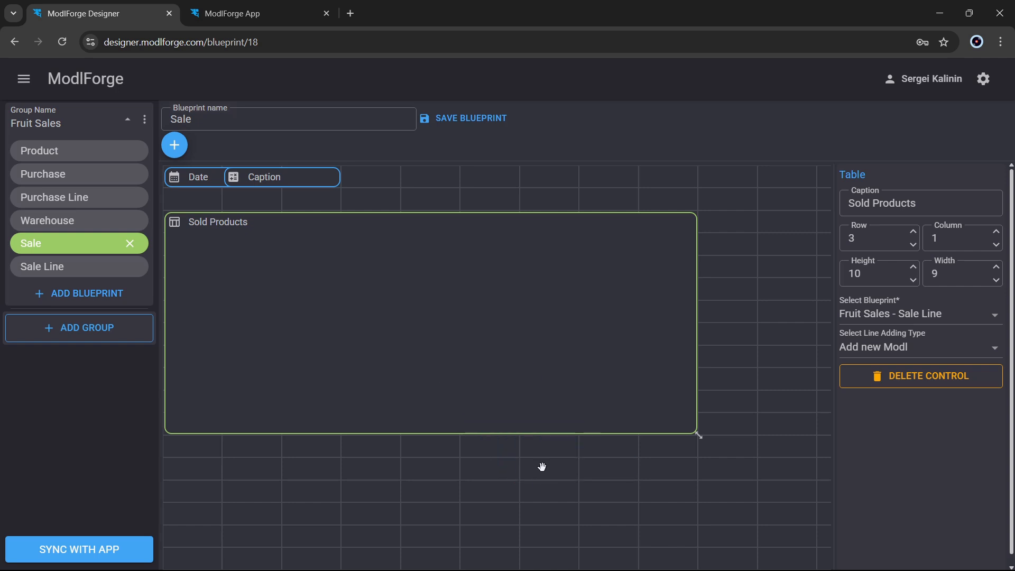
pyautogui.moveTo(639, 481); pyautogui.dragTo(697, 481)
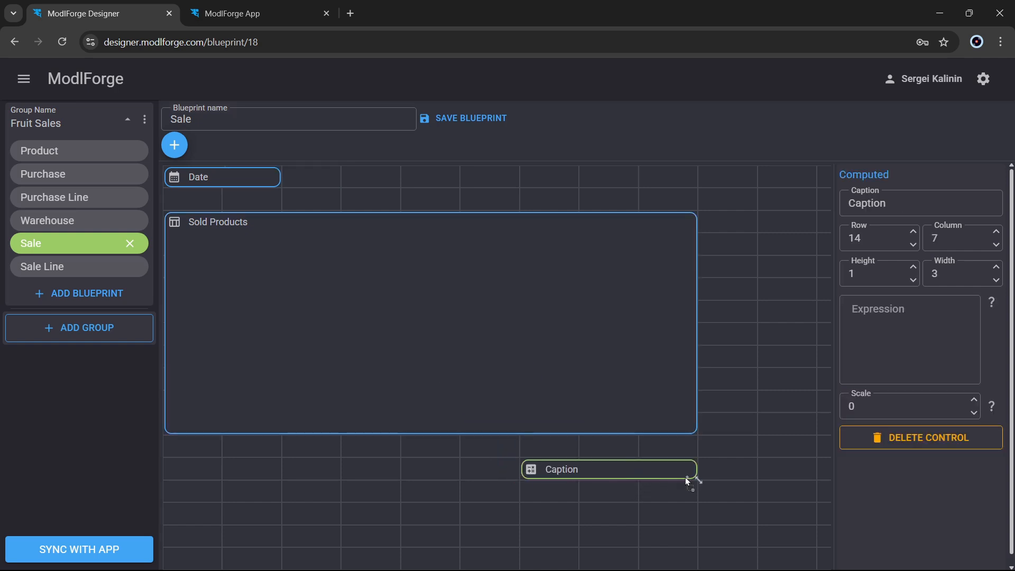
pyautogui.doubleClick(906, 205)
pyautogui.write('Total')
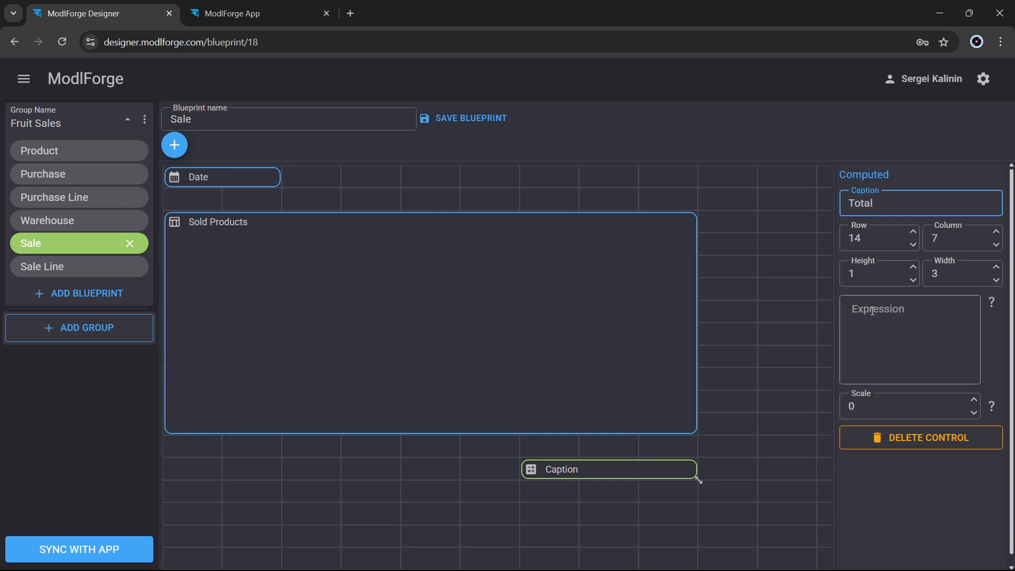
# Set the Total expression to SUM([Sold Products.Total Amount]) with a scale of 2, and save the Sale blueprint.
pyautogui.click(932, 331)
pyautogui.write('SUM')
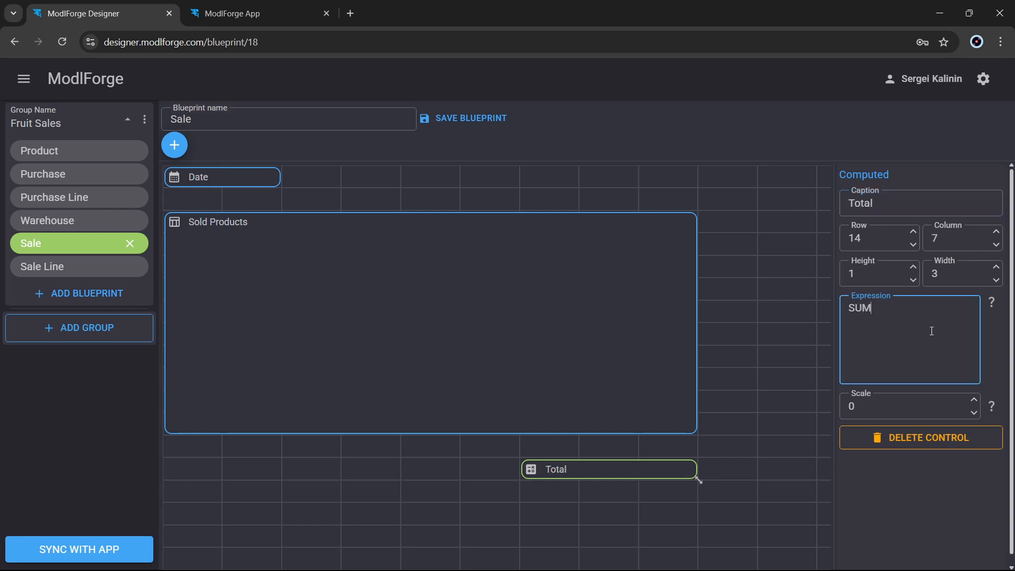
pyautogui.write('([])')
pyautogui.write('Sold Products')
pyautogui.write('.Total Amo')
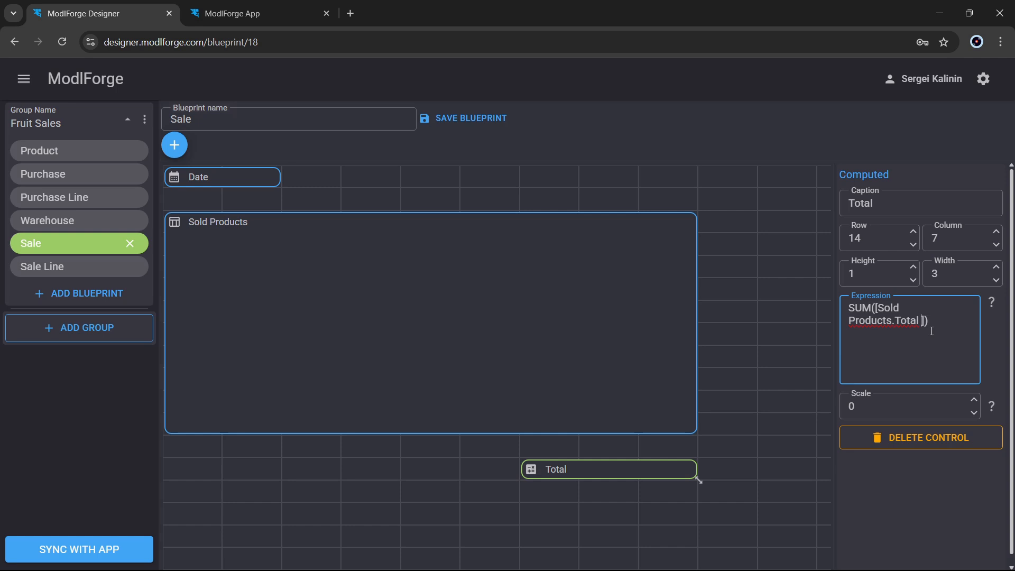
pyautogui.write('unt')
pyautogui.click(975, 401)
pyautogui.click(974, 400)
pyautogui.click(738, 336)
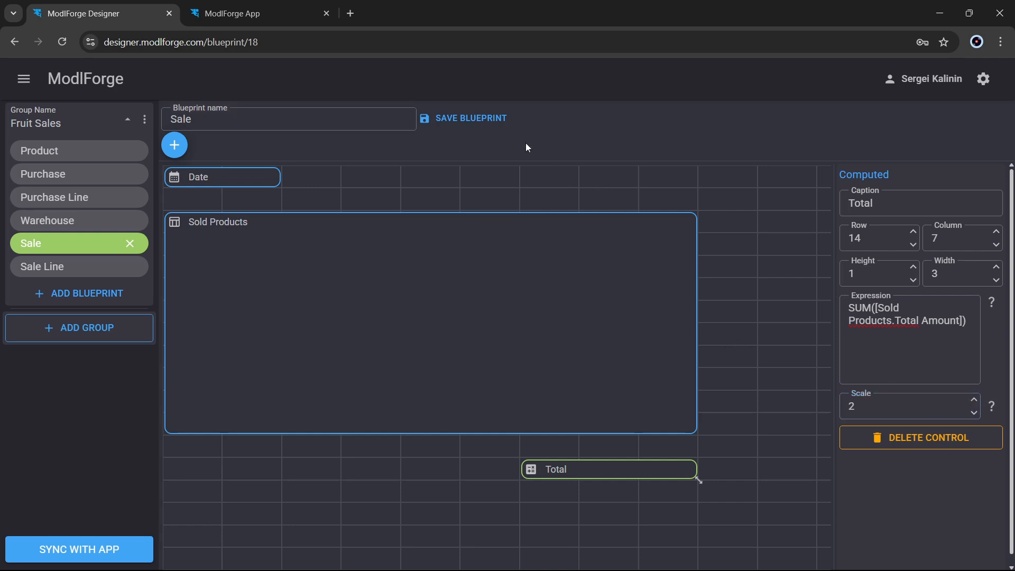
pyautogui.click(495, 120)
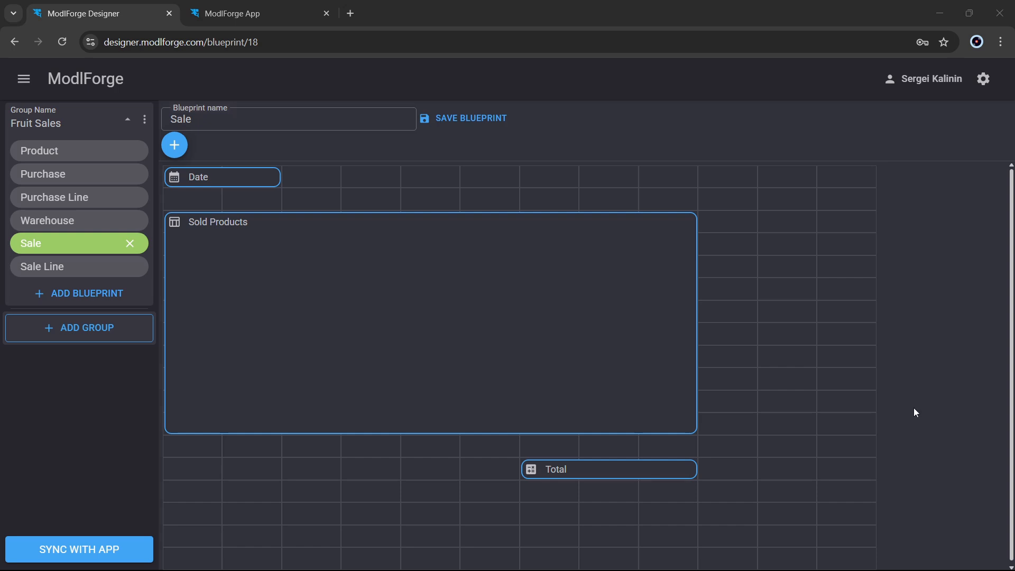
# Add a formula control captioned In Stock to the Product blueprint at row 3, column 1, height 8, width 6.
pyautogui.click(64, 156)
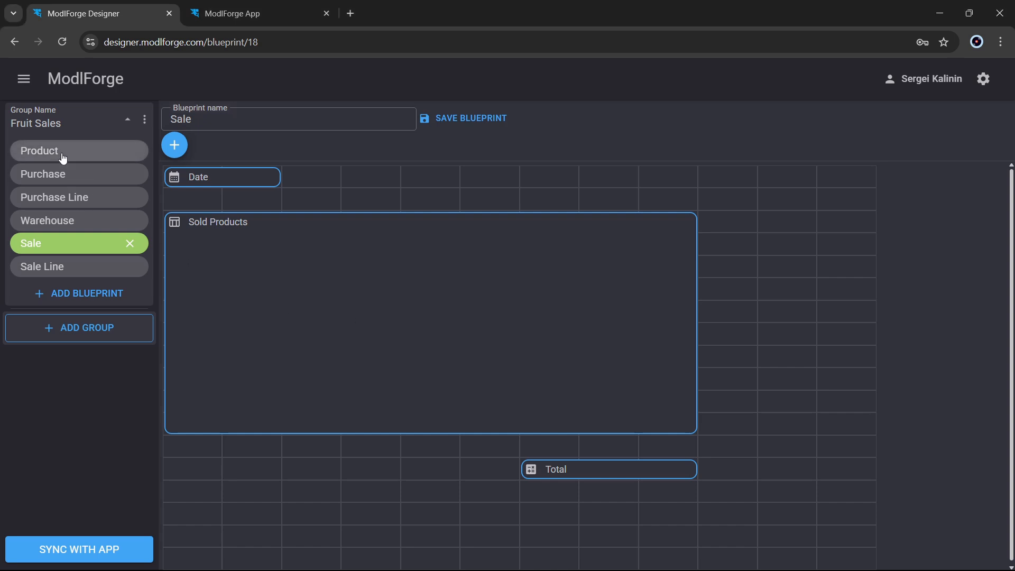
pyautogui.click(174, 145)
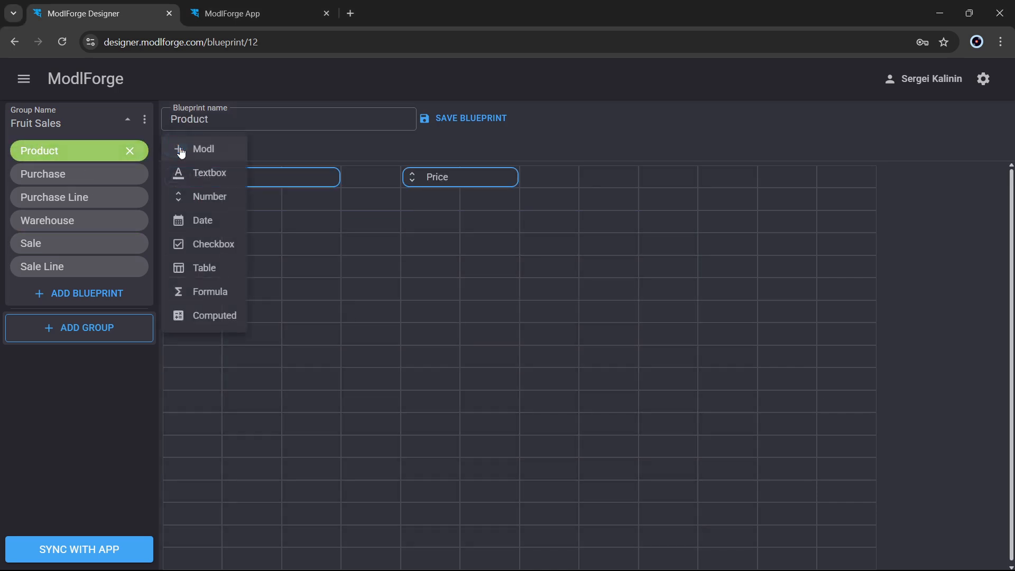
pyautogui.click(222, 299)
pyautogui.moveTo(272, 179); pyautogui.dragTo(211, 224)
pyautogui.moveTo(341, 300); pyautogui.dragTo(515, 377)
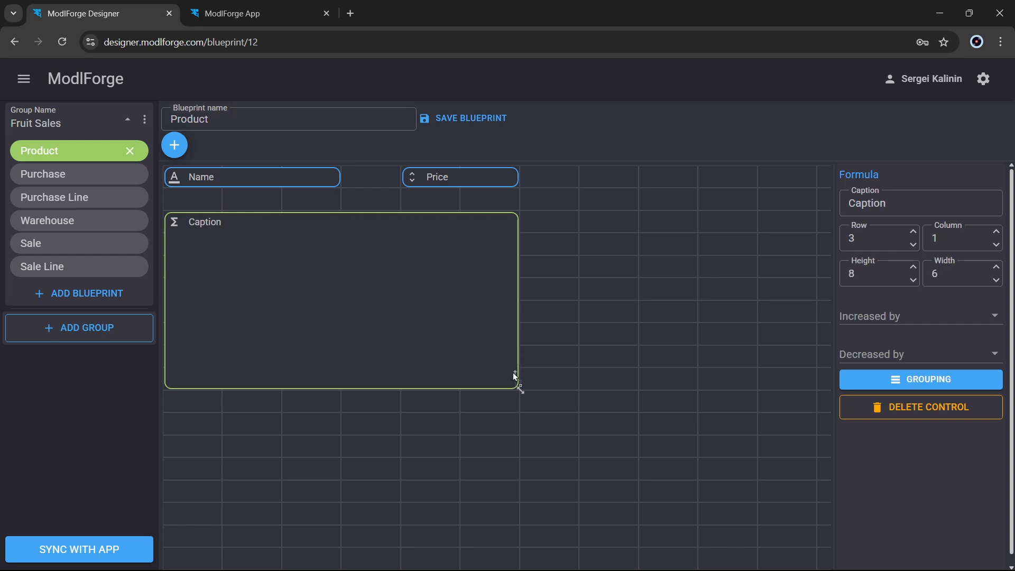
pyautogui.doubleClick(909, 206)
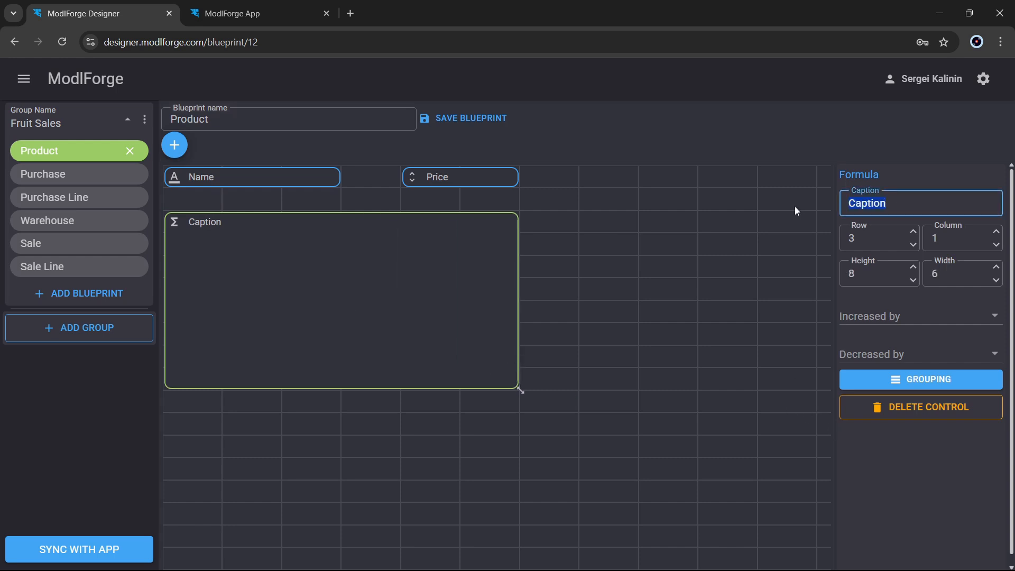
pyautogui.write('In Stock')
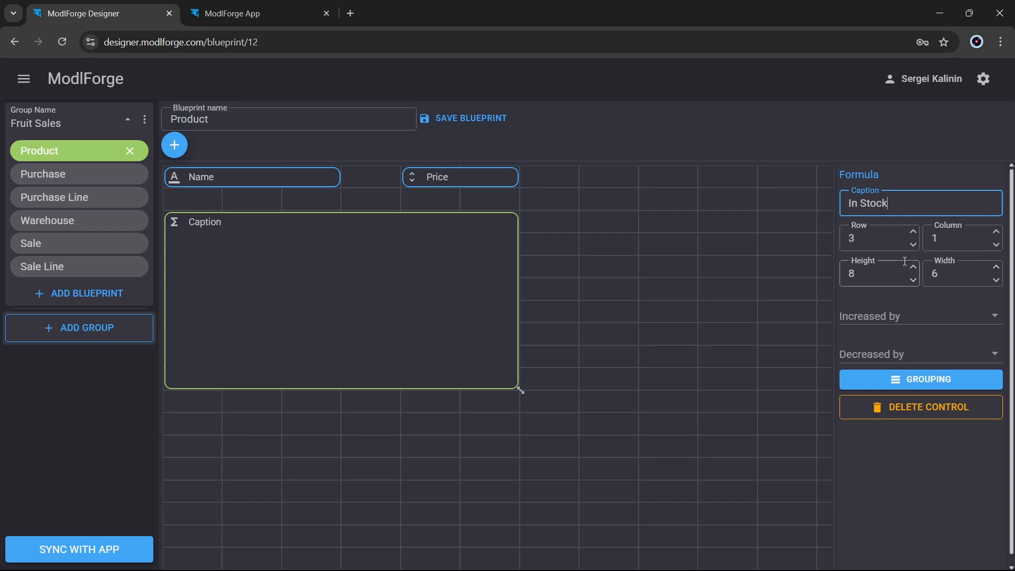
# Set the In Stock formula to be increased by Purchase Line - QTY and decreased by Sale Line - QTY.
pyautogui.click(995, 316)
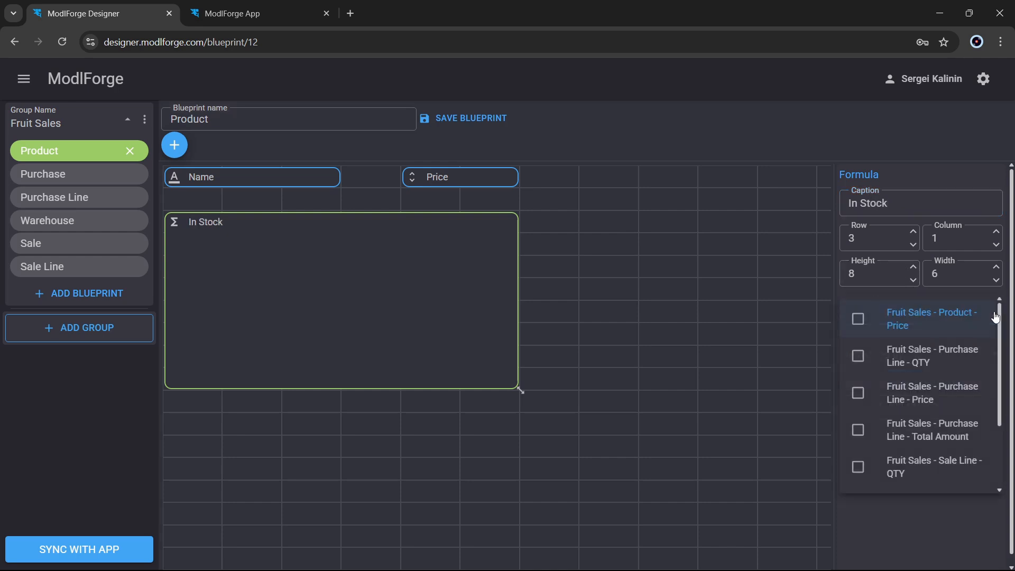
pyautogui.click(935, 362)
pyautogui.click(713, 350)
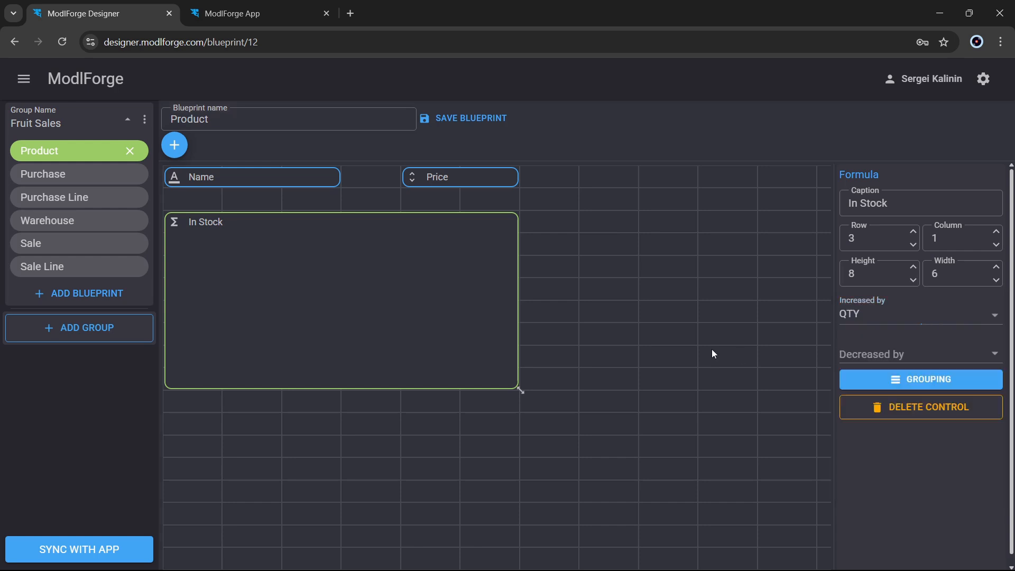
pyautogui.click(899, 353)
pyautogui.scroll(-3, 948, 464)
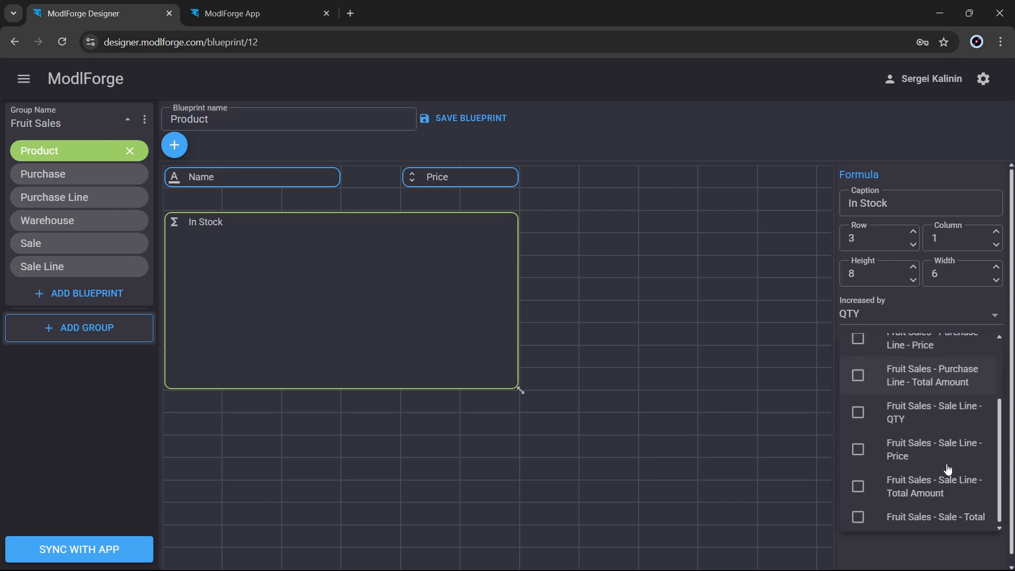
pyautogui.click(875, 417)
pyautogui.click(807, 373)
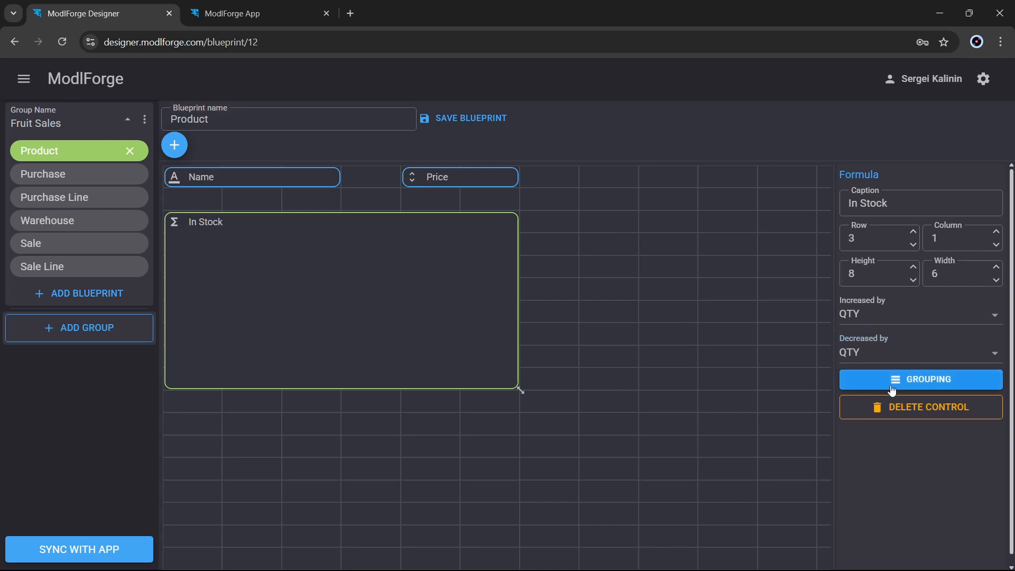
# Add a grouping to the In Stock formula by Warehouse for both Purchase Line and Sale Line.
pyautogui.click(937, 385)
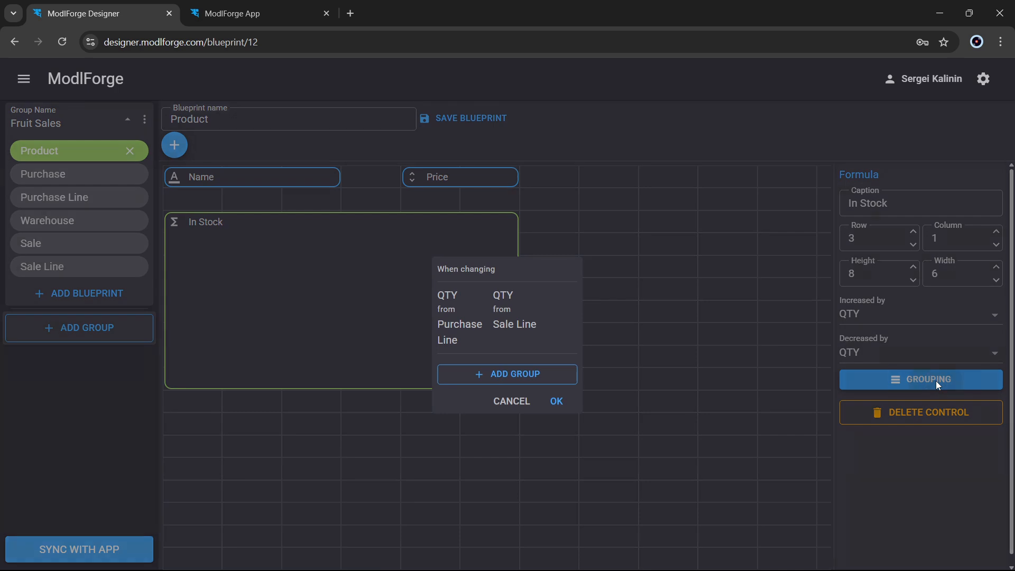
pyautogui.click(536, 380)
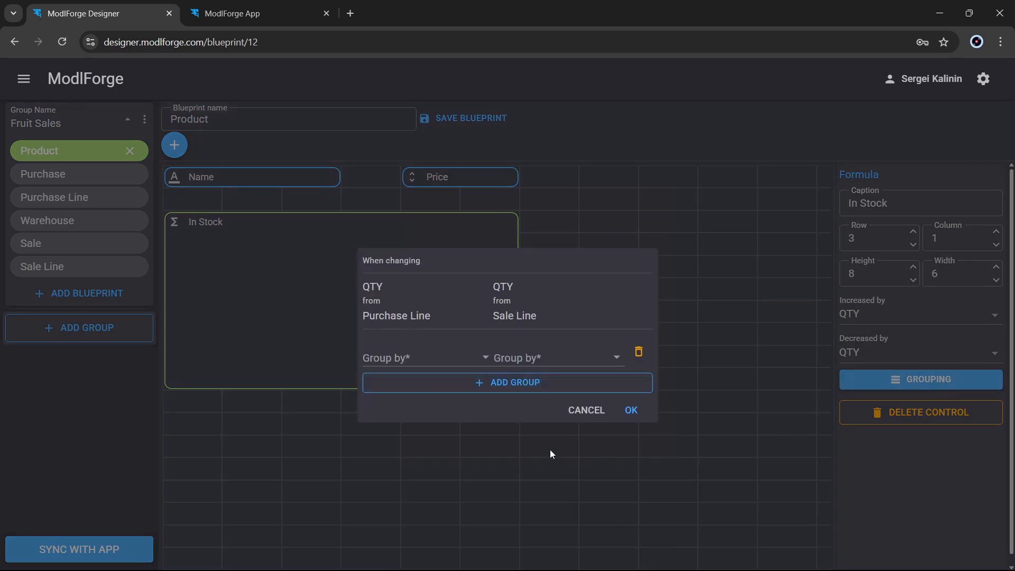
pyautogui.click(487, 360)
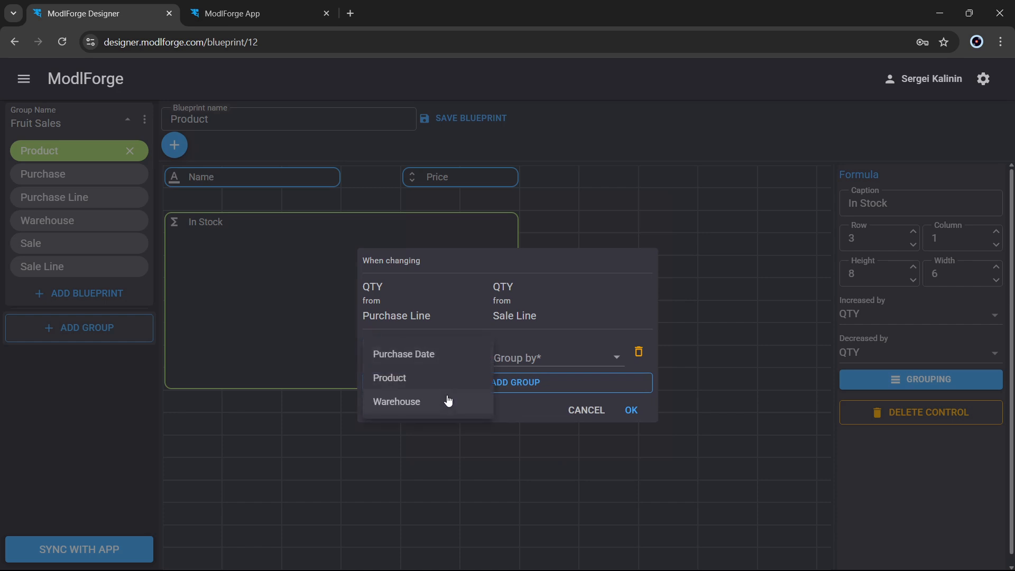
pyautogui.click(424, 401)
pyautogui.click(572, 361)
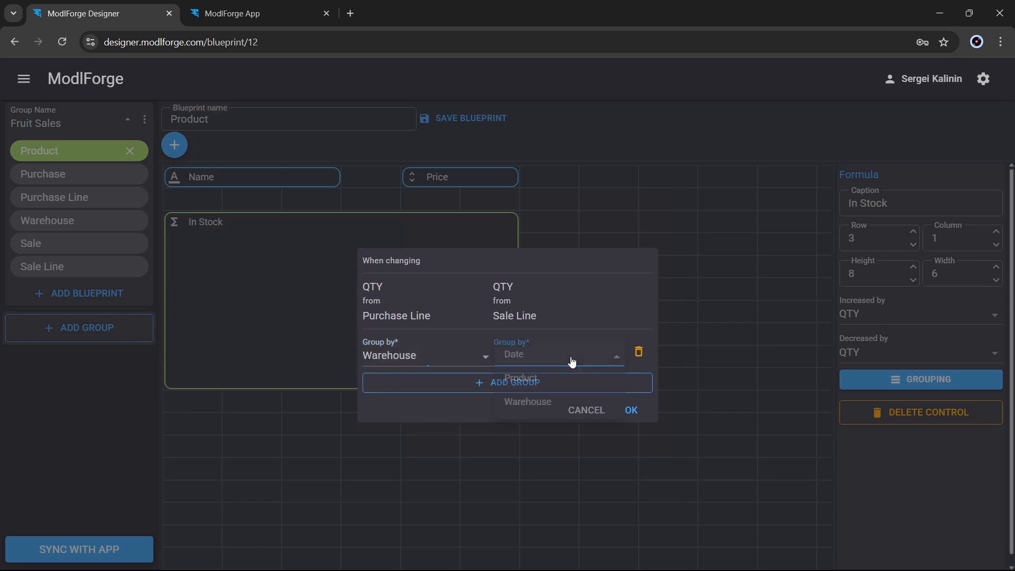
pyautogui.click(552, 402)
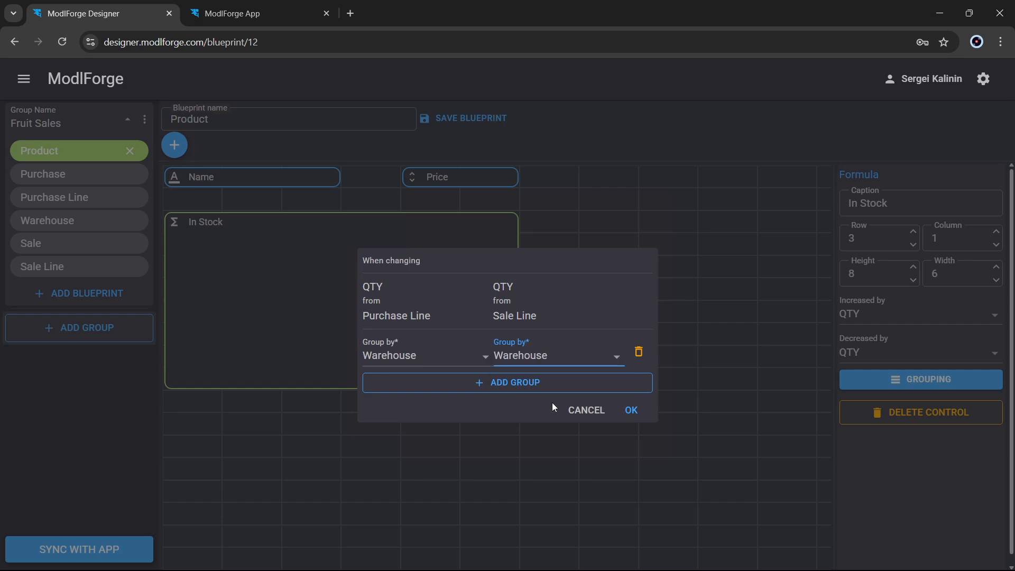
# Add a second In Stock grouping by Product for both Purchase Line and Sale Line, and accept the groupings.
pyautogui.click(486, 387)
pyautogui.click(485, 374)
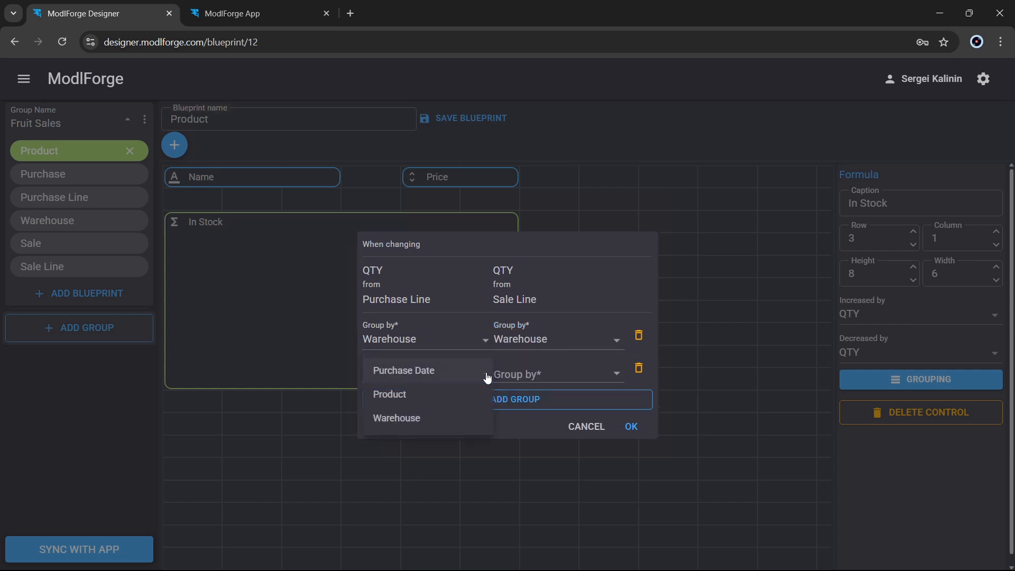
pyautogui.click(428, 395)
pyautogui.click(549, 374)
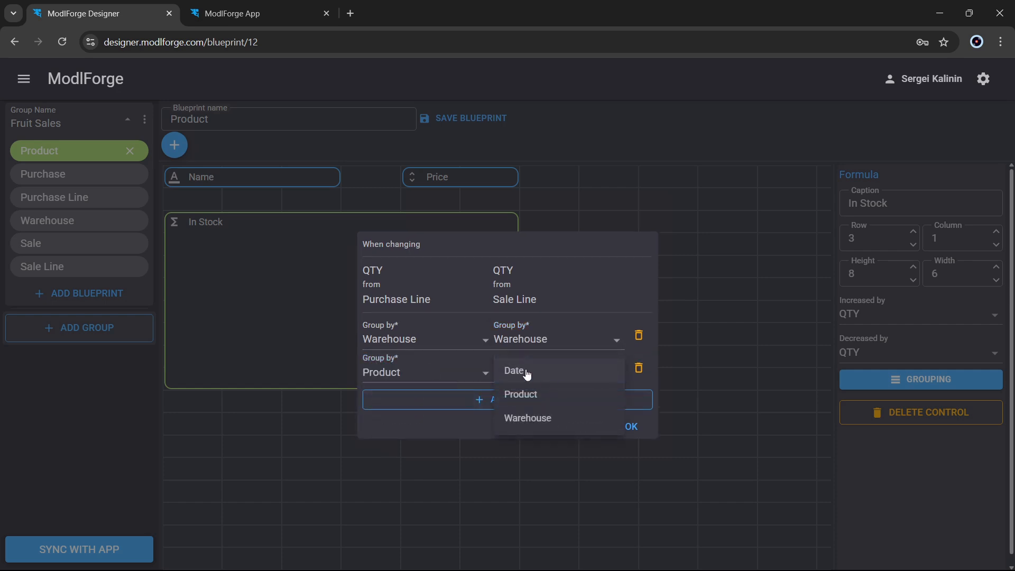
pyautogui.click(538, 395)
pyautogui.click(632, 427)
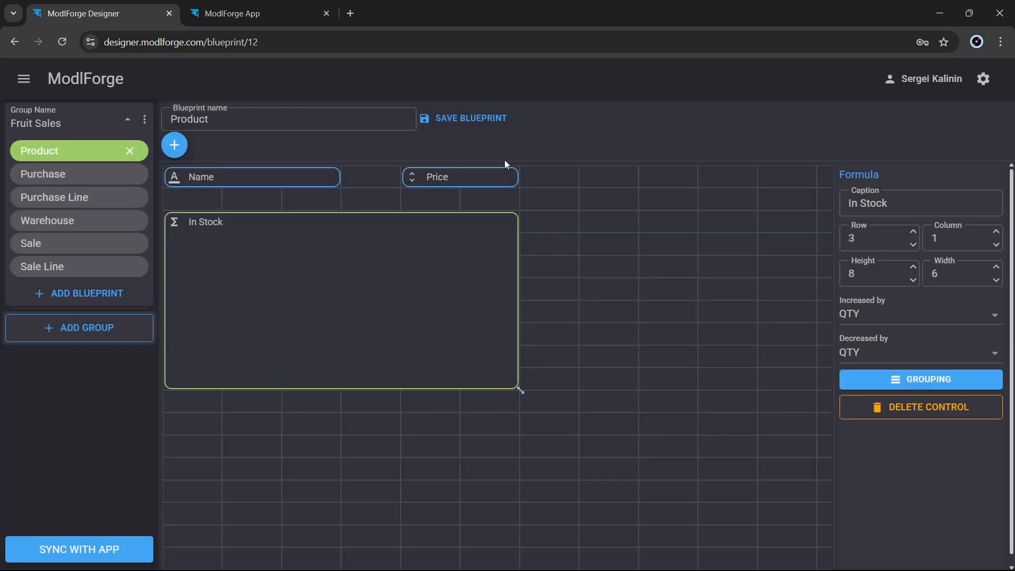
# Save the Product blueprint and upload the blueprints to the app.
pyautogui.click(486, 122)
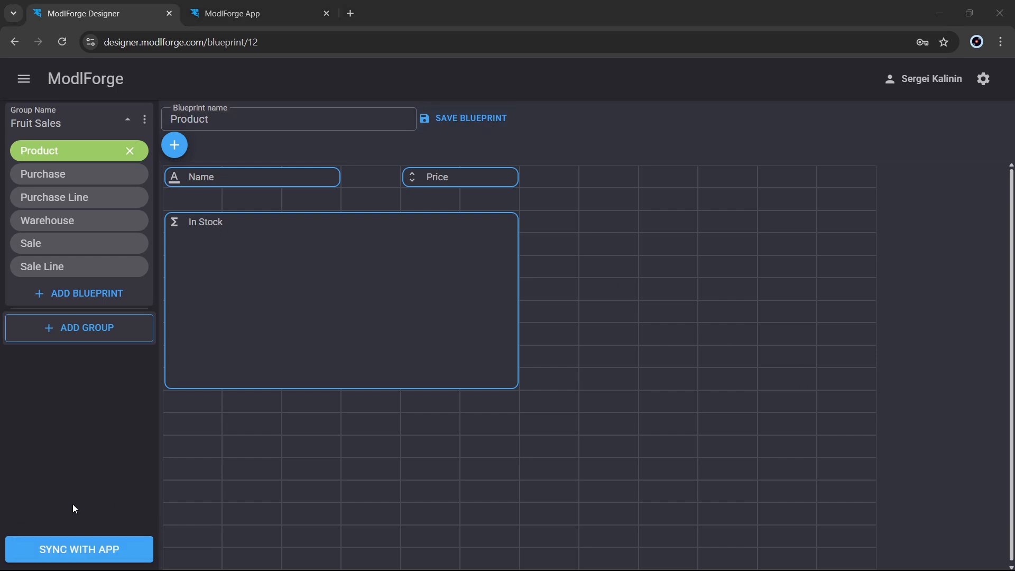
pyautogui.click(81, 552)
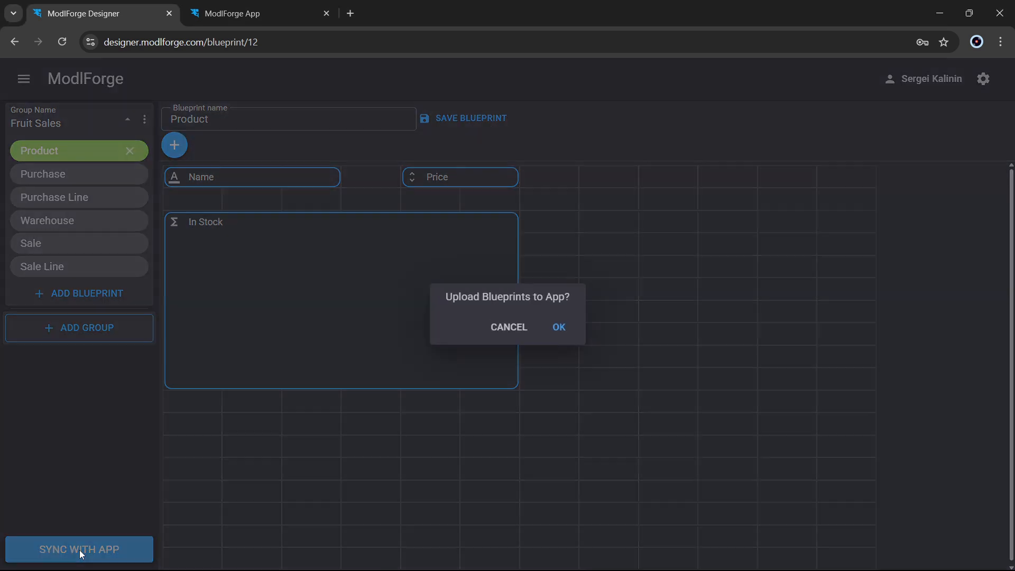
pyautogui.click(559, 328)
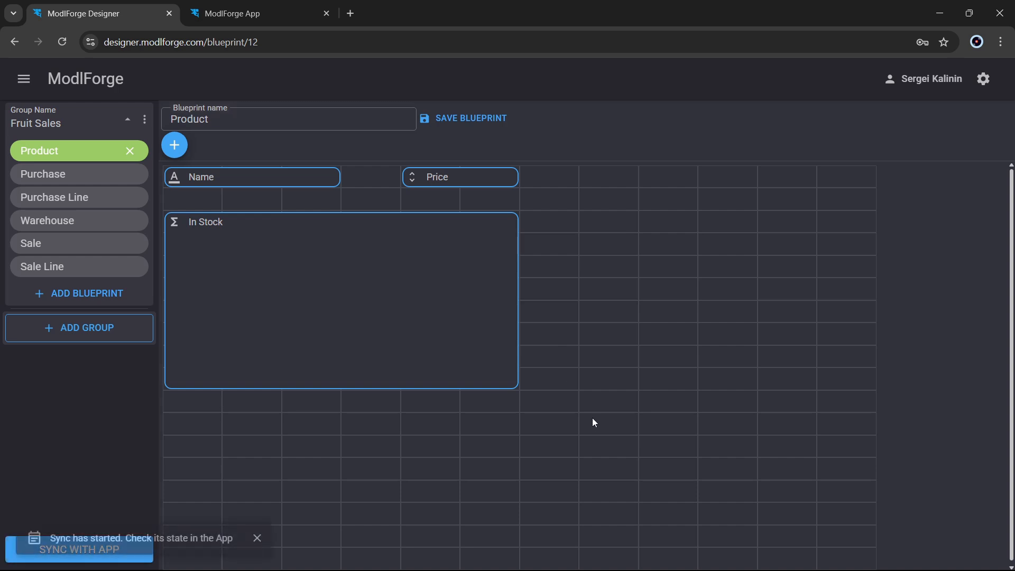
# Switch to ModlForge App and load its home page at app.modlforge.com.
pyautogui.click(274, 15)
pyautogui.click(258, 41)
pyautogui.click(258, 42)
pyautogui.hotkey('shift', 'Left')
pyautogui.hotkey('shift', 'Left')
pyautogui.hotkey('shift', 'Left')
pyautogui.hotkey('shift', 'Left')
pyautogui.hotkey('shift', 'Left')
pyautogui.hotkey('shift', 'Left')
pyautogui.hotkey('shift', 'Left')
pyautogui.hotkey('shift', 'Left')
pyautogui.press('BackSpace')
pyautogui.press('Return')
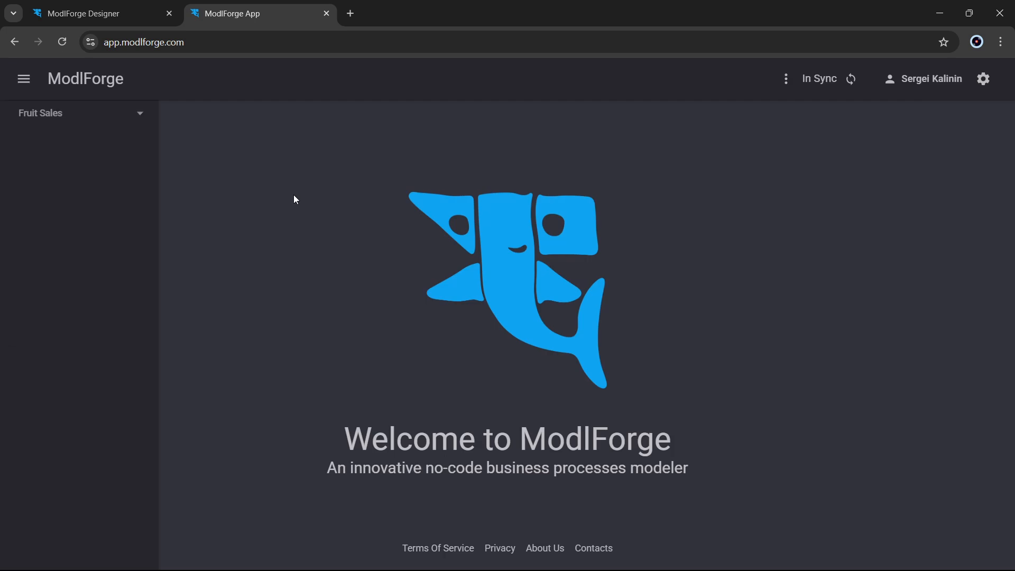
# Create and save a Fruit Sales Warehouse record named Main Warehouse, filling in its address.
pyautogui.click(140, 113)
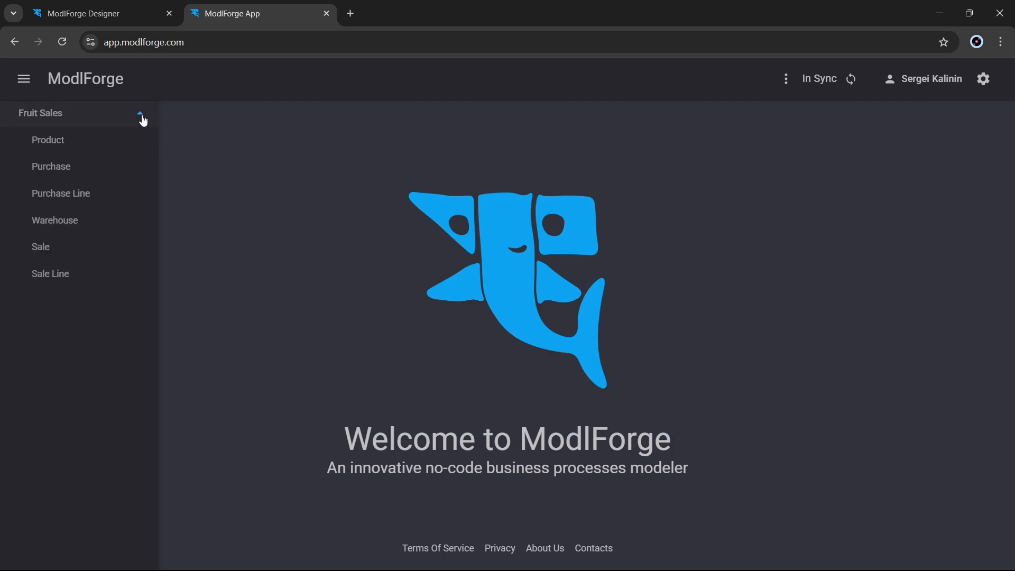
pyautogui.click(93, 222)
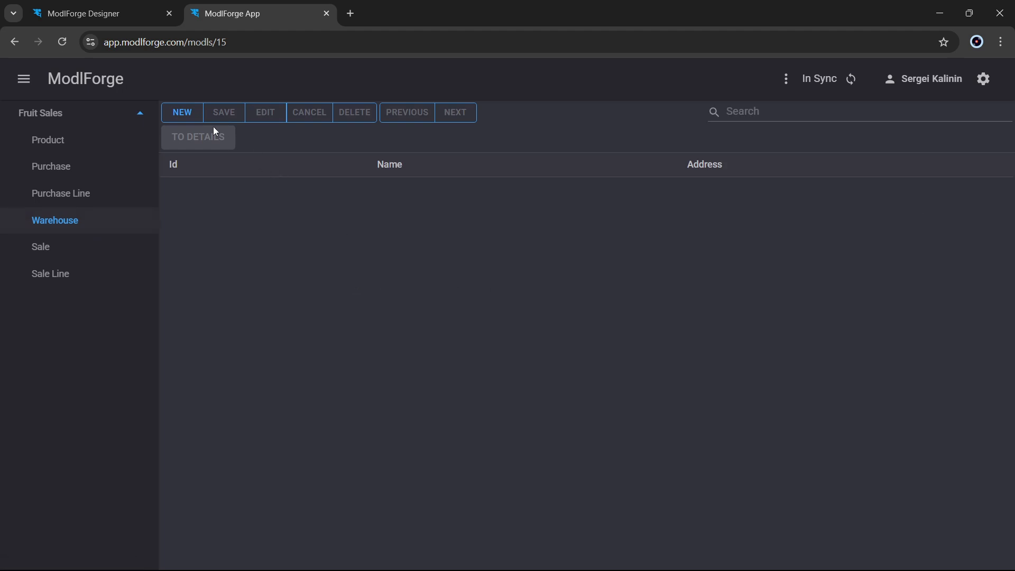
pyautogui.click(186, 113)
pyautogui.click(246, 172)
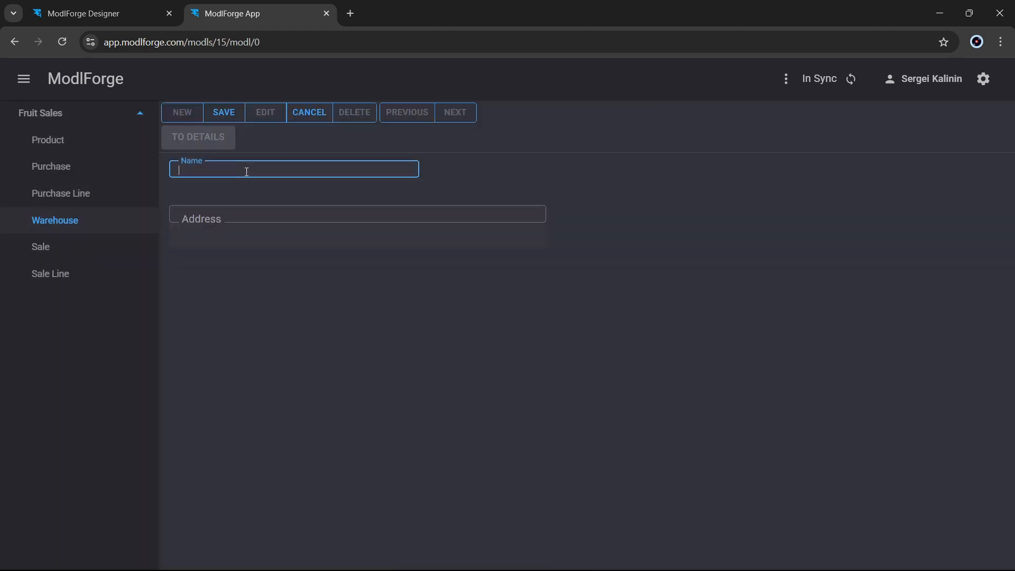
pyautogui.write('Main Warehouse')
pyautogui.press('Tab')
pyautogui.write('123 Warehouse ')
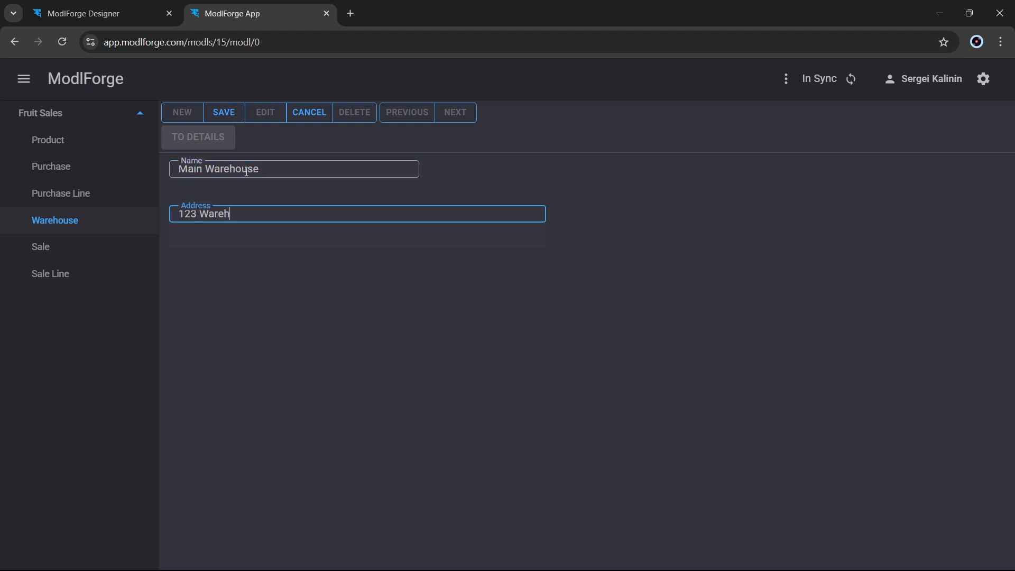
pyautogui.write('Street')
pyautogui.click(228, 113)
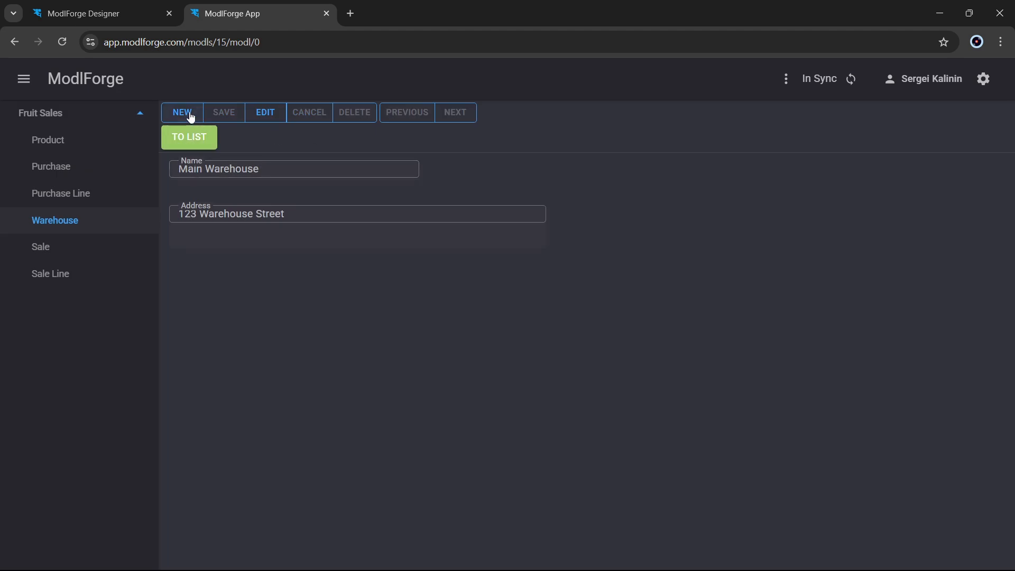
# Create and save a warehouse record named Secondary Warehouse, filling in its address, and return to the warehouse list.
pyautogui.click(185, 112)
pyautogui.click(218, 170)
pyautogui.write('Sec')
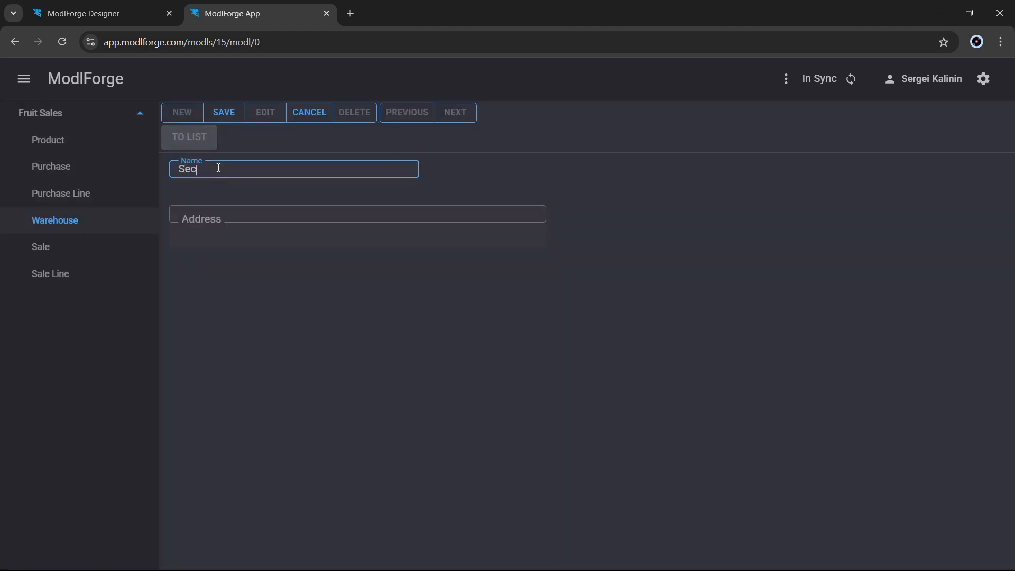
pyautogui.write('ondary Warehouse')
pyautogui.press('Tab')
pyautogui.write('321 Storage Drive')
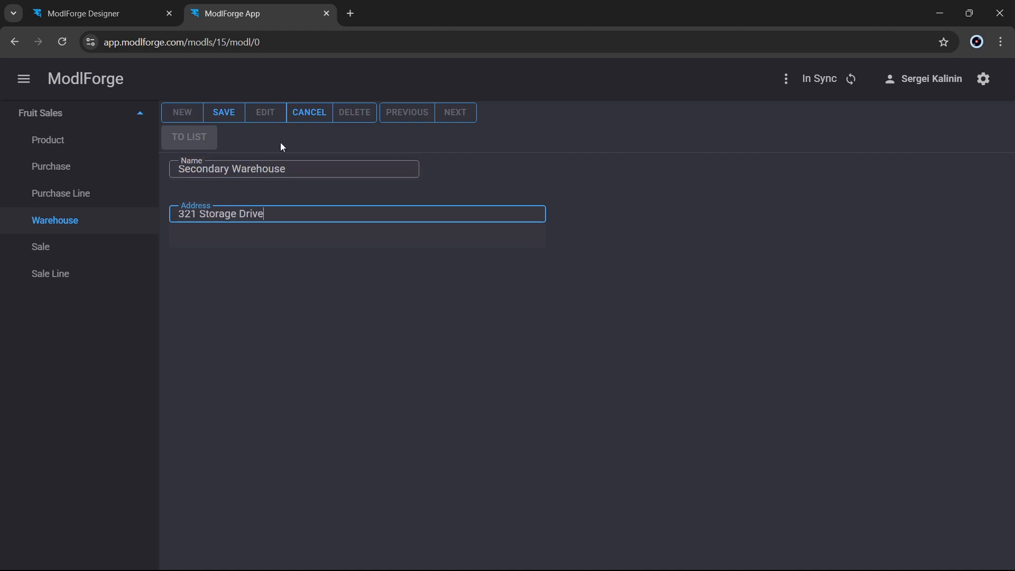
pyautogui.click(225, 118)
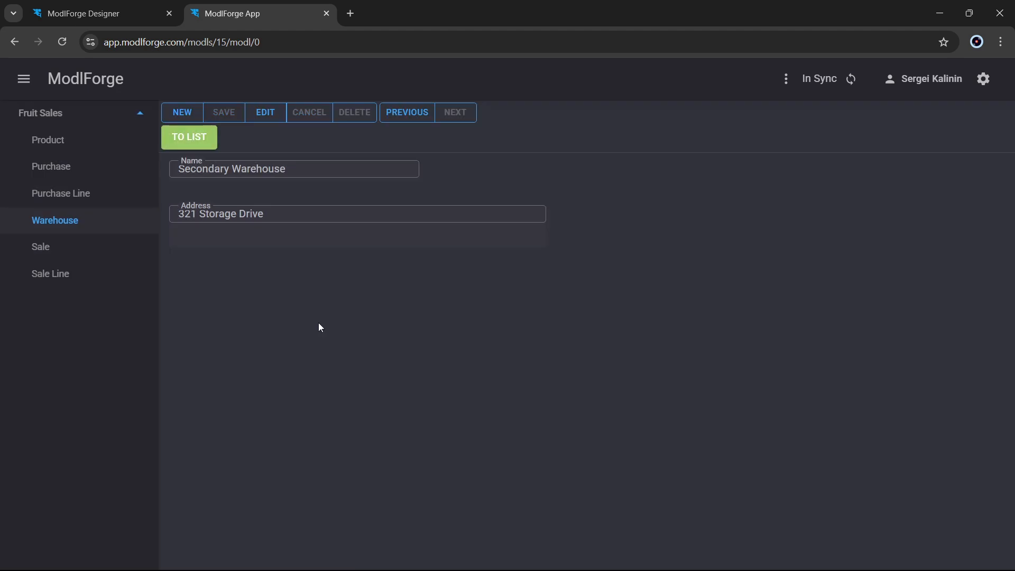
pyautogui.click(200, 140)
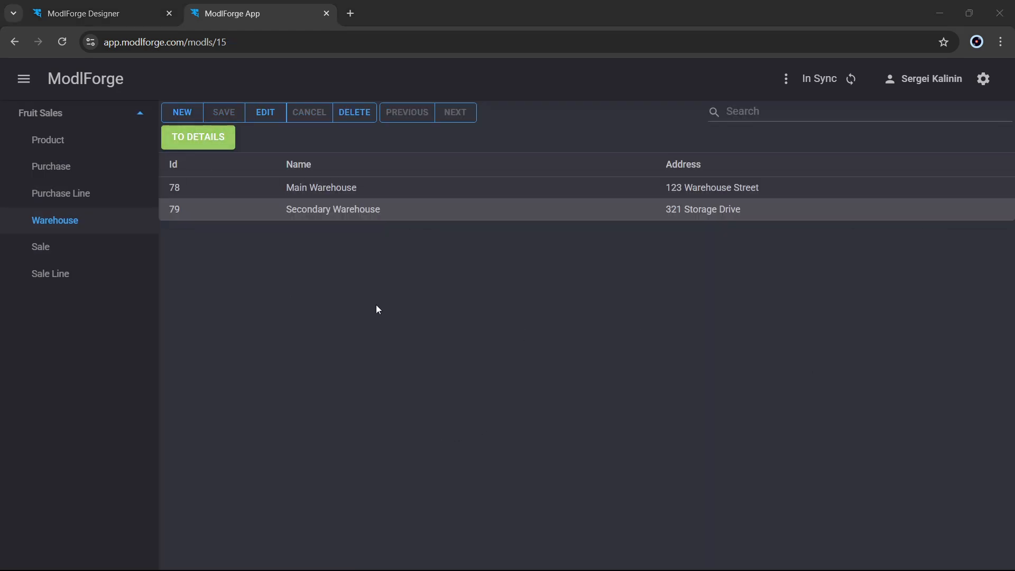
# Assign Main Warehouse to the existing purchase dated 4/7/2025 and save the record.
pyautogui.click(79, 170)
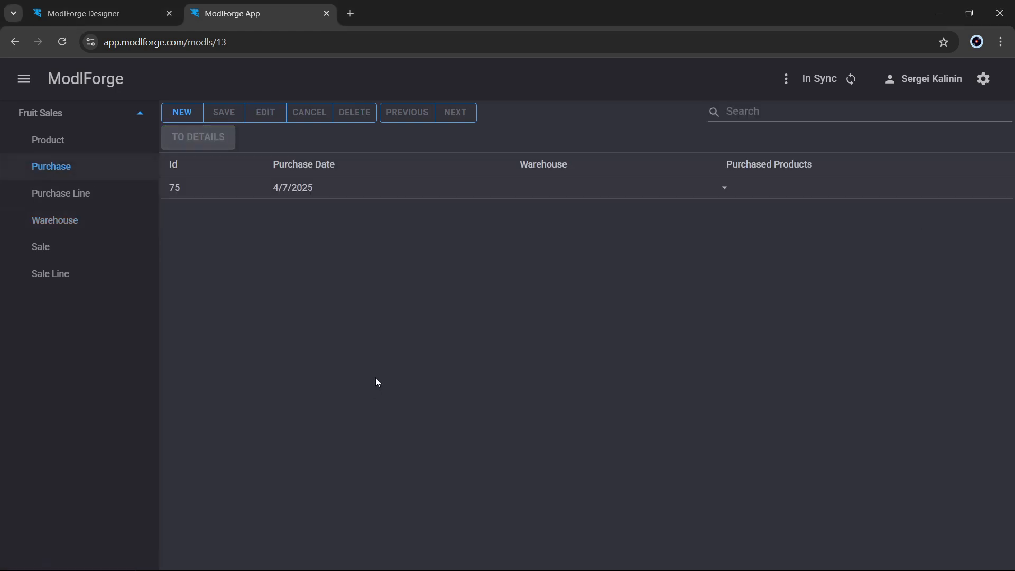
pyautogui.click(273, 196)
pyautogui.click(211, 140)
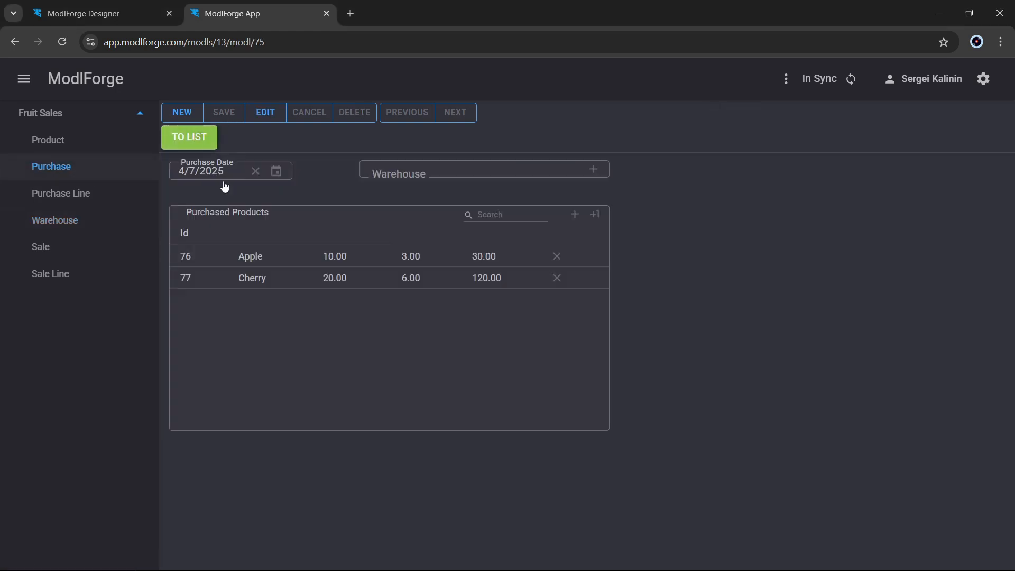
pyautogui.click(272, 117)
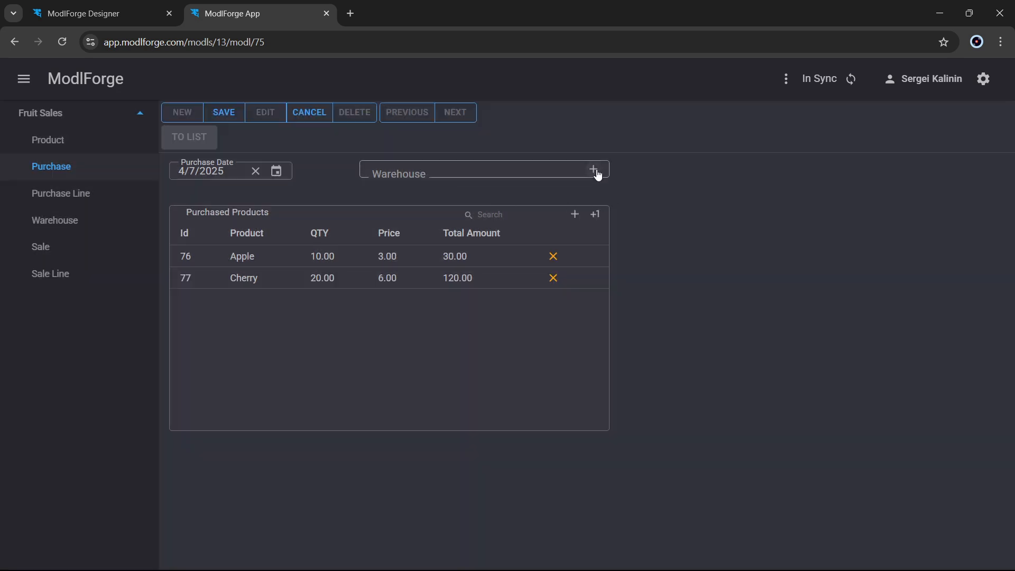
pyautogui.click(594, 170)
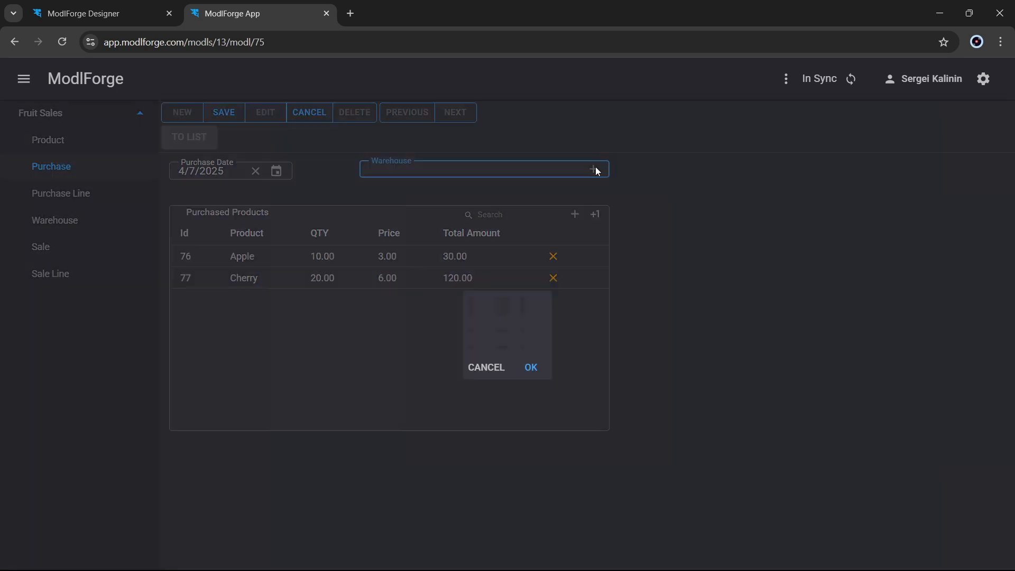
pyautogui.doubleClick(475, 331)
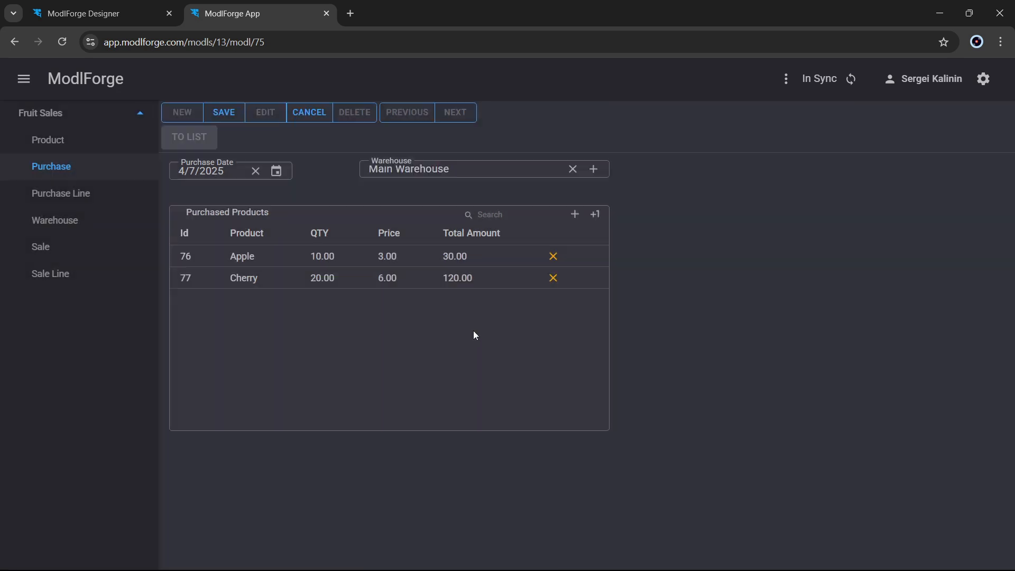
pyautogui.click(227, 114)
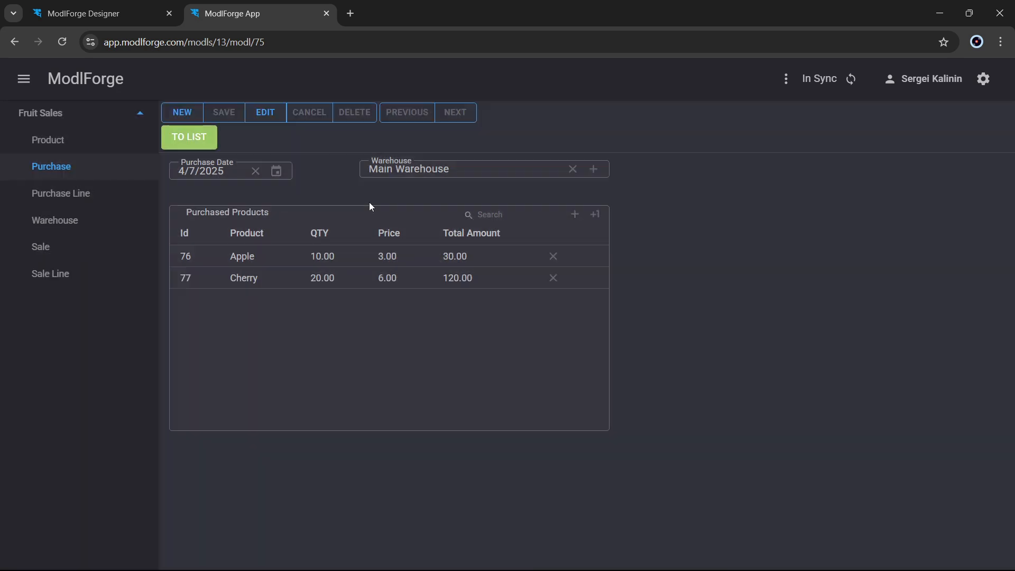
# Start a new purchase dated 4/9/2025 with Secondary Warehouse as its warehouse.
pyautogui.click(183, 113)
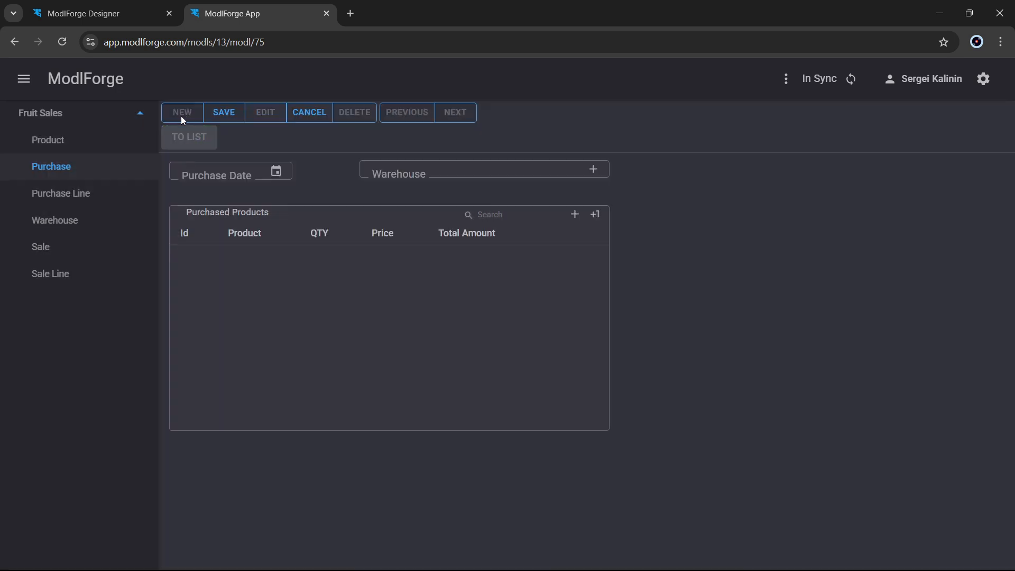
pyautogui.click(276, 171)
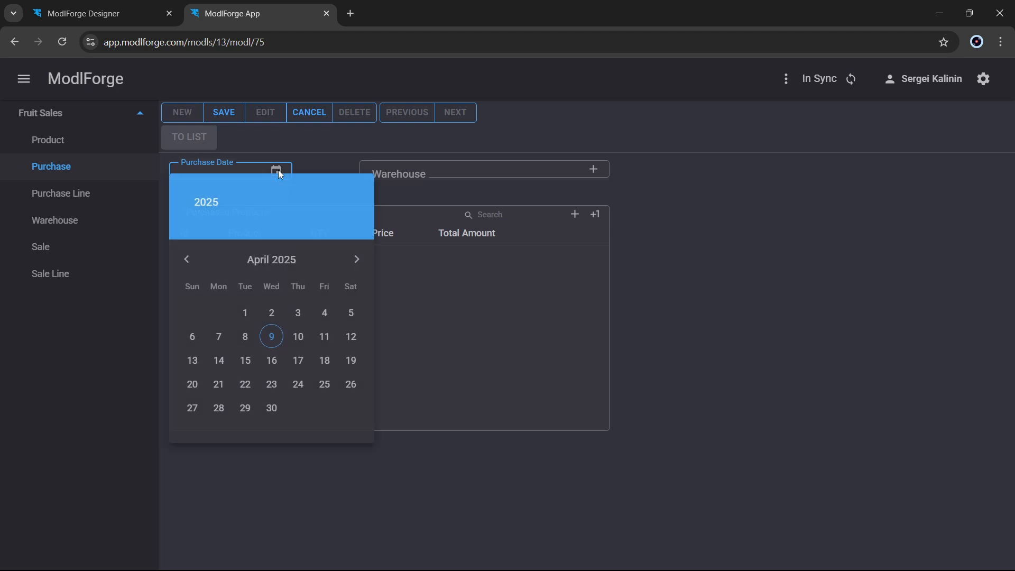
pyautogui.click(277, 339)
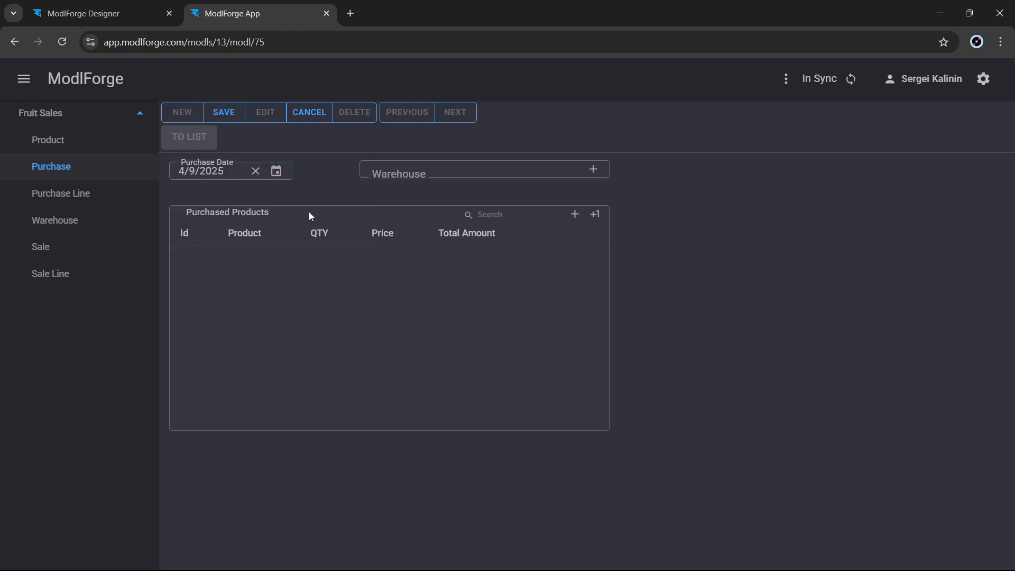
pyautogui.click(593, 170)
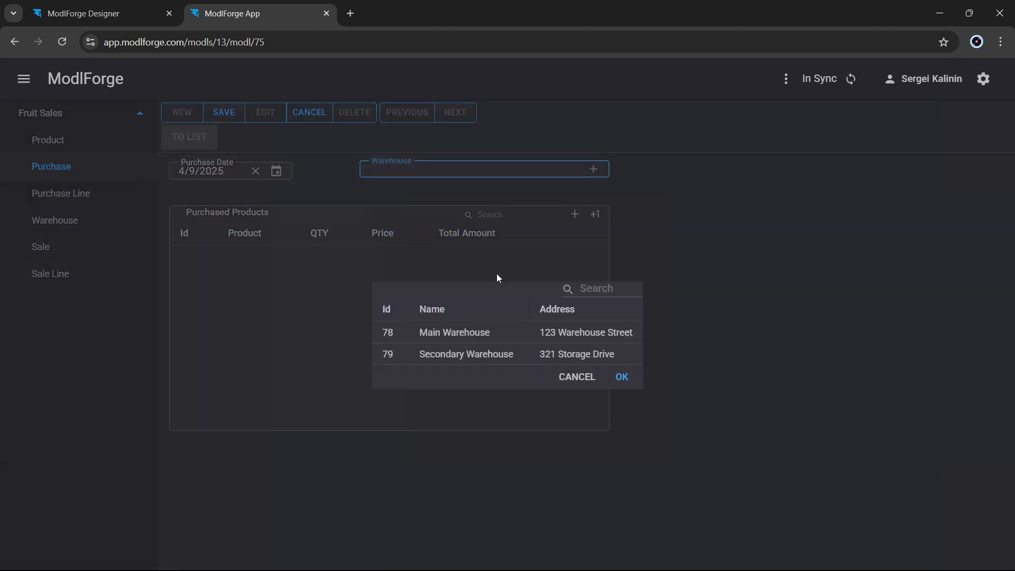
pyautogui.click(505, 353)
pyautogui.doubleClick(505, 353)
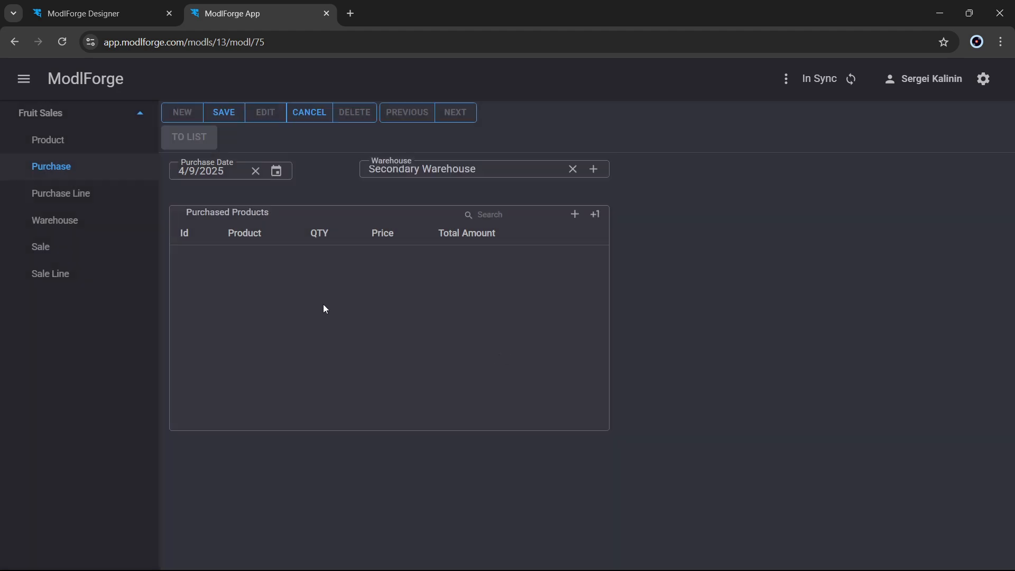
# Add two Purchased Products lines and fill the first with Apple, QTY 50 and price 4.
pyautogui.click(598, 217)
pyautogui.click(597, 216)
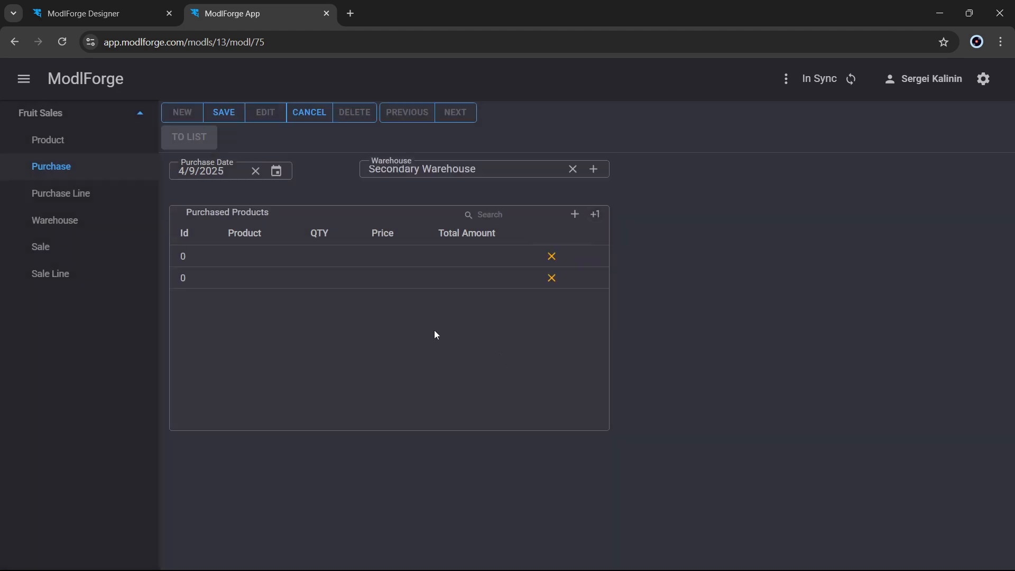
pyautogui.click(250, 261)
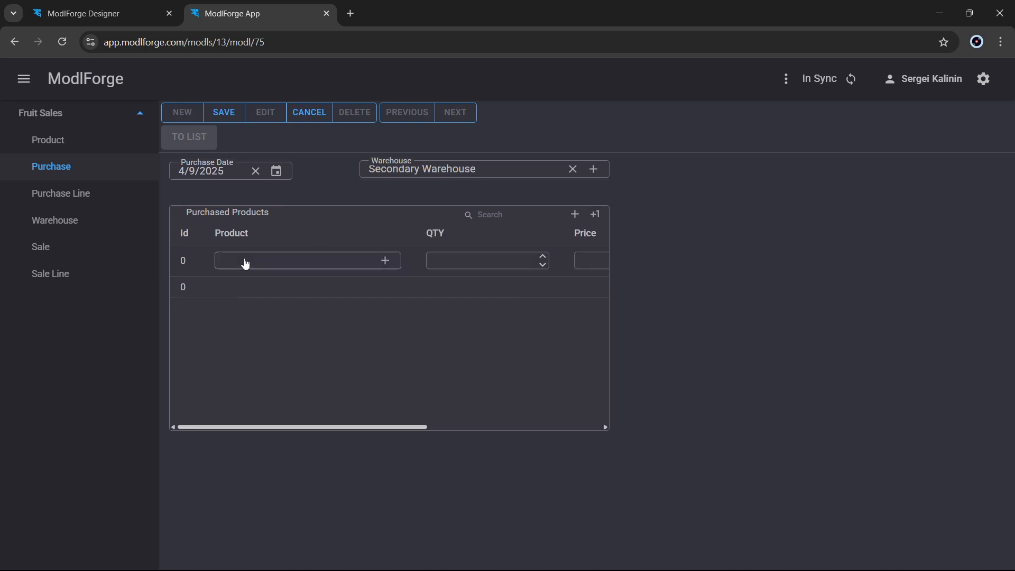
pyautogui.click(385, 260)
pyautogui.doubleClick(486, 332)
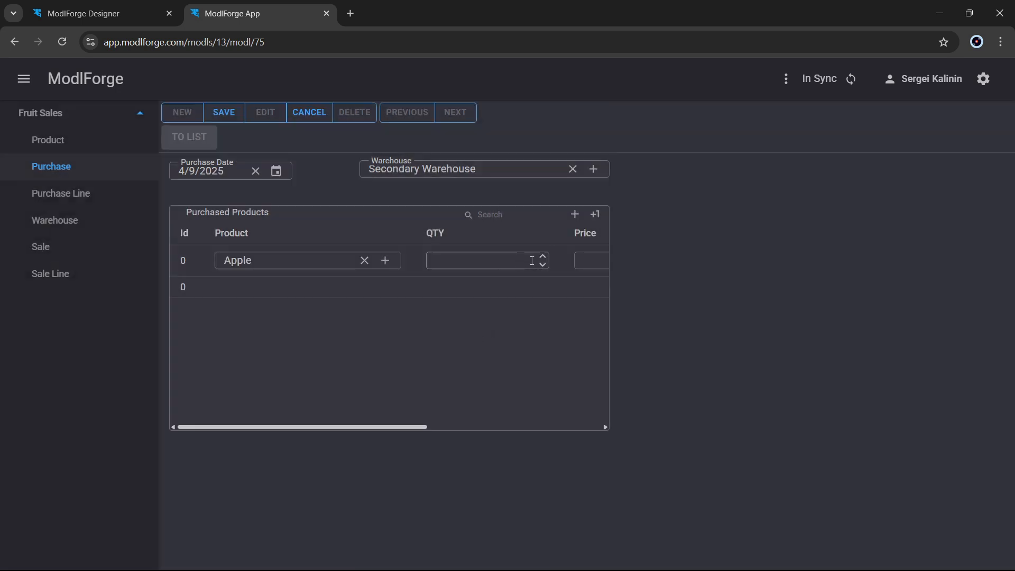
pyautogui.click(467, 264)
pyautogui.write('50')
pyautogui.press('Tab')
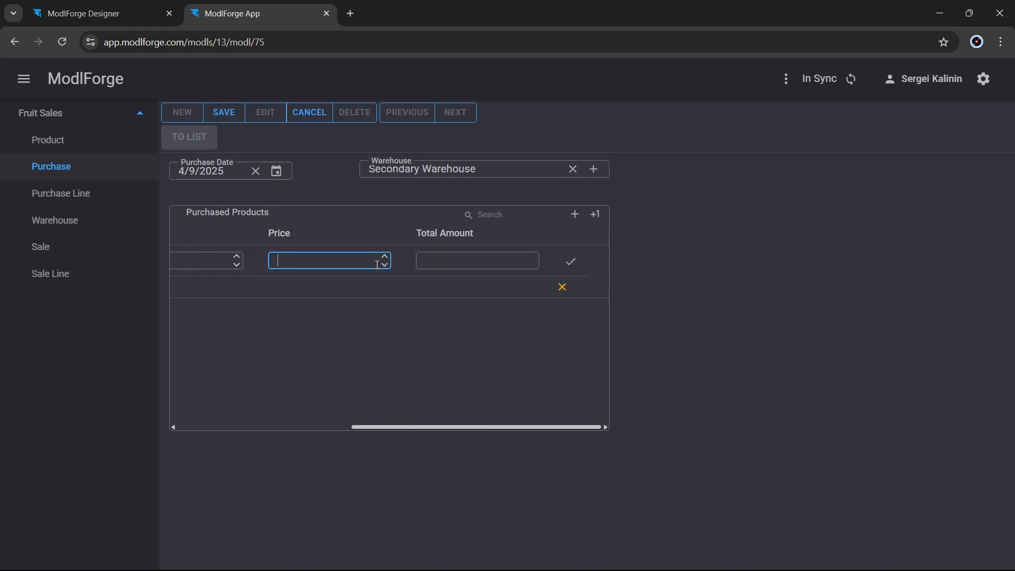
pyautogui.write('4')
pyautogui.click(573, 262)
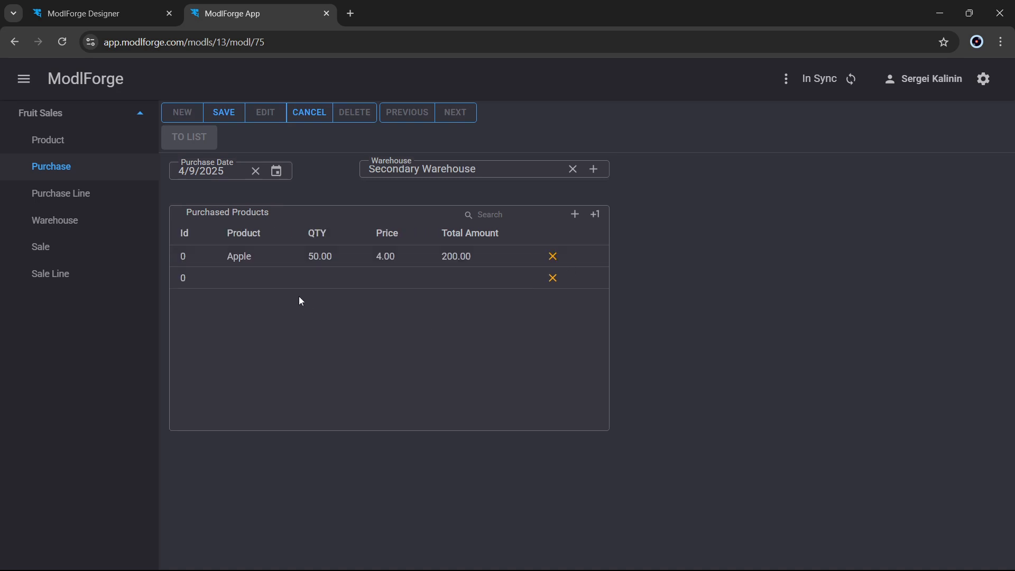
# Fill the second purchase line with Cherry, QTY 60 and price 7, and save the purchase.
pyautogui.click(241, 279)
pyautogui.click(386, 283)
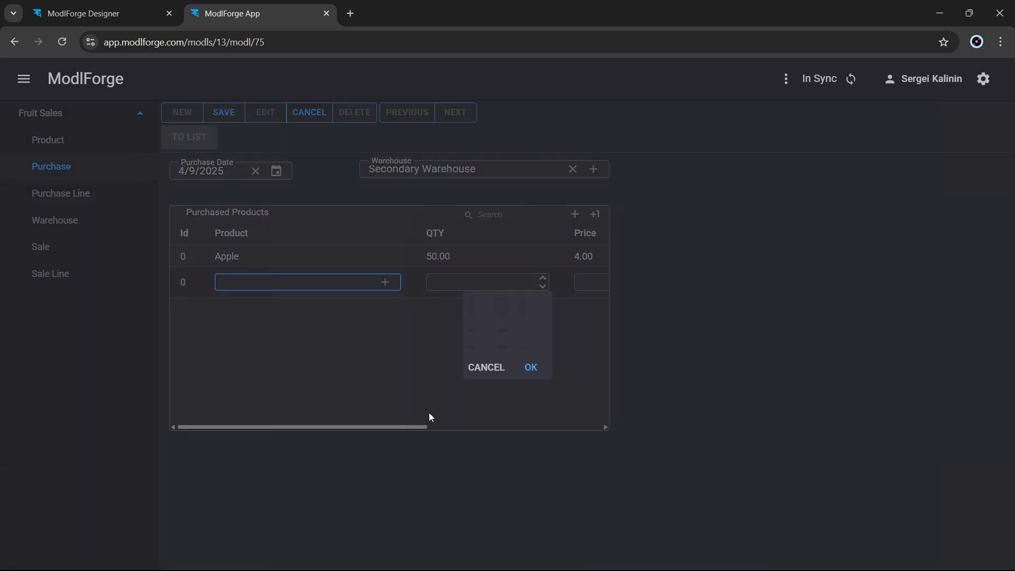
pyautogui.doubleClick(476, 353)
pyautogui.click(478, 287)
pyautogui.write('60')
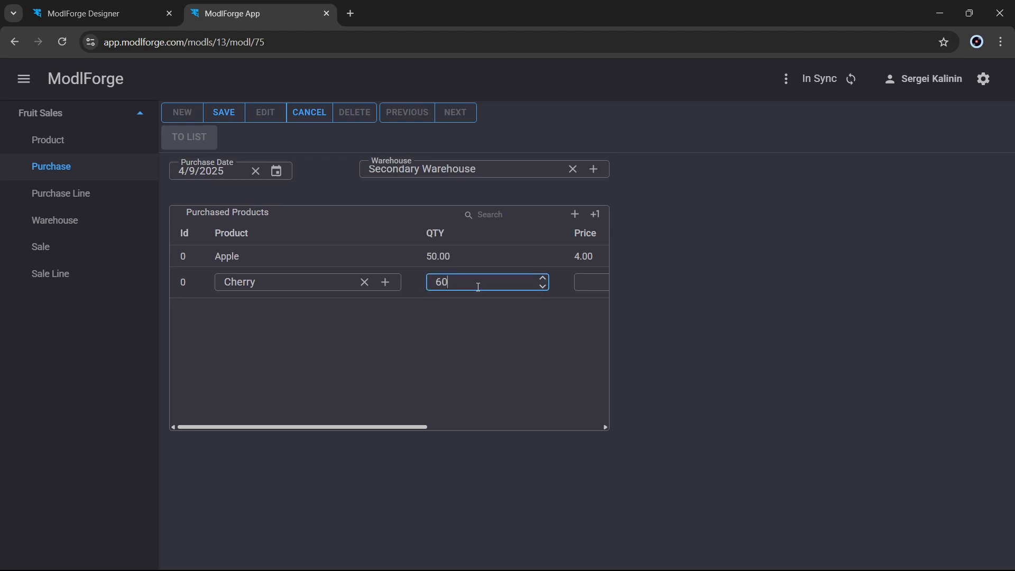
pyautogui.hscroll(5, 531, 327)
pyautogui.doubleClick(385, 278)
pyautogui.doubleClick(386, 278)
pyautogui.tripleClick(386, 278)
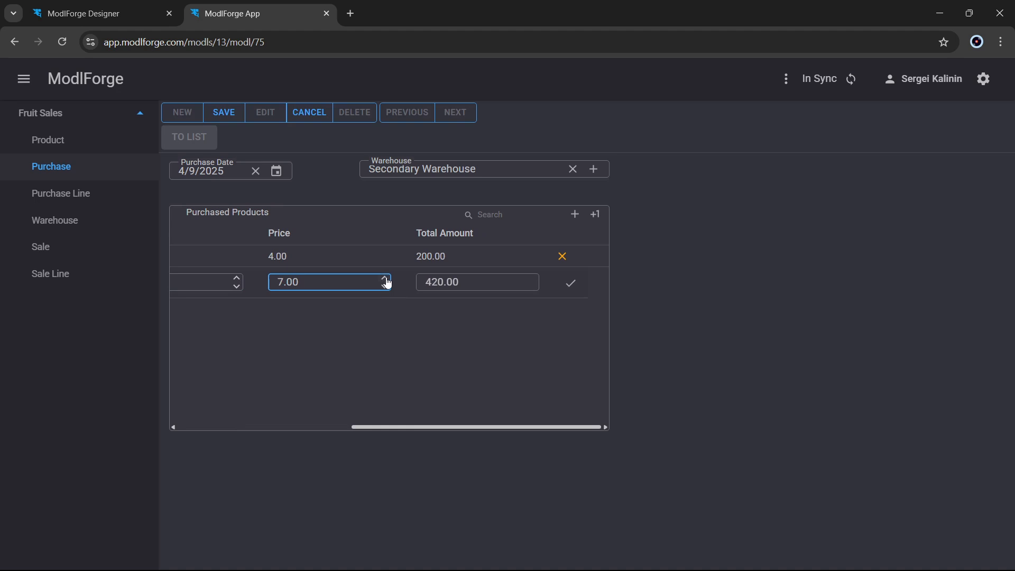
pyautogui.click(572, 286)
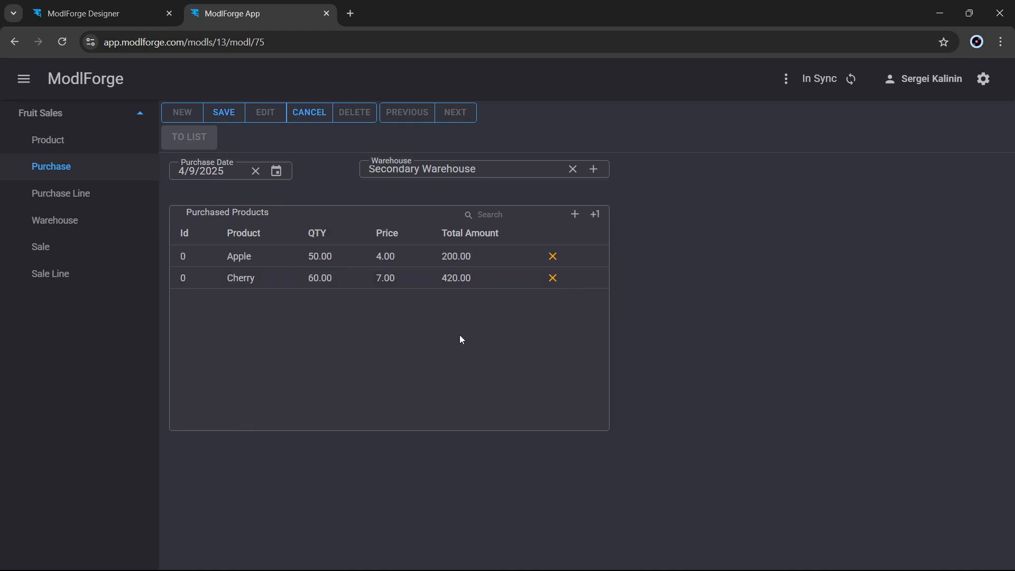
pyautogui.click(231, 116)
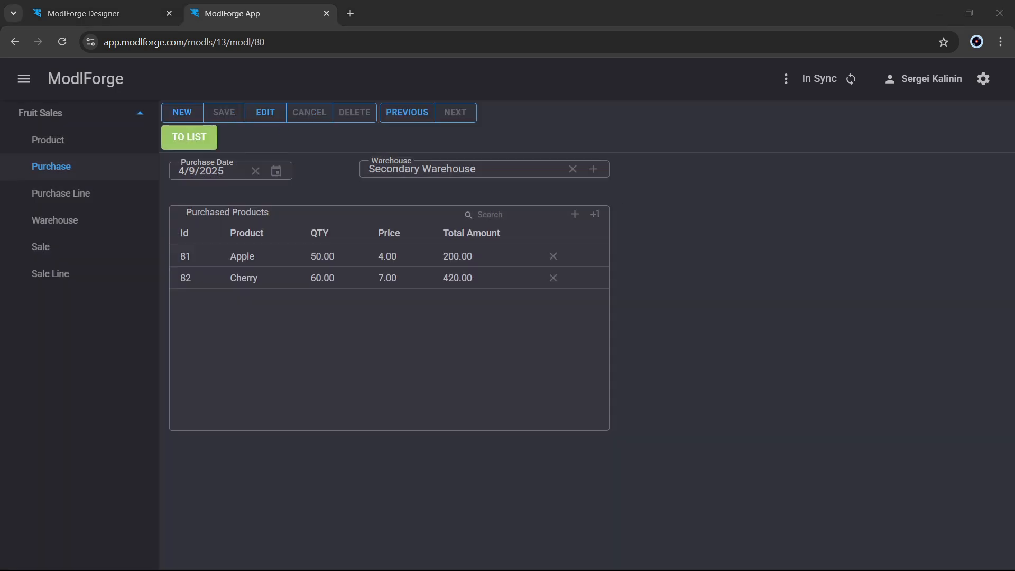
# Examine the In Stock breakdown per warehouse for Apple and Cherry in the Product list.
pyautogui.click(57, 143)
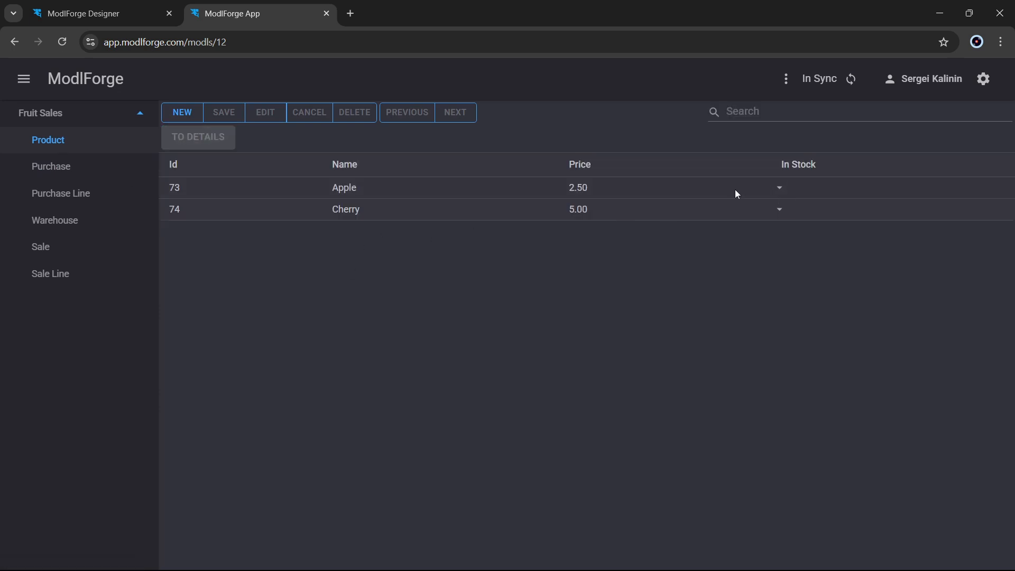
pyautogui.click(780, 189)
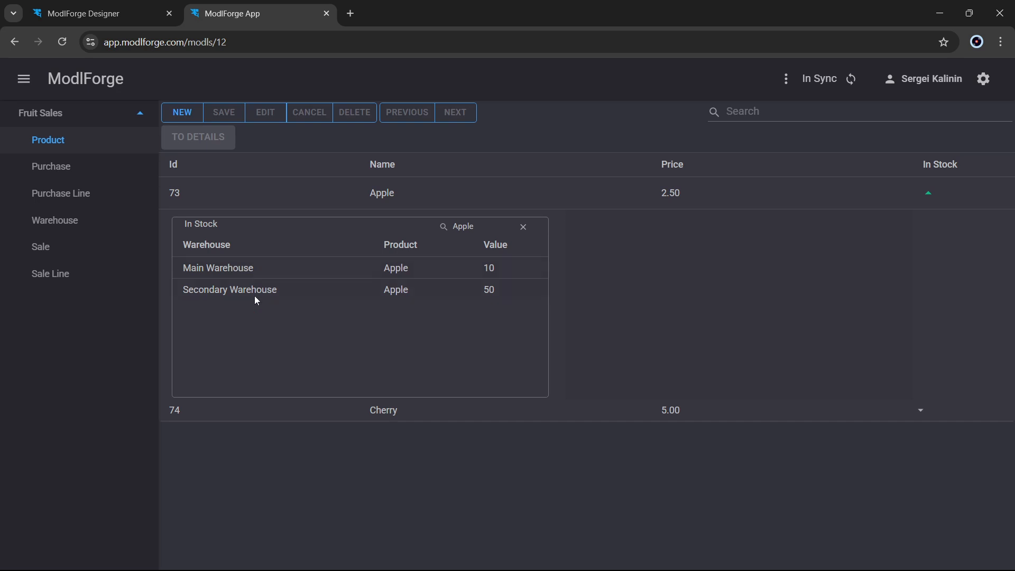
pyautogui.click(921, 412)
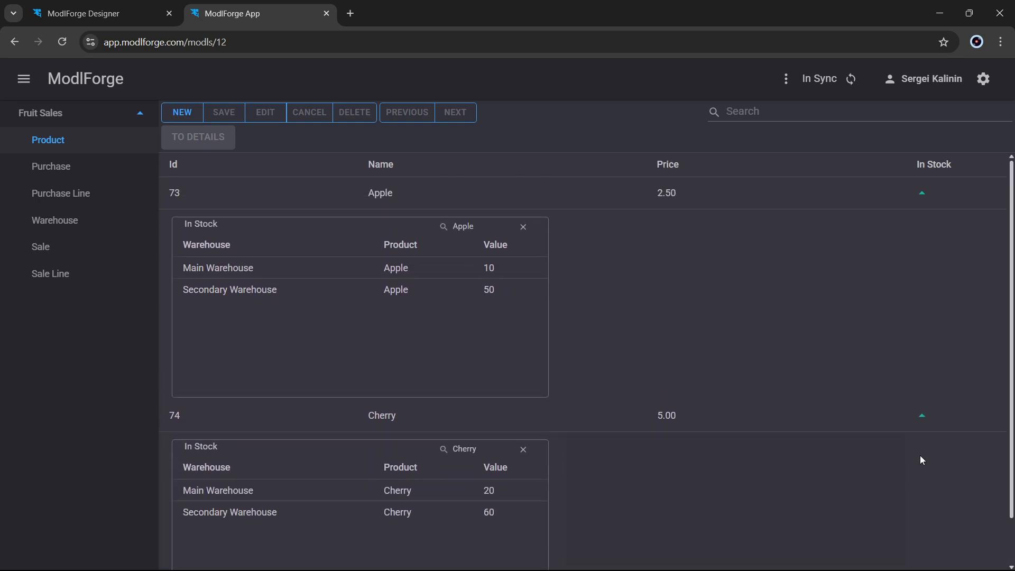
pyautogui.click(922, 417)
pyautogui.click(923, 194)
# Review the In Stock tables in the Apple and Cherry product details, clearing the product search filter on Cherry.
pyautogui.click(267, 187)
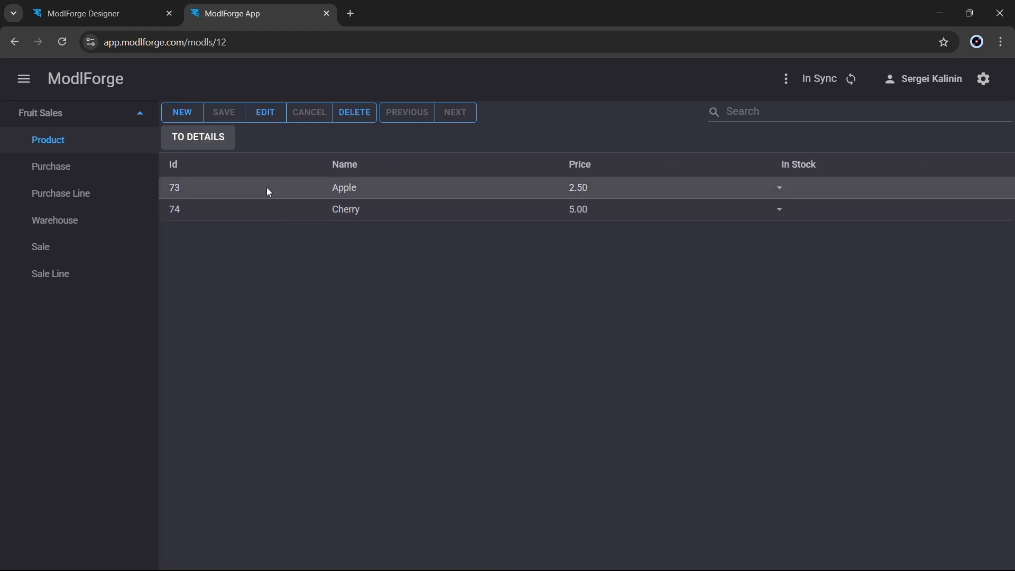
pyautogui.click(213, 140)
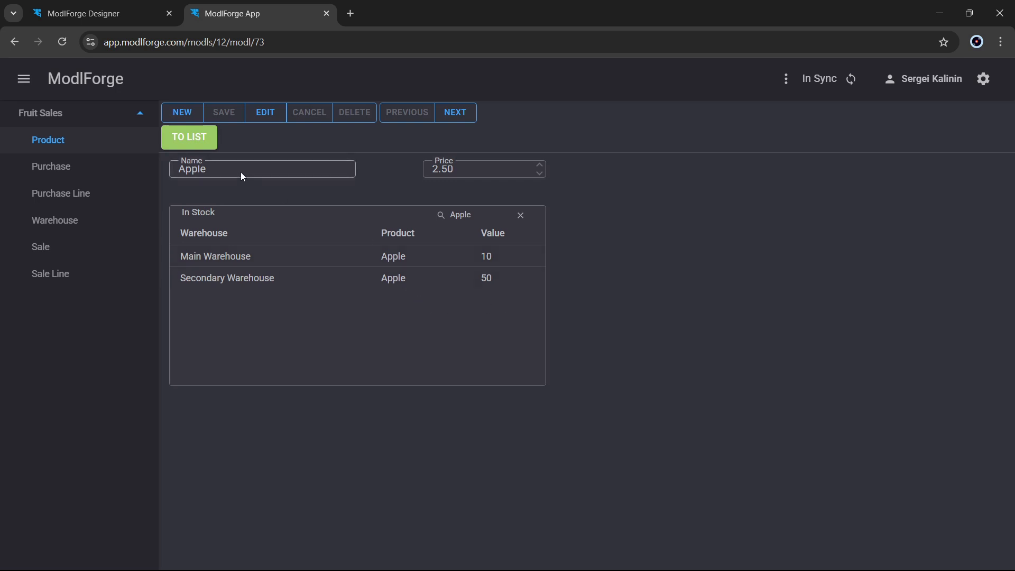
pyautogui.click(464, 121)
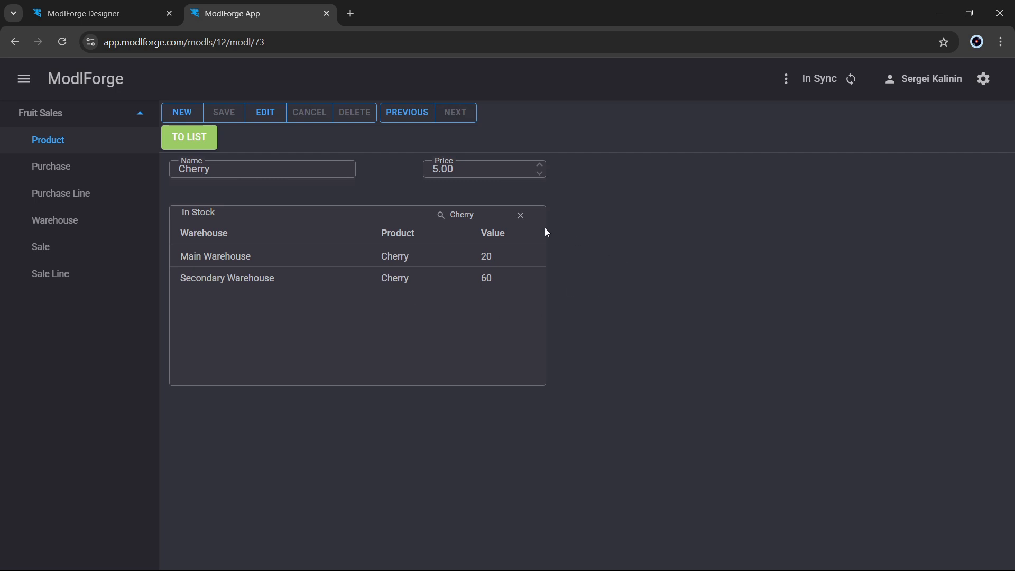
pyautogui.click(521, 216)
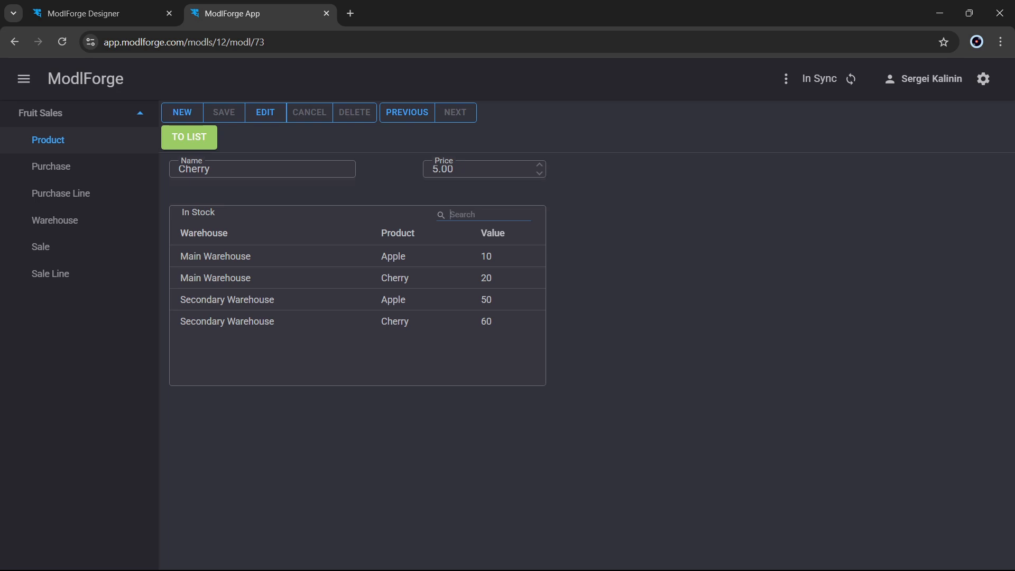
# Create a new sale dated 4/9/2025 and add an empty inline Sold Products line.
pyautogui.click(53, 249)
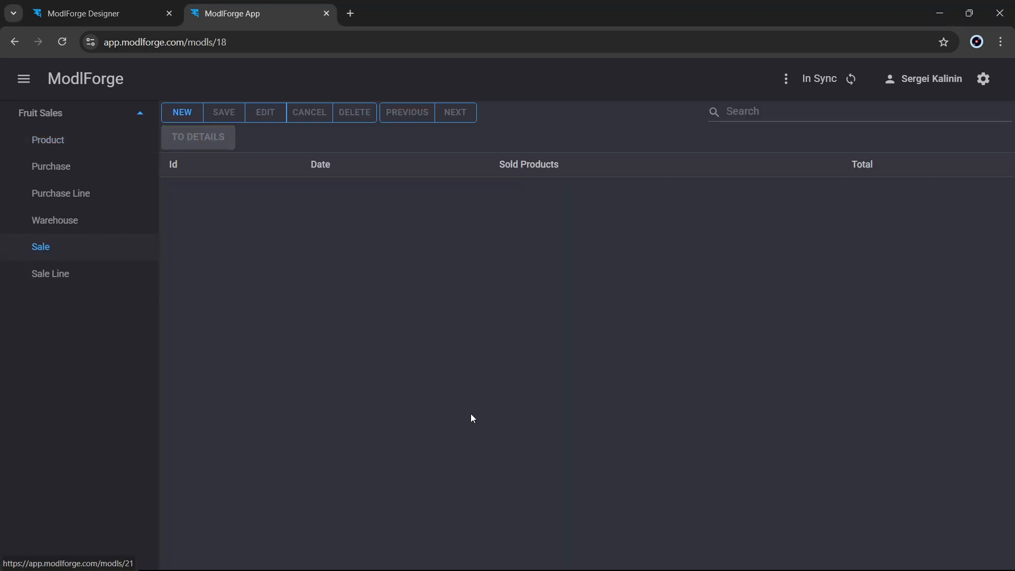
pyautogui.click(186, 115)
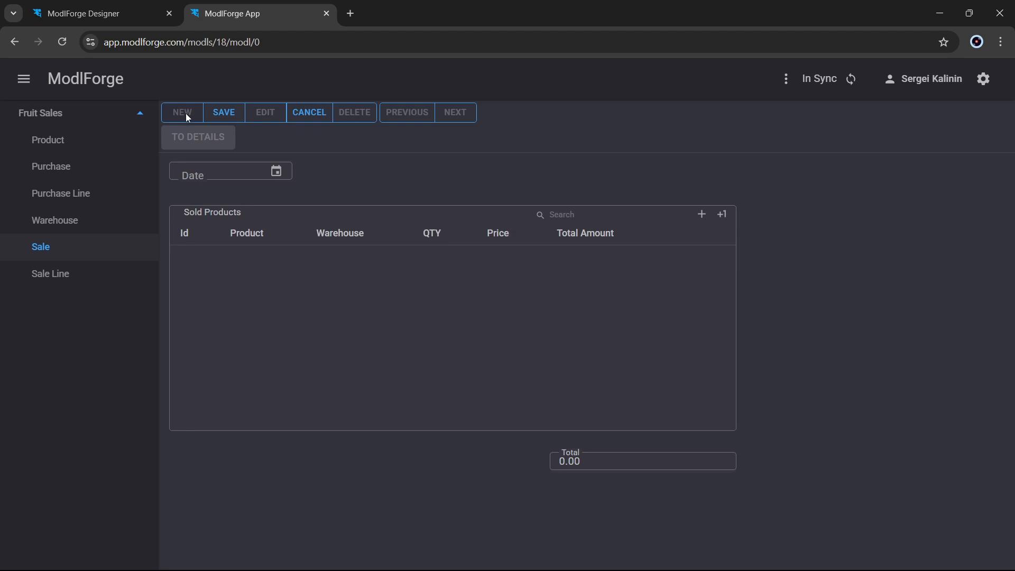
pyautogui.click(276, 172)
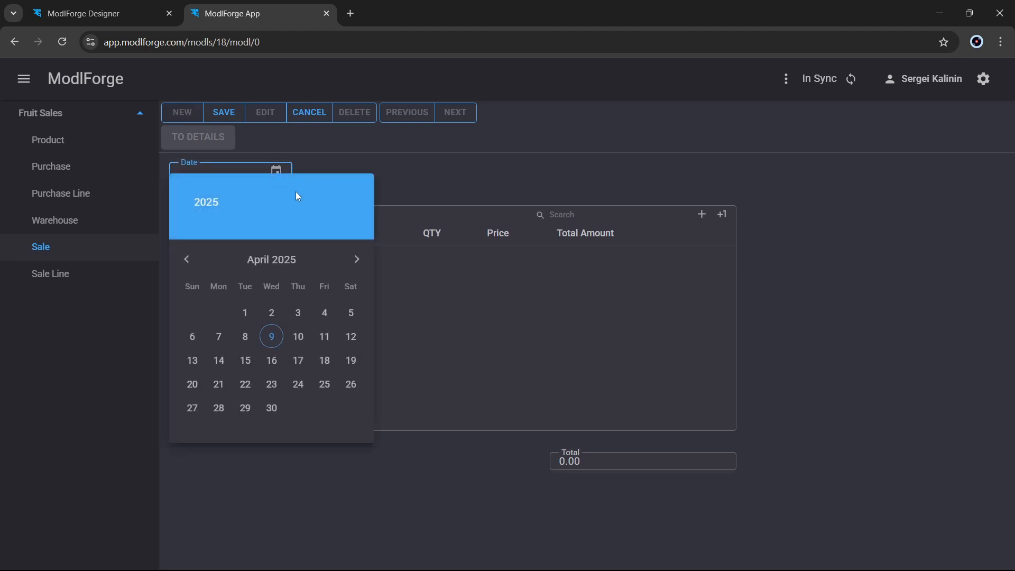
pyautogui.click(272, 336)
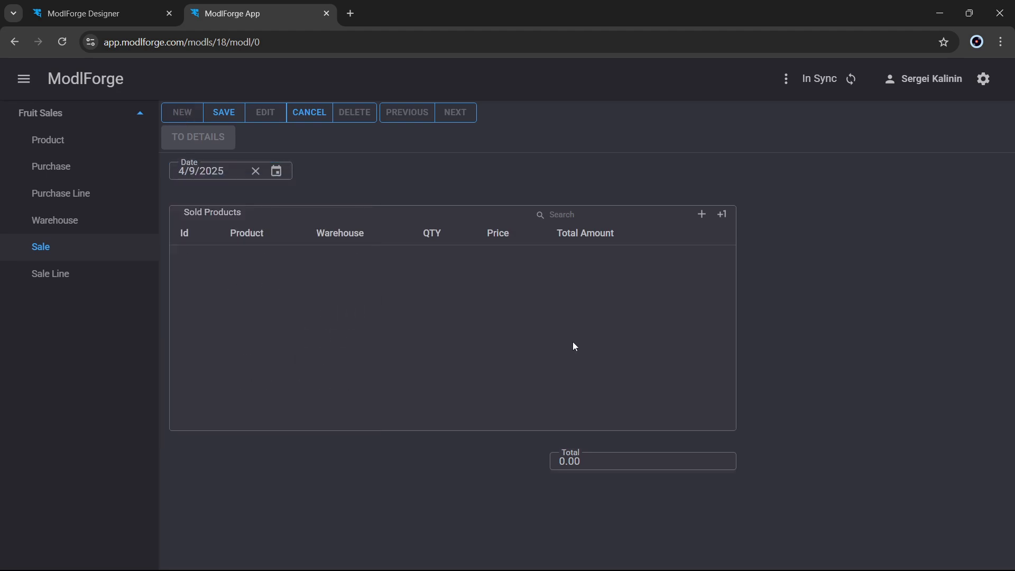
pyautogui.click(723, 215)
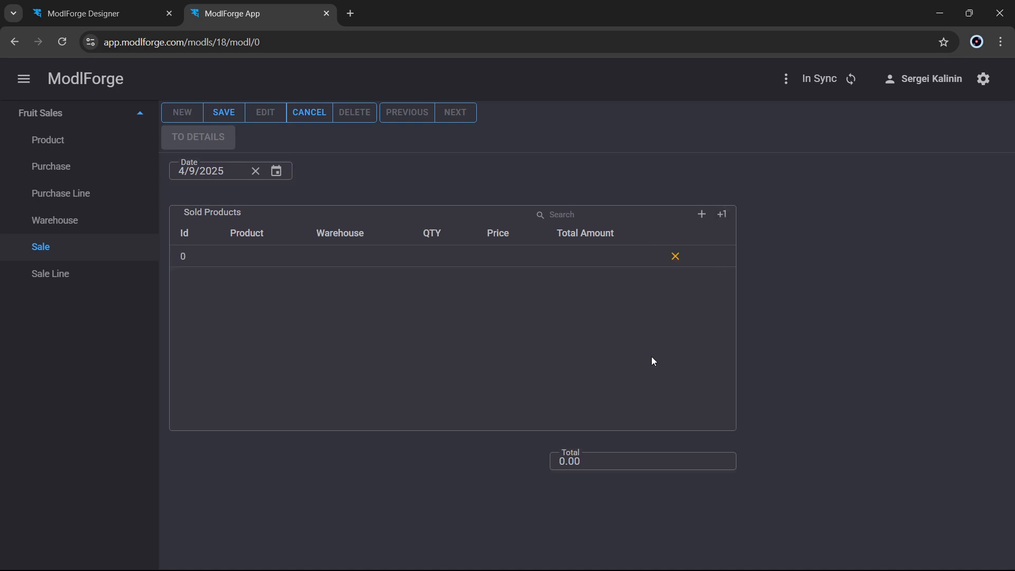
# Check Apple's stock per warehouse in the product picker, and set the sold line to Apple from Main Warehouse.
pyautogui.click(244, 256)
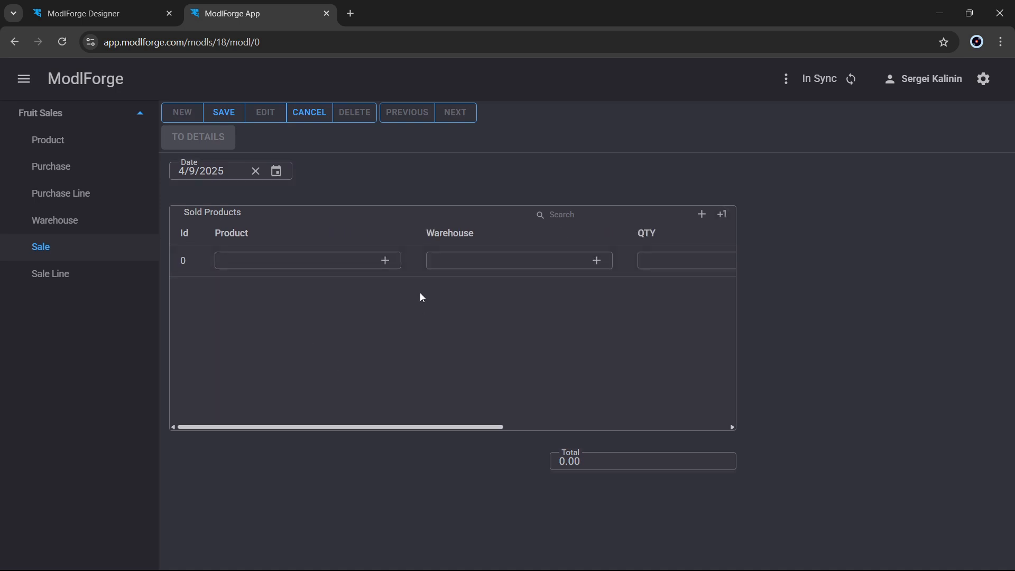
pyautogui.click(385, 261)
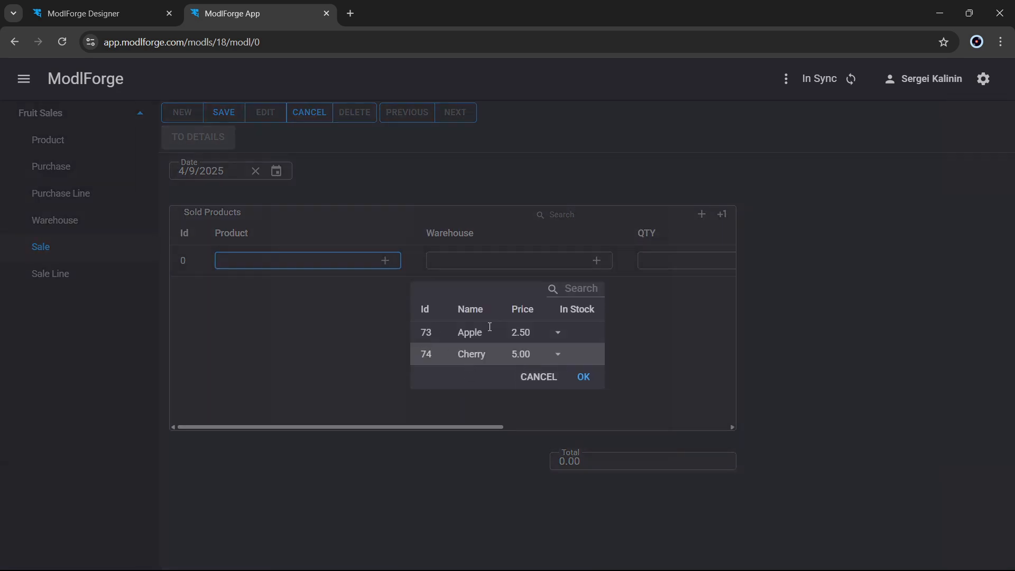
pyautogui.click(559, 334)
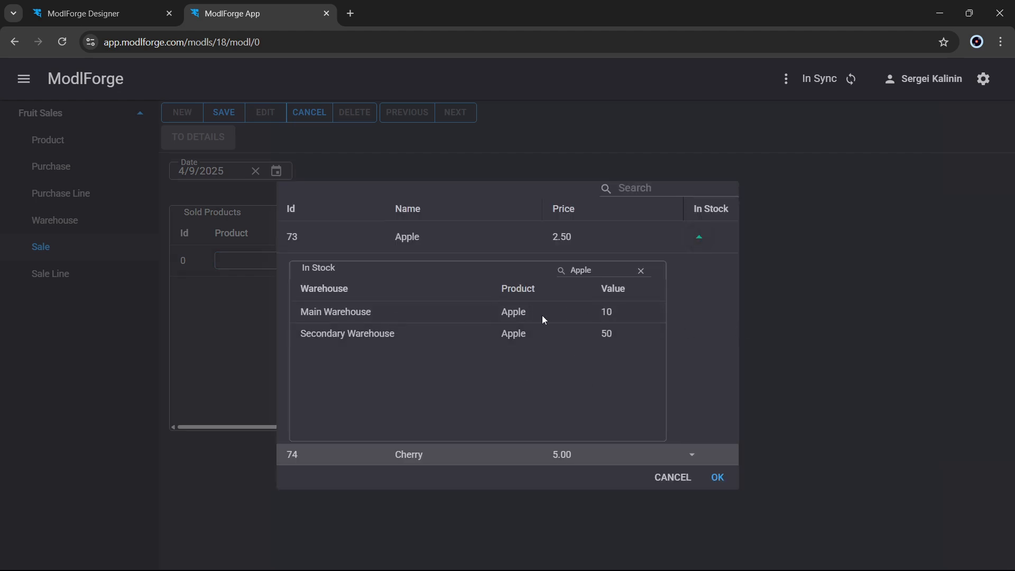
pyautogui.click(705, 239)
pyautogui.click(471, 333)
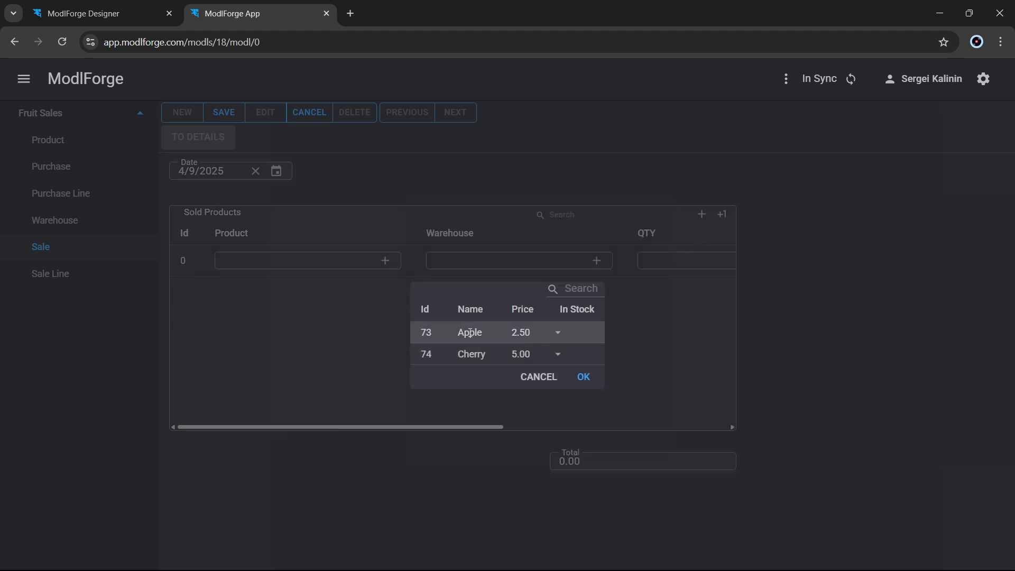
pyautogui.click(583, 376)
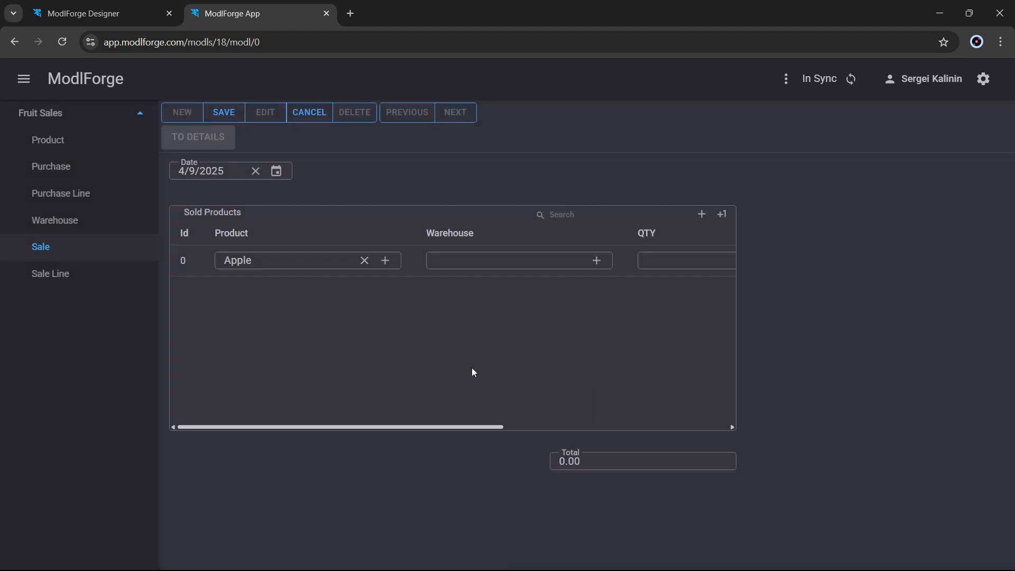
pyautogui.click(598, 262)
pyautogui.click(485, 334)
pyautogui.click(622, 376)
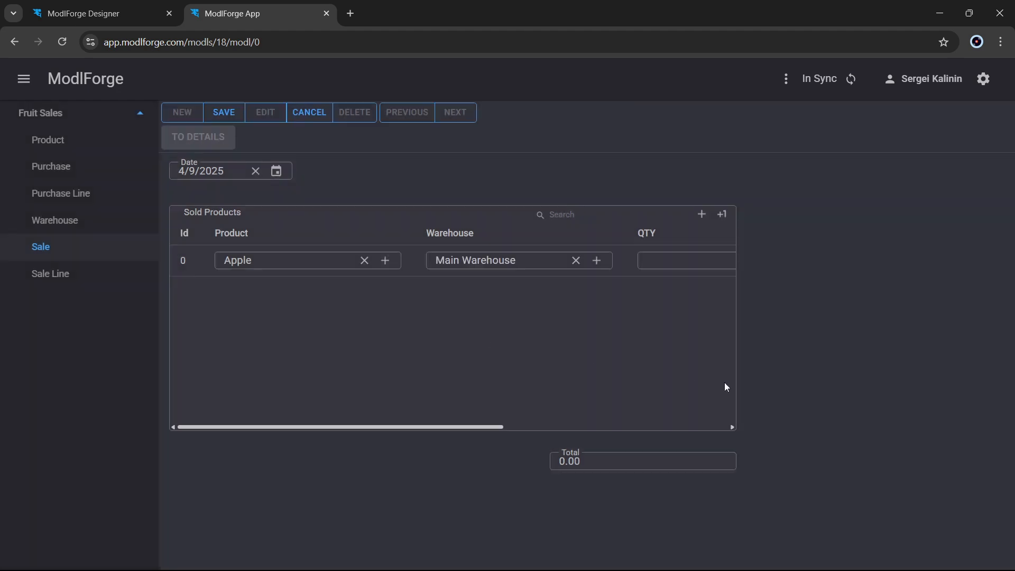
# Set the Apple sale line's QTY to 10 and price to 5, and confirm the line.
pyautogui.hscroll(6, 661, 332)
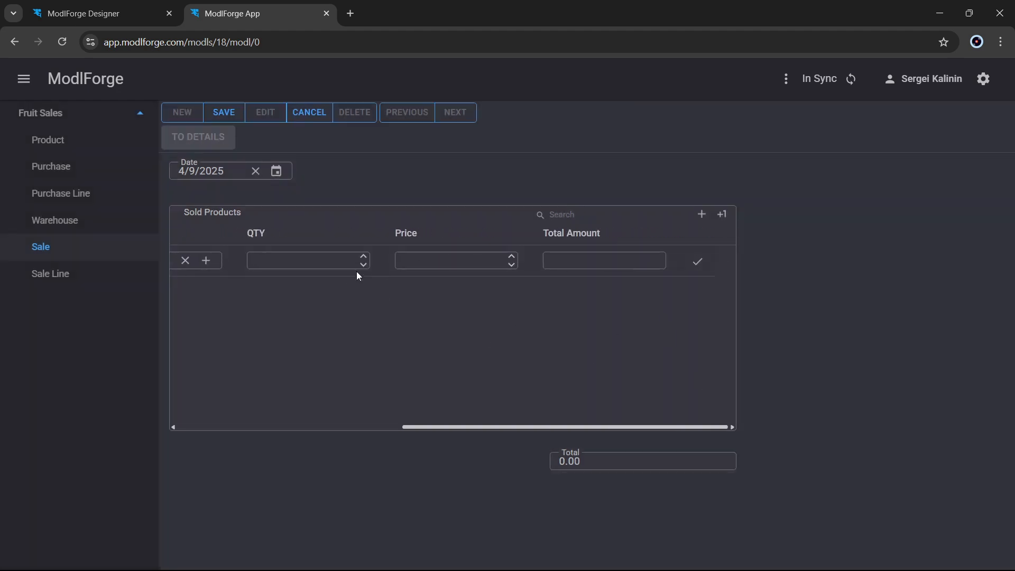
pyautogui.click(364, 257)
pyautogui.click(364, 257)
pyautogui.click(364, 256)
pyautogui.click(512, 256)
pyautogui.click(512, 256)
pyautogui.click(512, 257)
pyautogui.click(512, 257)
pyautogui.click(512, 257)
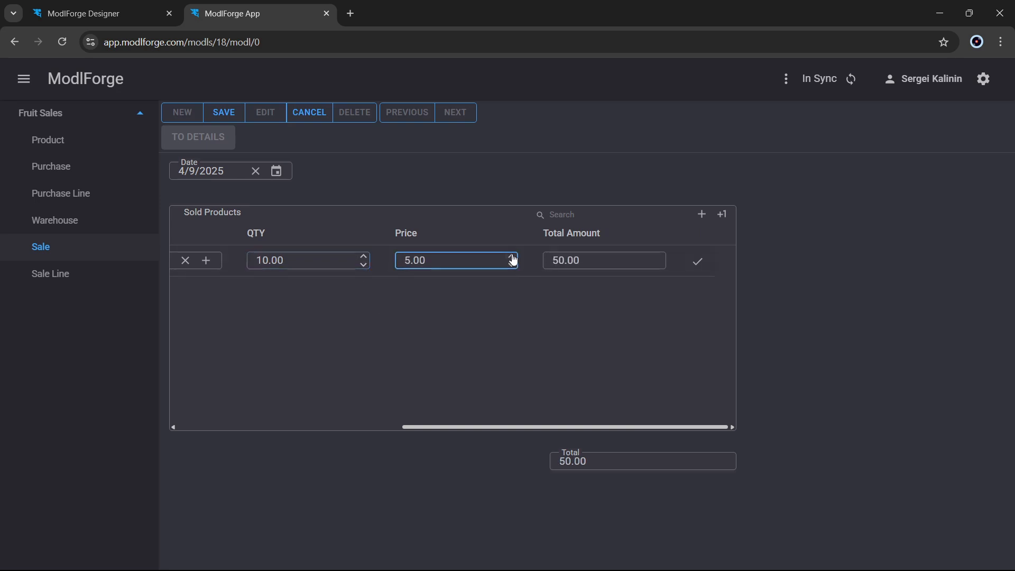
pyautogui.click(697, 263)
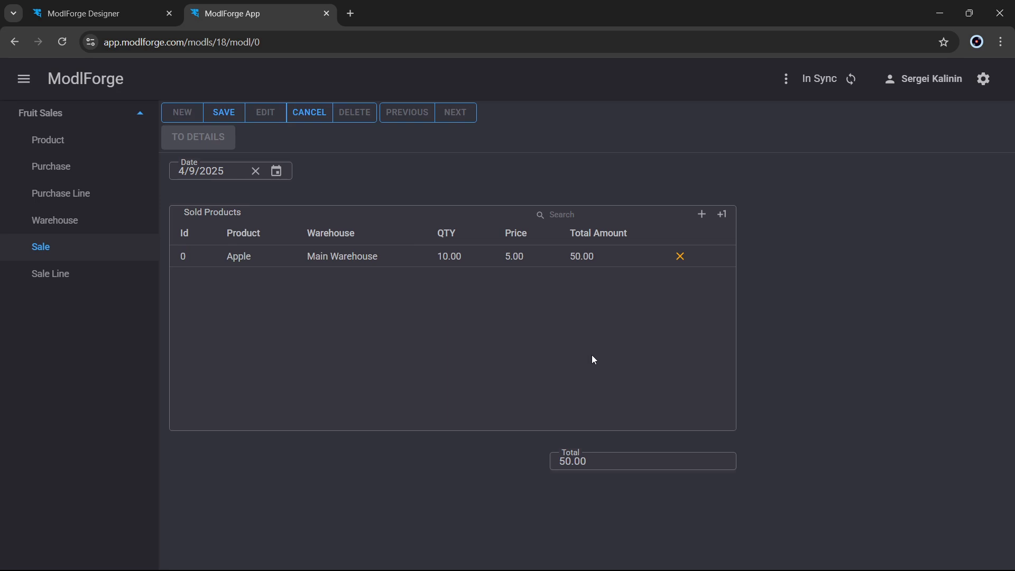
# Add a second sale line through the entry form for Cherry from Secondary Warehouse, checking Cherry's stock per warehouse.
pyautogui.click(703, 216)
pyautogui.click(296, 133)
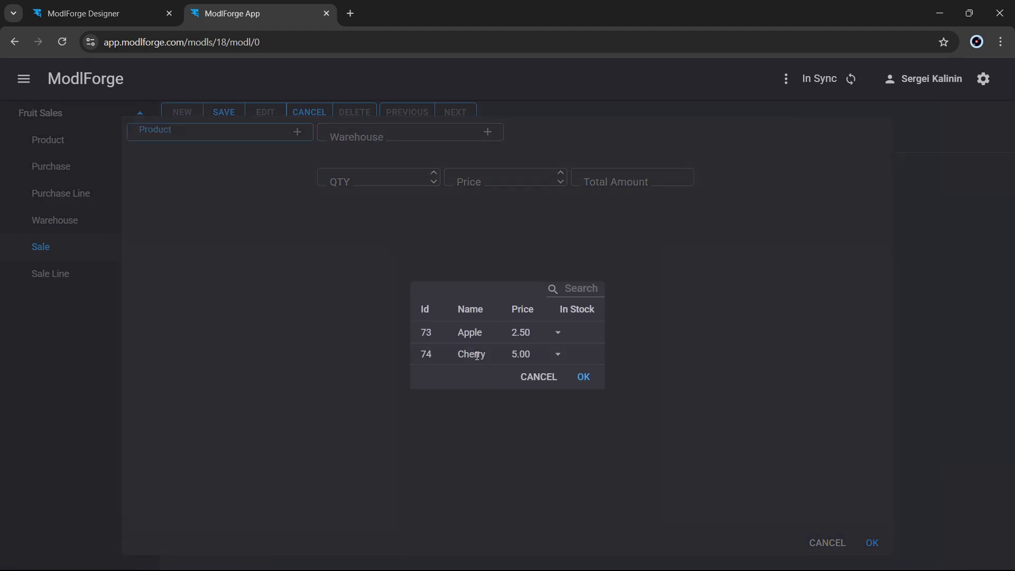
pyautogui.click(558, 354)
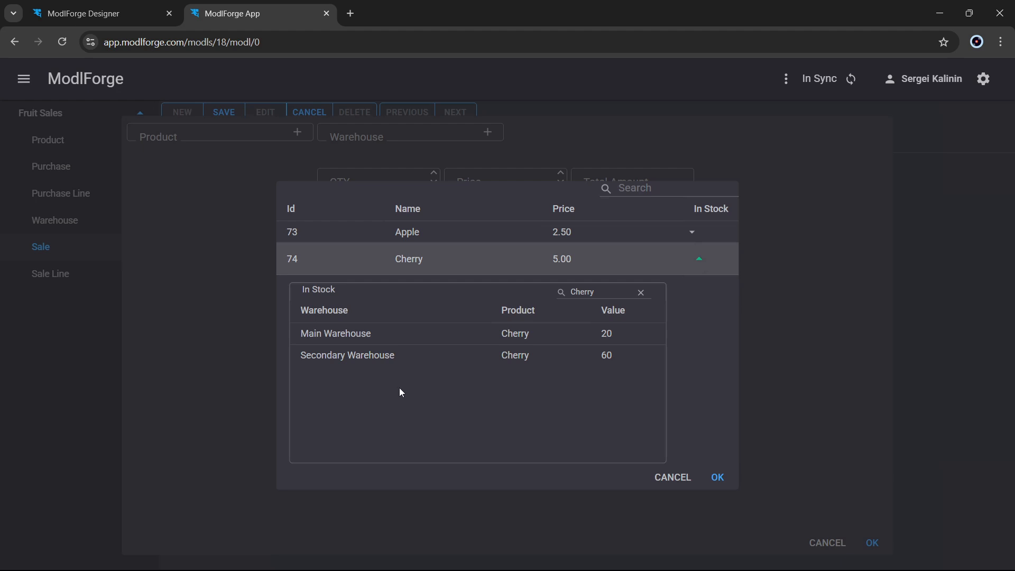
pyautogui.click(699, 260)
pyautogui.doubleClick(469, 354)
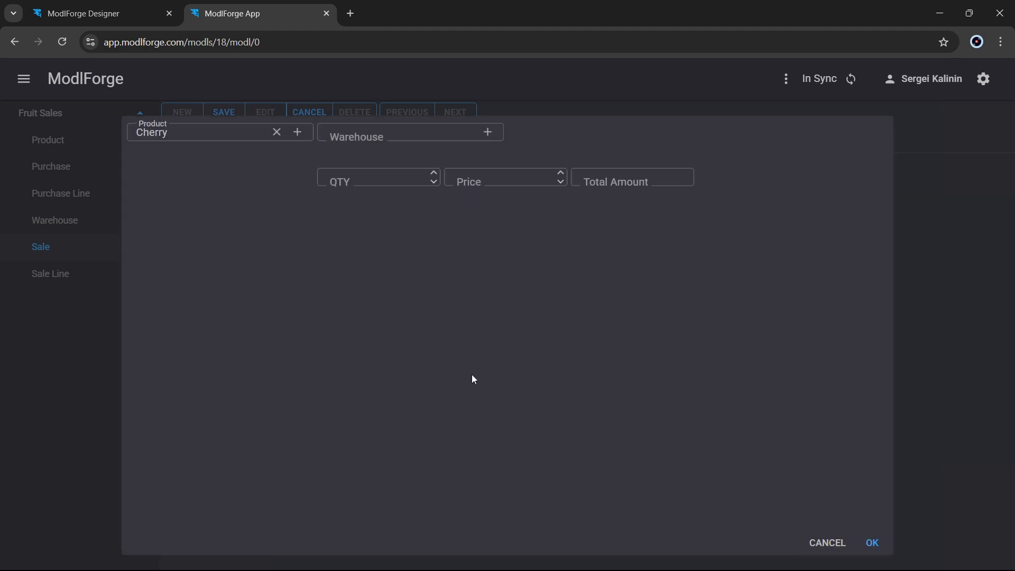
pyautogui.click(488, 132)
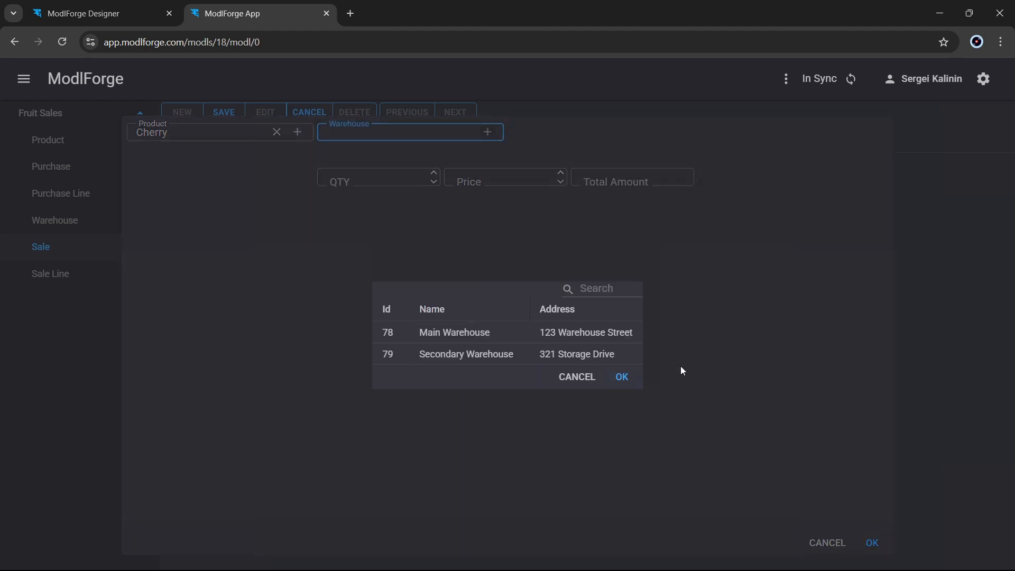
pyautogui.doubleClick(501, 354)
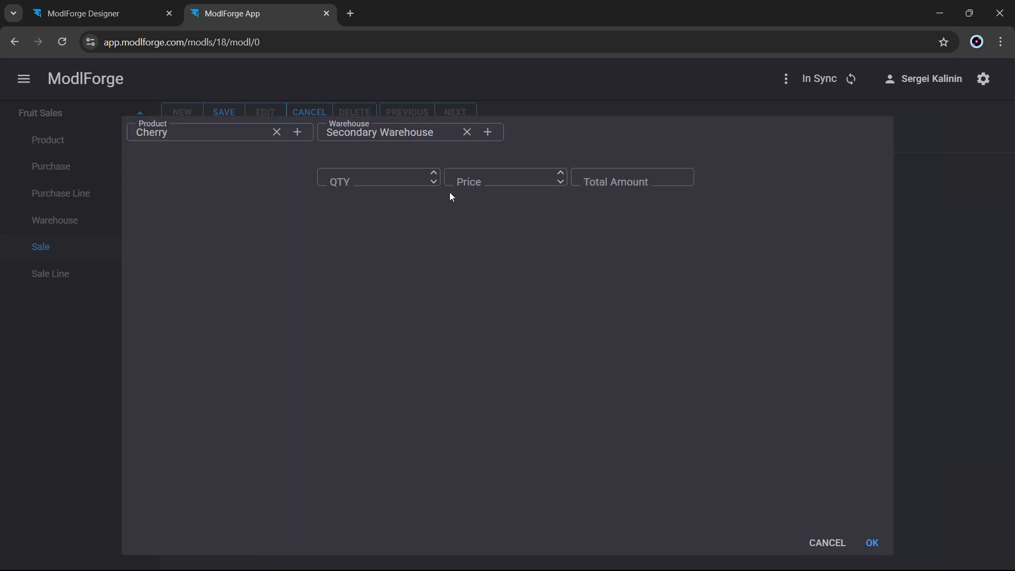
# Set the Cherry line's QTY to 10 and price to 10, confirm it and save the sale.
pyautogui.click(435, 174)
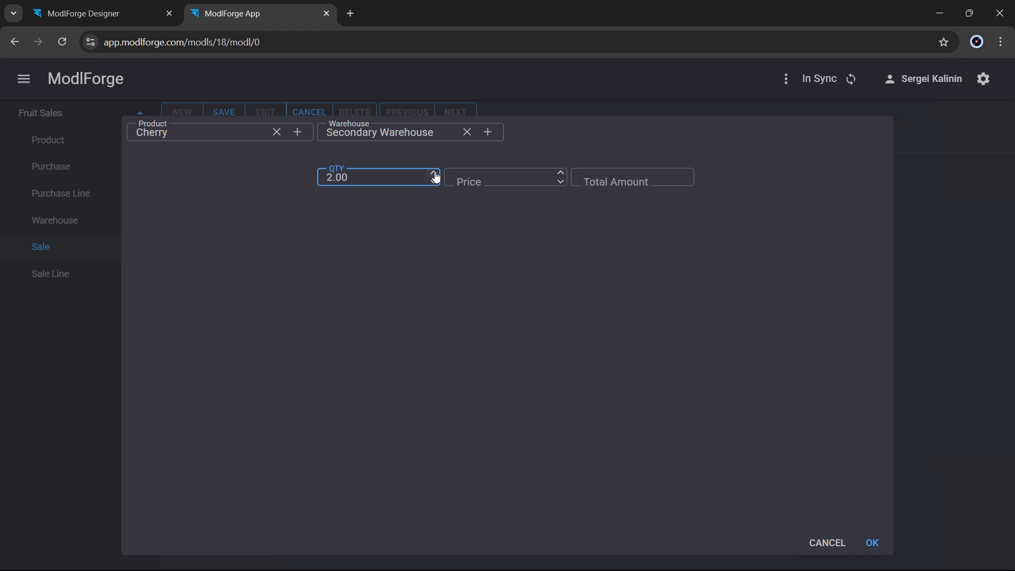
pyautogui.click(435, 174)
pyautogui.tripleClick(560, 172)
pyautogui.tripleClick(560, 172)
pyautogui.click(560, 172)
pyautogui.tripleClick(560, 173)
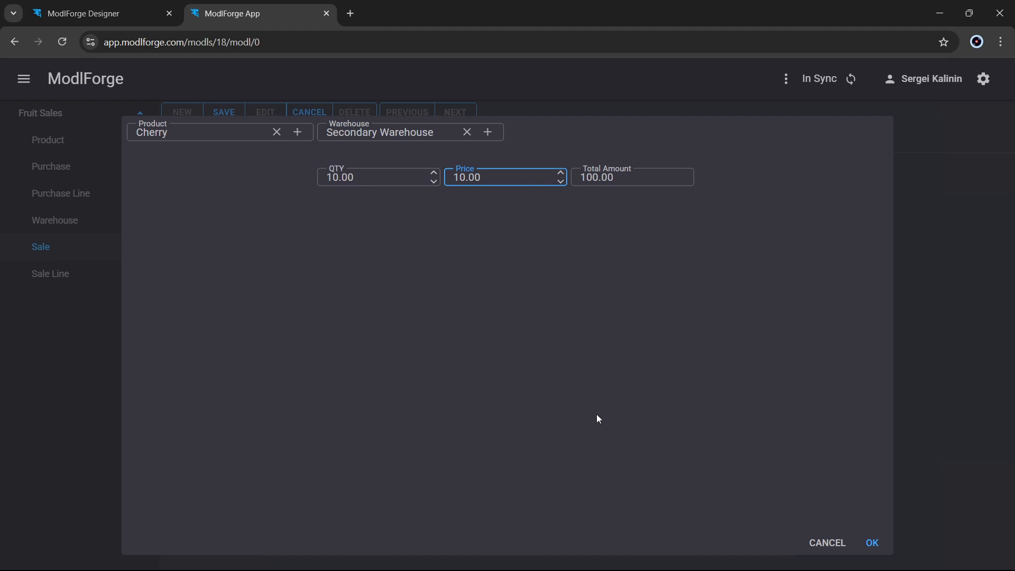
pyautogui.click(872, 543)
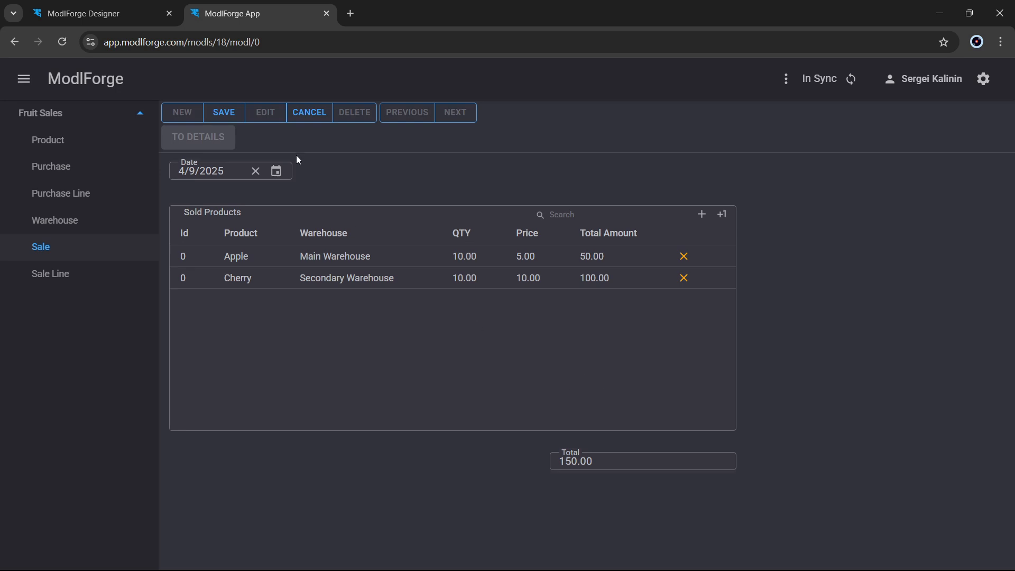
pyautogui.click(239, 118)
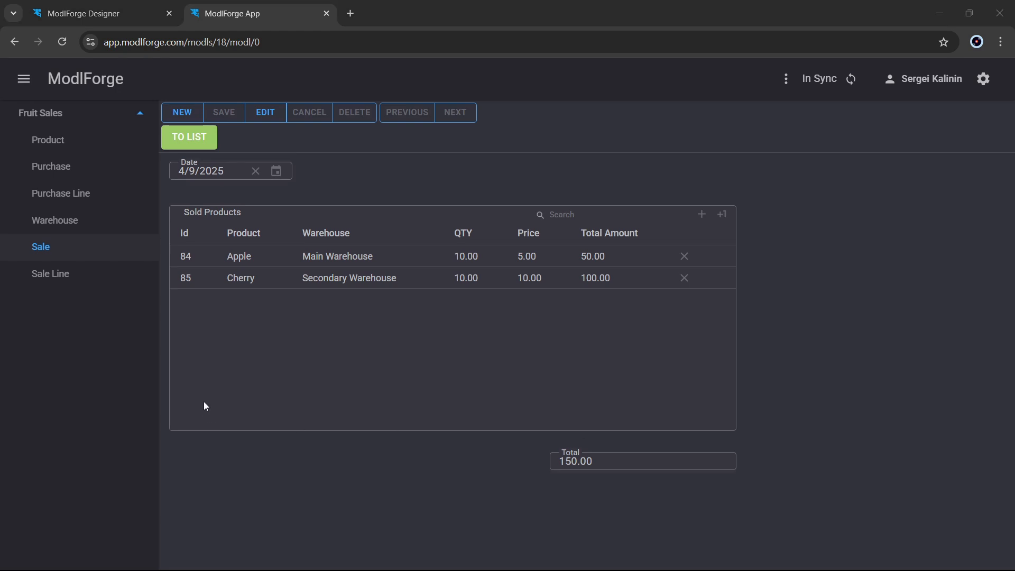
# Review the unfiltered In Stock table in the Apple product details, and return to the app's home page.
pyautogui.click(49, 140)
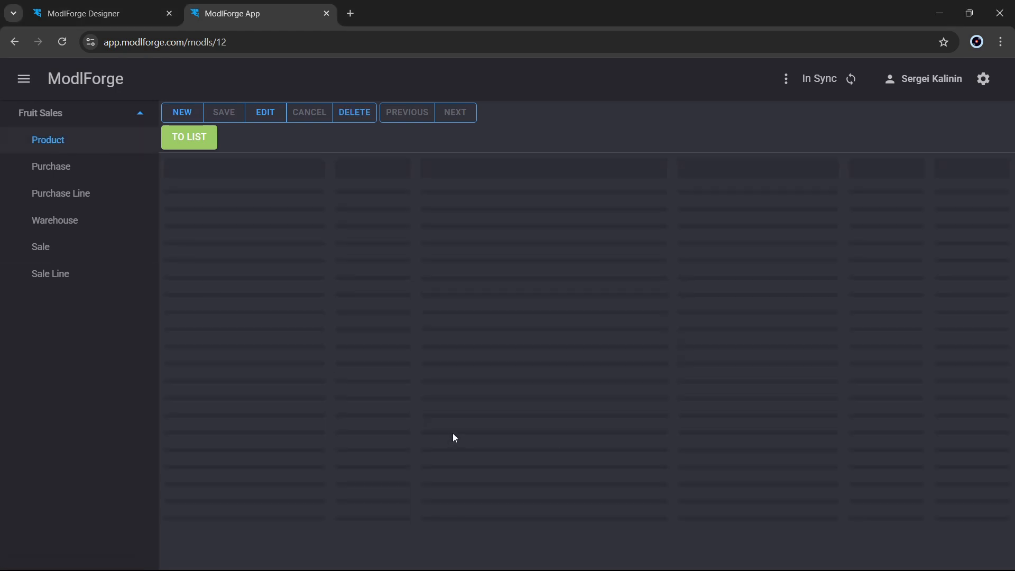
pyautogui.click(233, 186)
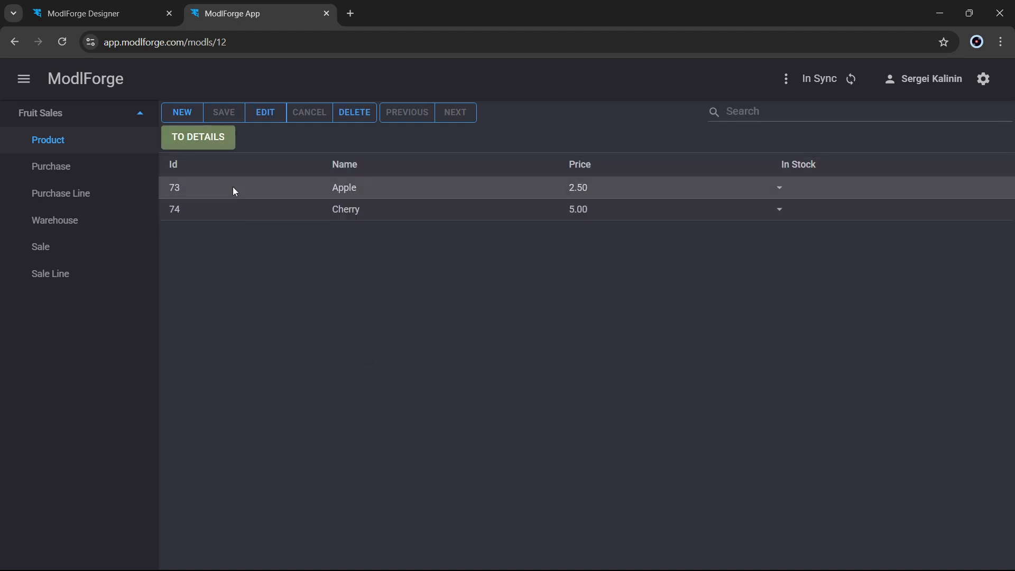
pyautogui.click(214, 139)
pyautogui.click(521, 215)
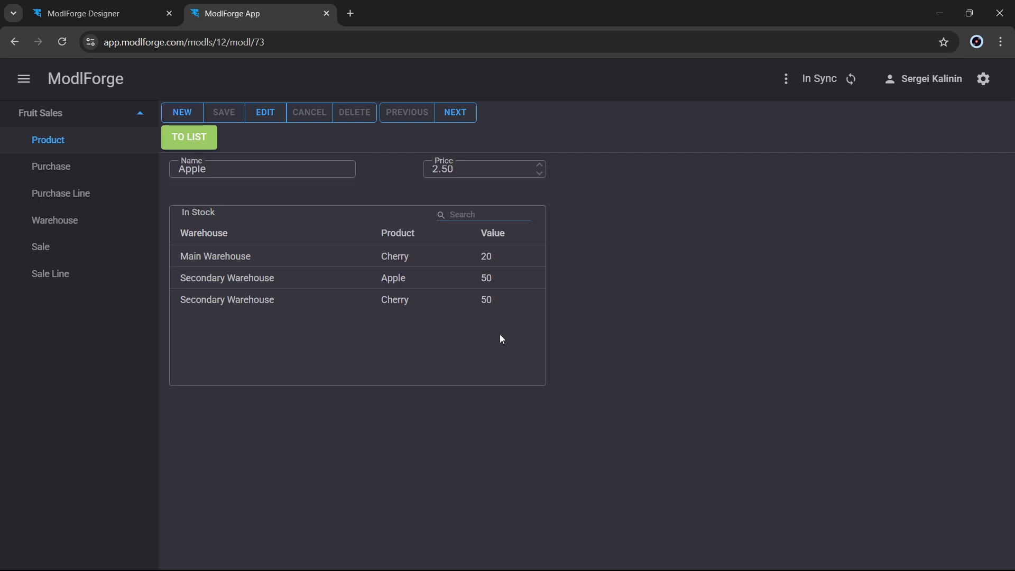
pyautogui.click(199, 138)
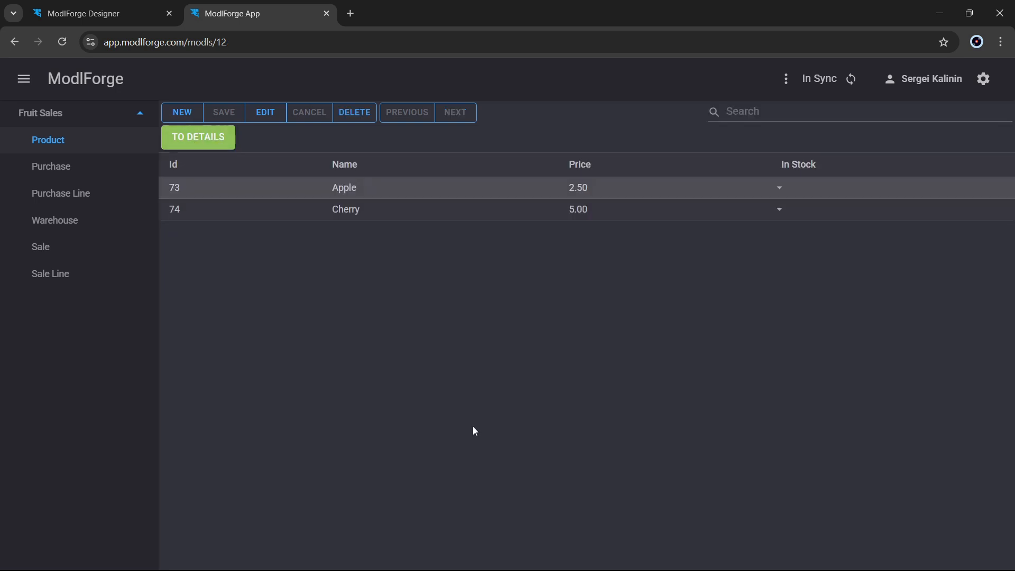
pyautogui.click(86, 83)
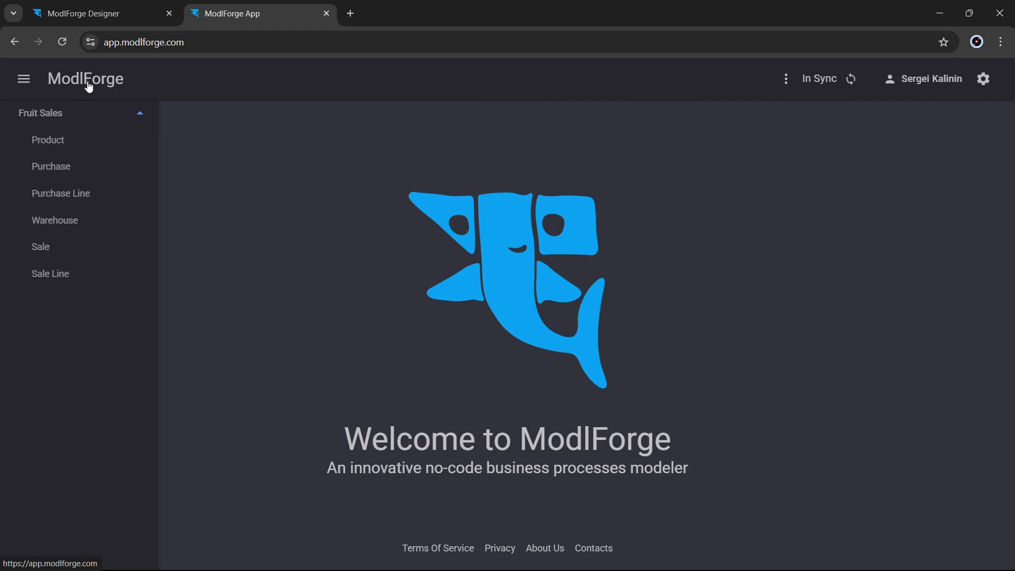
# In ModlForge Designer, add a Formula captioned Profit Generated beside In Stock on the Product blueprint, height 8 and width 5.
pyautogui.click(116, 14)
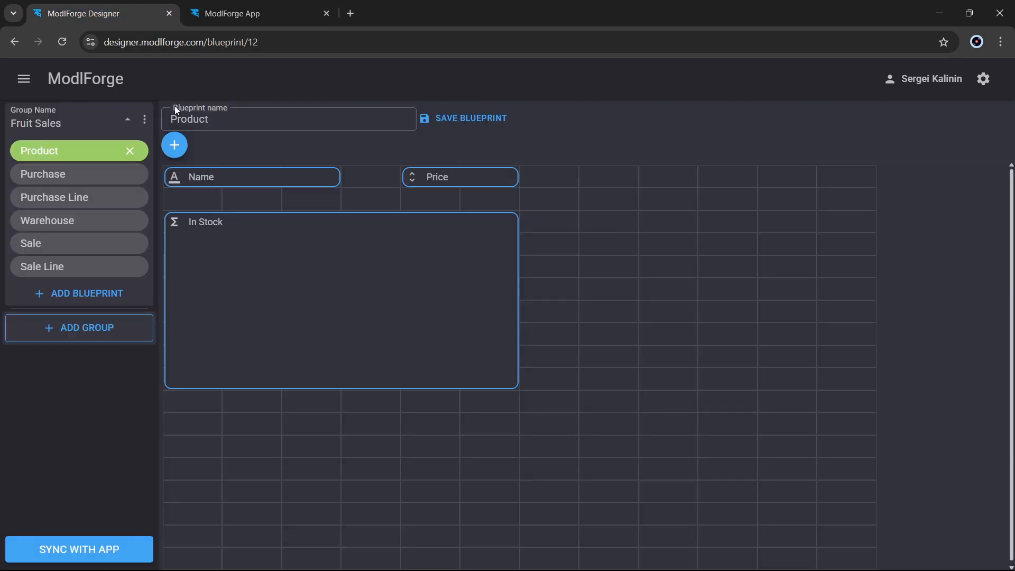
pyautogui.click(174, 145)
pyautogui.click(218, 293)
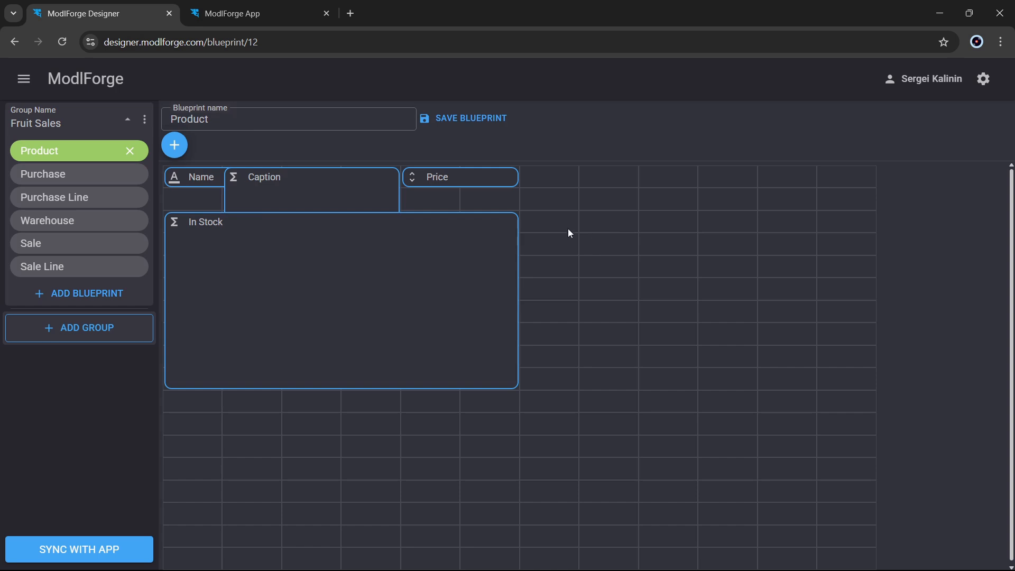
pyautogui.moveTo(277, 175); pyautogui.dragTo(575, 228)
pyautogui.moveTo(696, 297); pyautogui.dragTo(790, 391)
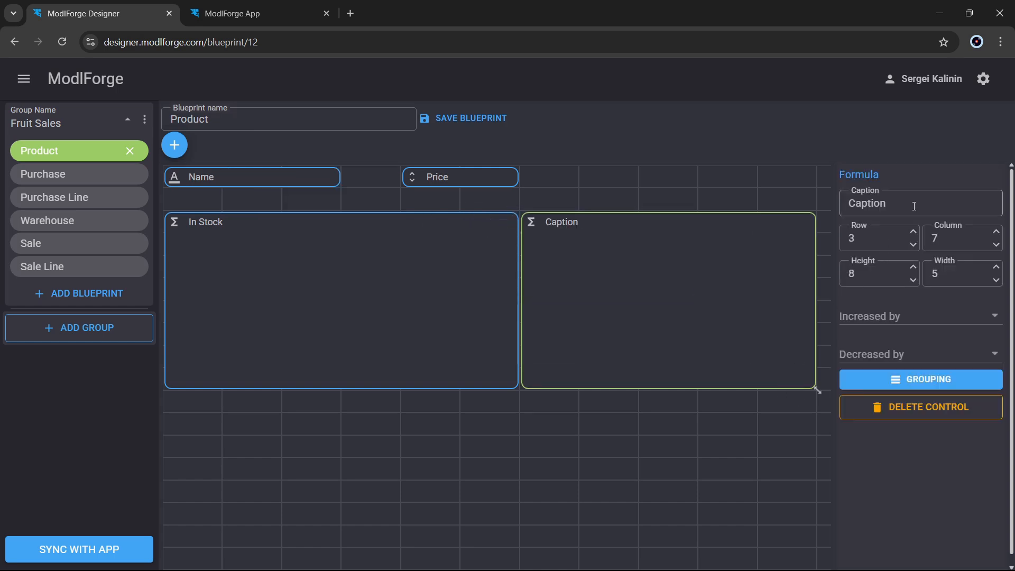
pyautogui.write('Profit Gen')
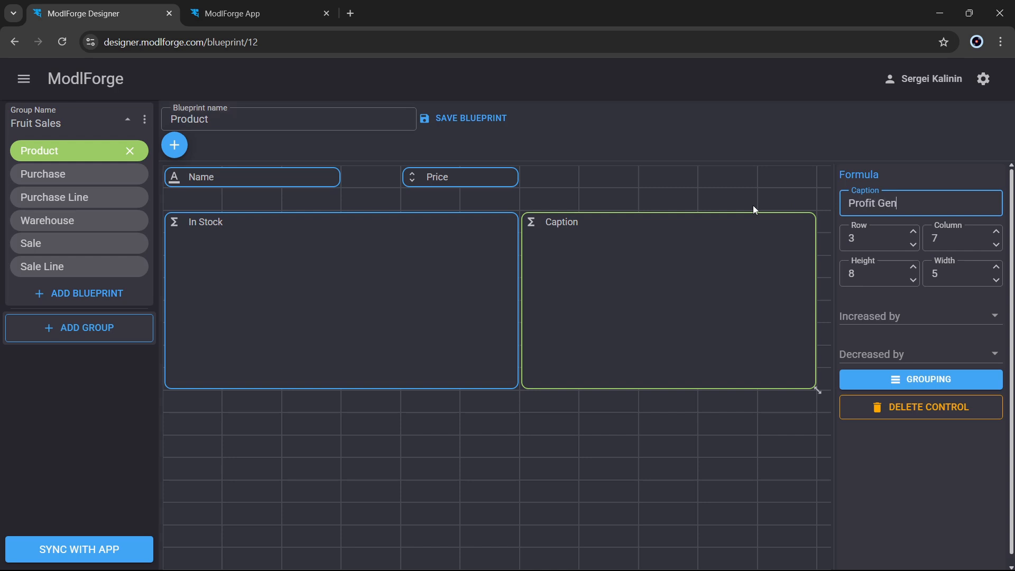
pyautogui.write('erated')
# Set the Profit Generated formula to be increased by Fruit Sales - Sale Line - Total Amount.
pyautogui.click(888, 323)
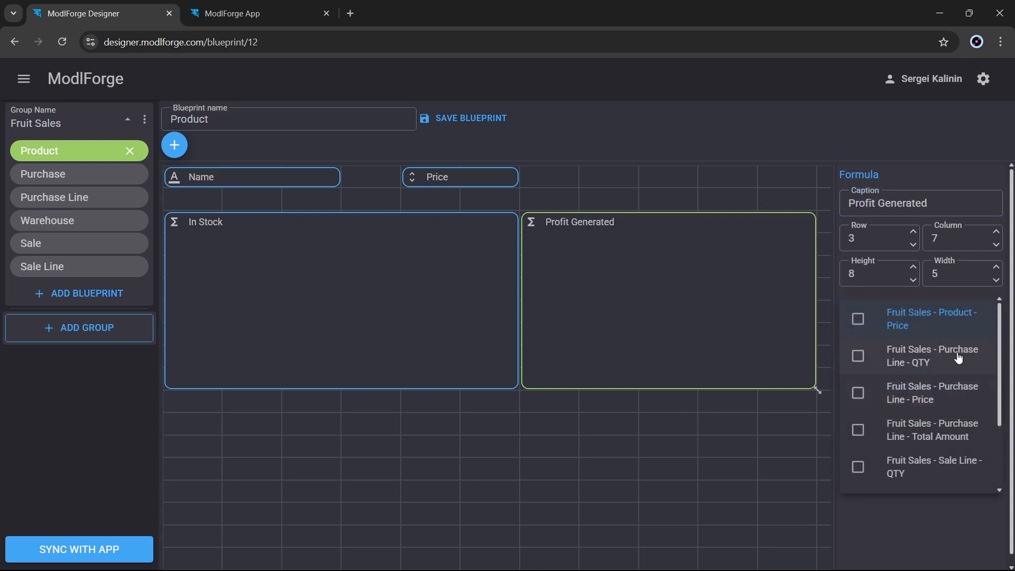
pyautogui.scroll(-1, 958, 360)
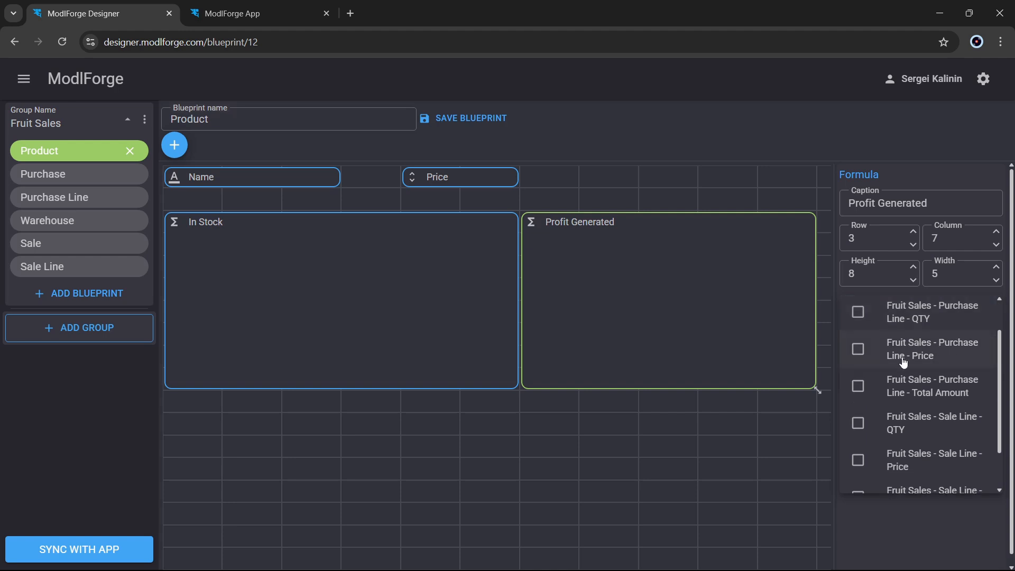
pyautogui.scroll(-1, 903, 365)
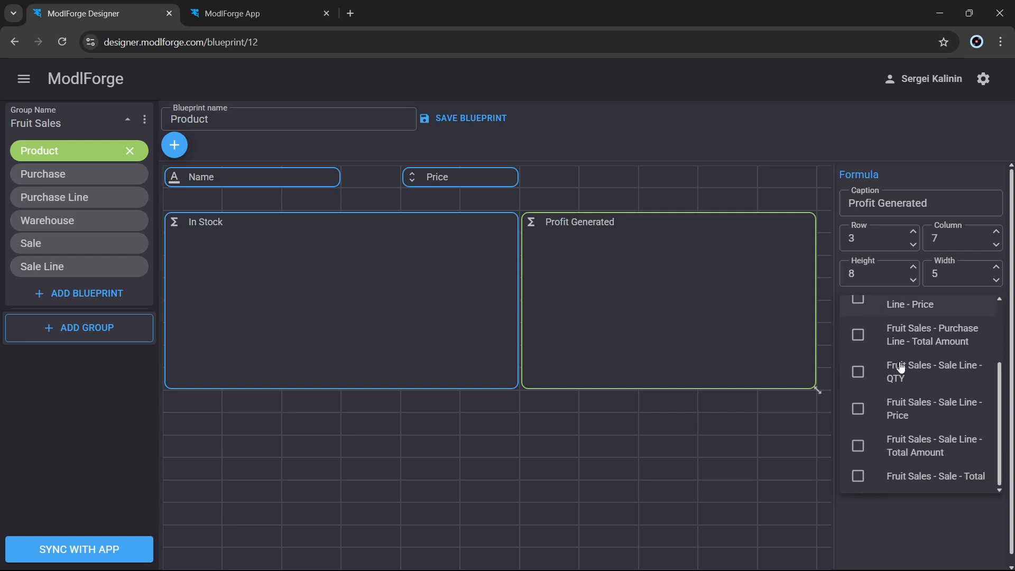
pyautogui.click(909, 454)
pyautogui.click(761, 450)
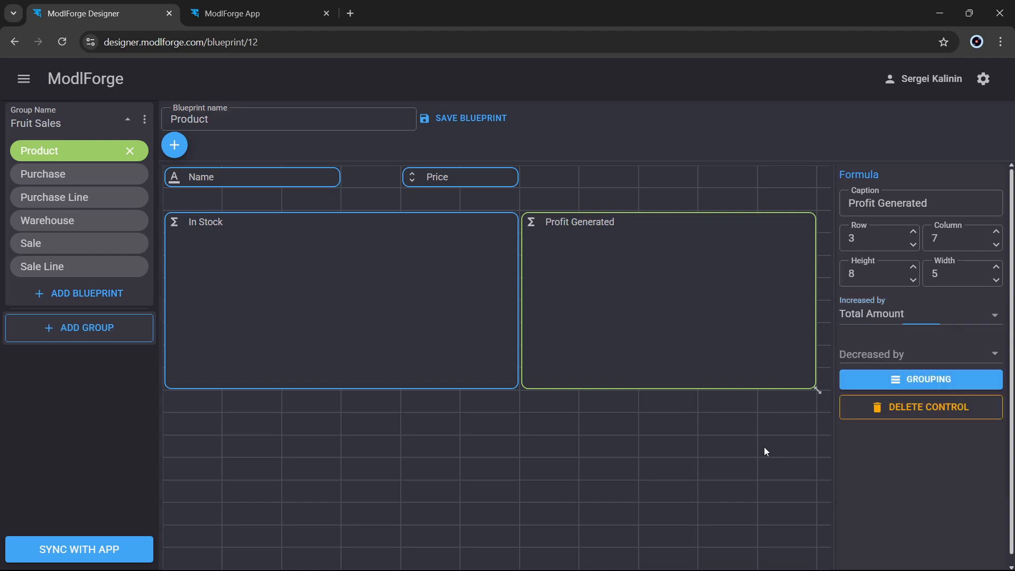
# Set the Profit Generated formula to be decreased by Fruit Sales - Purchase Line - Total Amount.
pyautogui.click(901, 355)
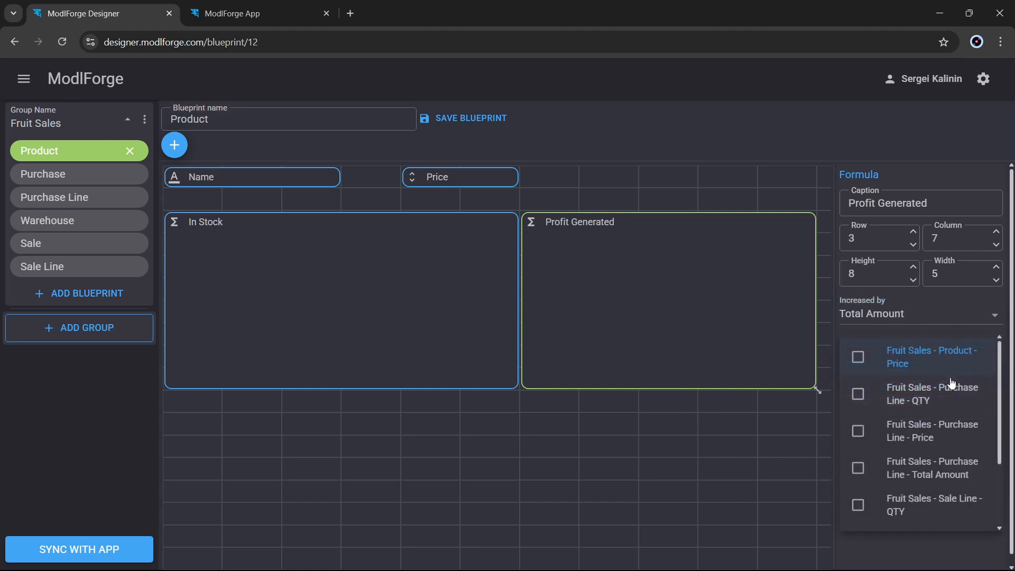
pyautogui.scroll(-1, 943, 394)
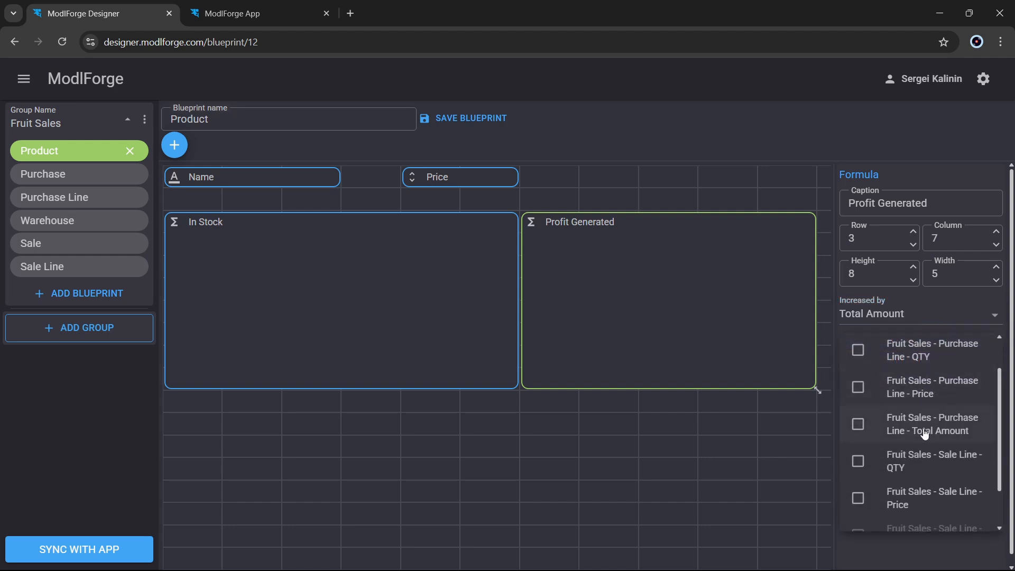
pyautogui.click(919, 431)
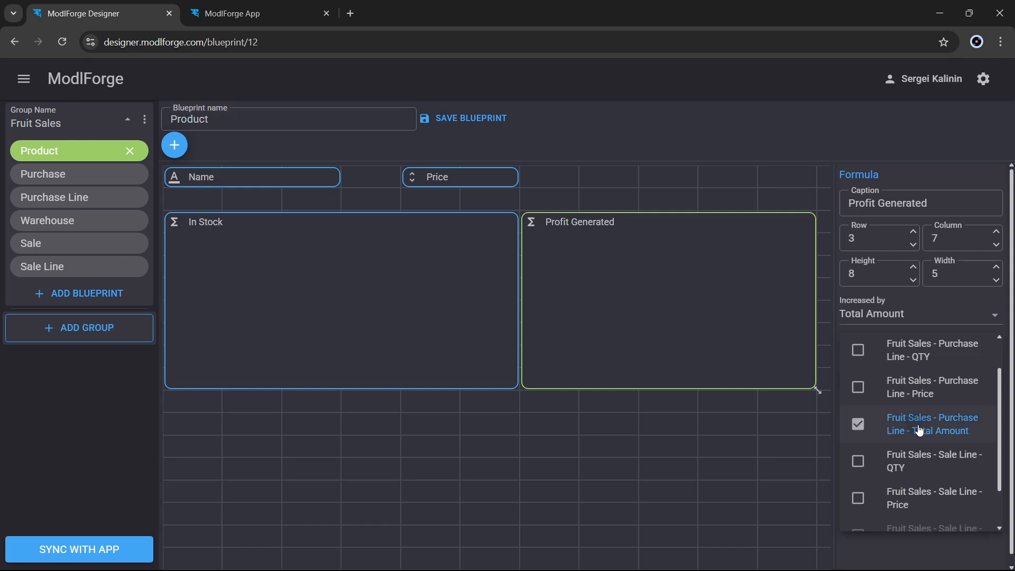
pyautogui.click(754, 432)
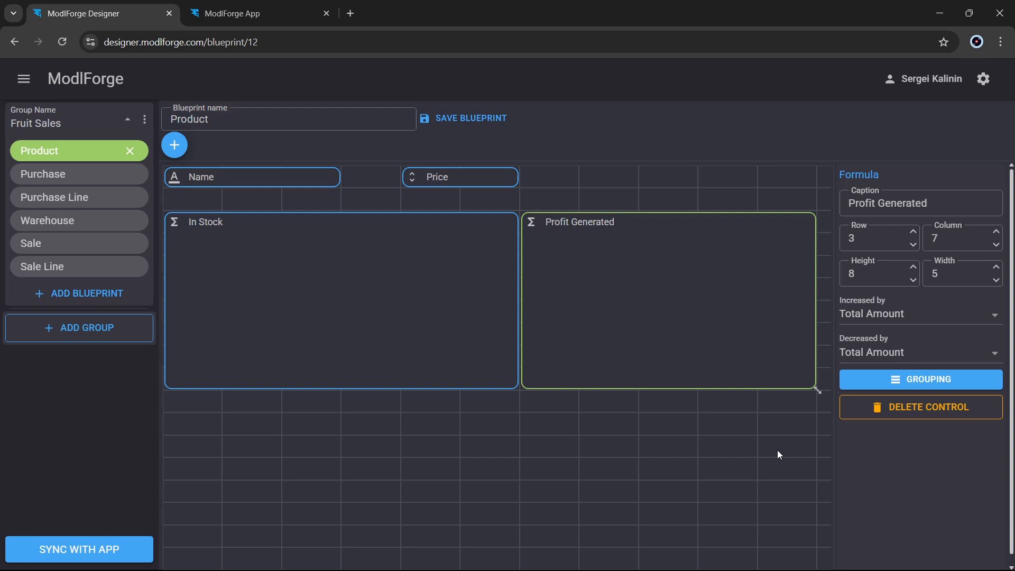
# Add a grouping to the Profit Generated formula by Product for both Sale Line and Purchase Line.
pyautogui.click(911, 381)
pyautogui.click(540, 385)
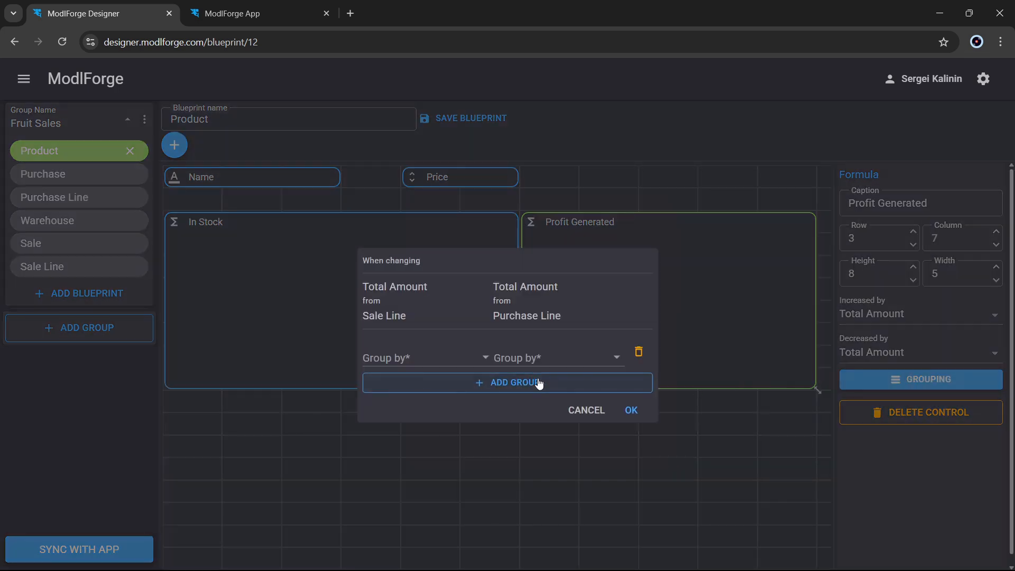
pyautogui.click(484, 360)
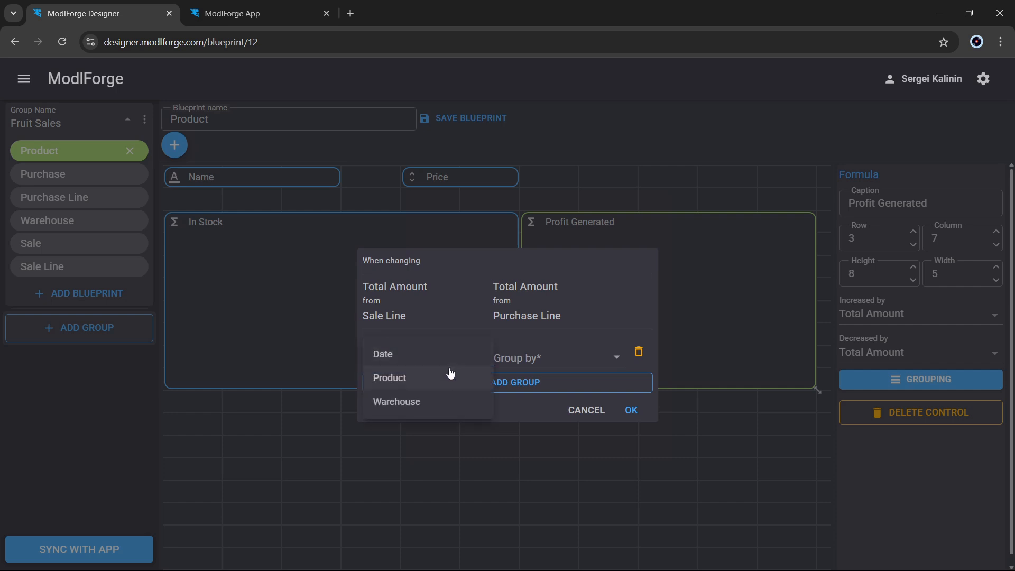
pyautogui.click(416, 383)
pyautogui.click(530, 358)
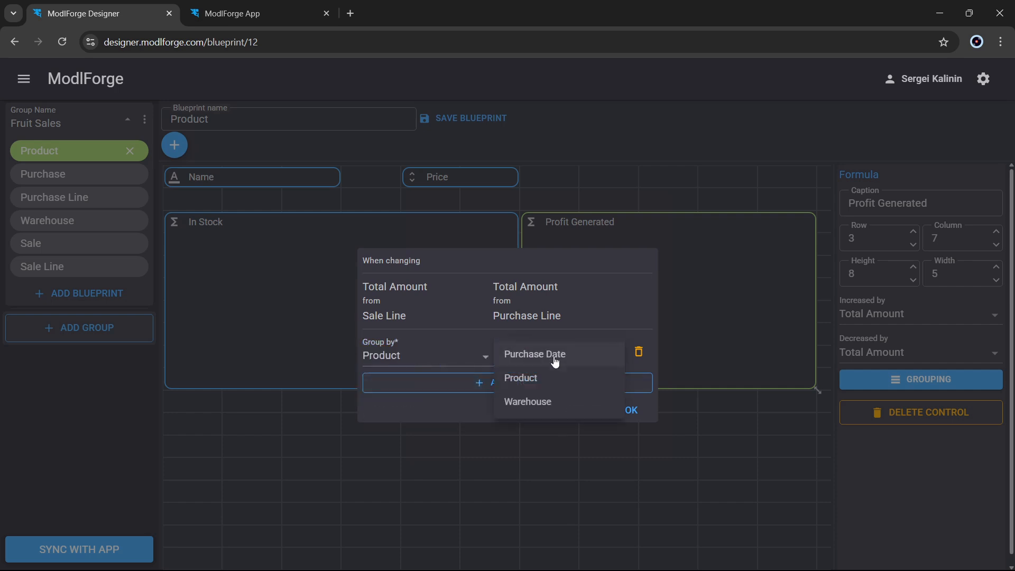
pyautogui.click(530, 380)
# Add a second grouping pairing the Sale Line's Date with the Purchase Line's Purchase Date, and confirm the formula's grouping.
pyautogui.click(514, 387)
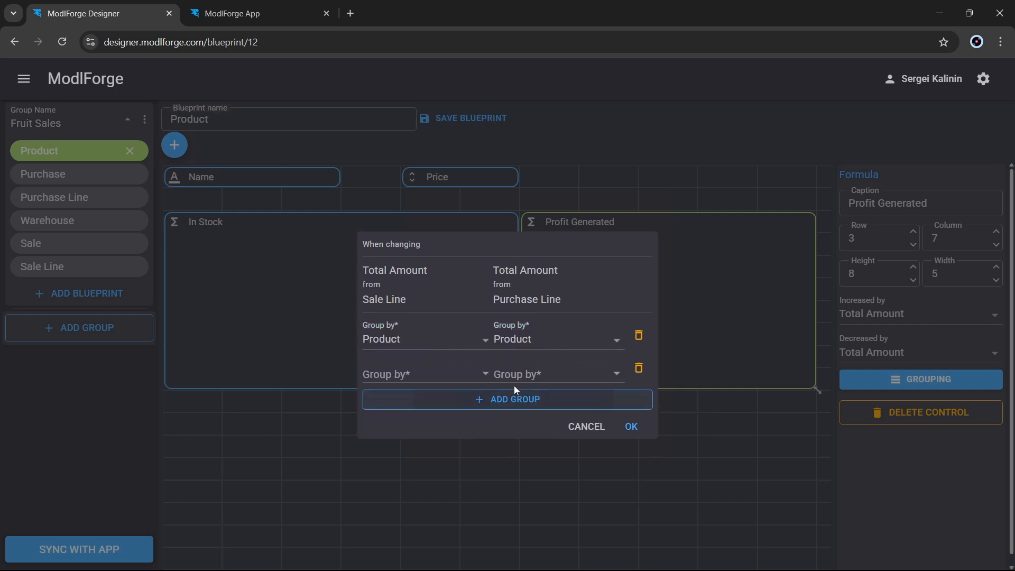
pyautogui.click(485, 375)
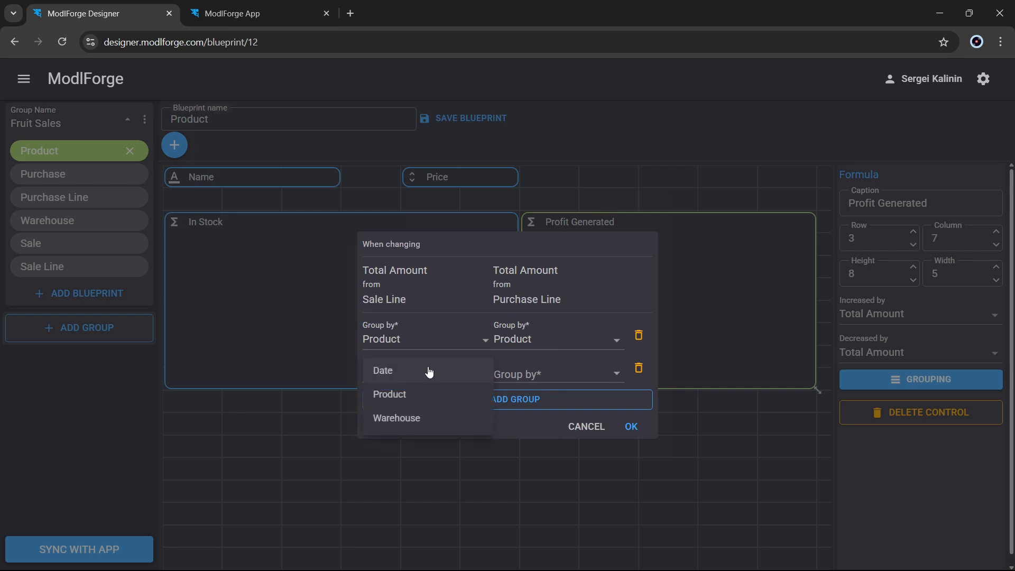
pyautogui.click(389, 373)
pyautogui.click(529, 376)
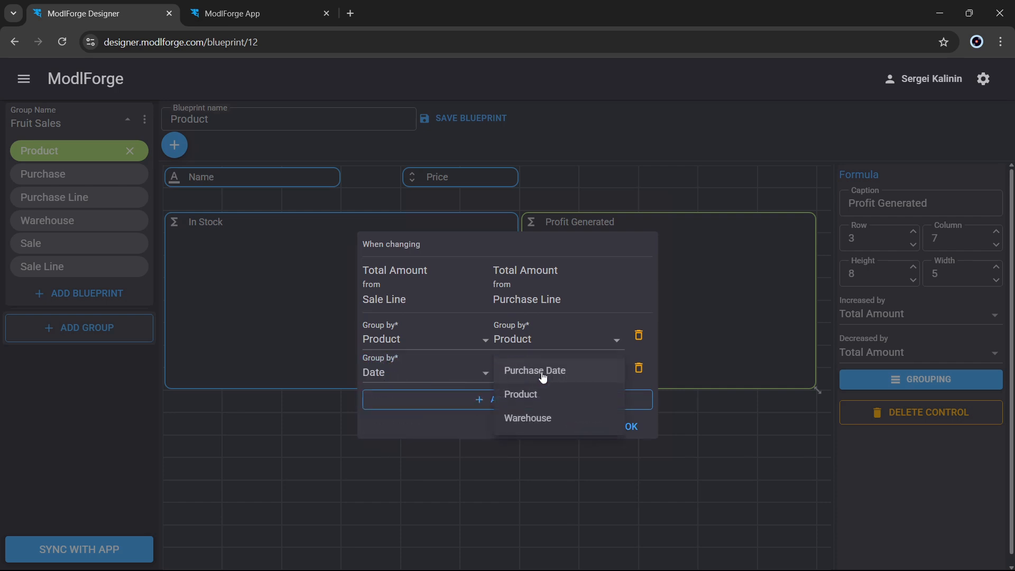
pyautogui.click(555, 370)
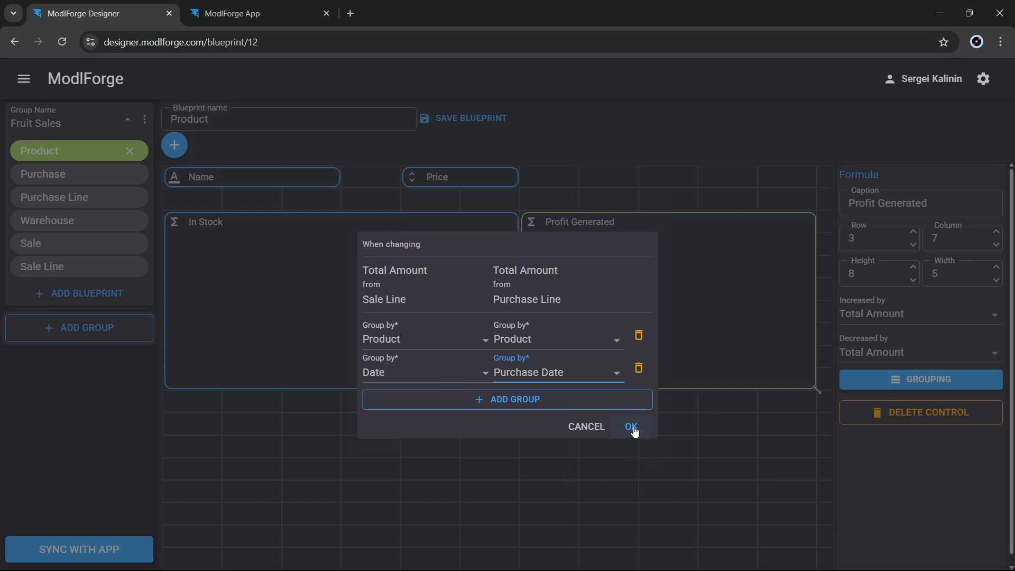
pyautogui.click(632, 428)
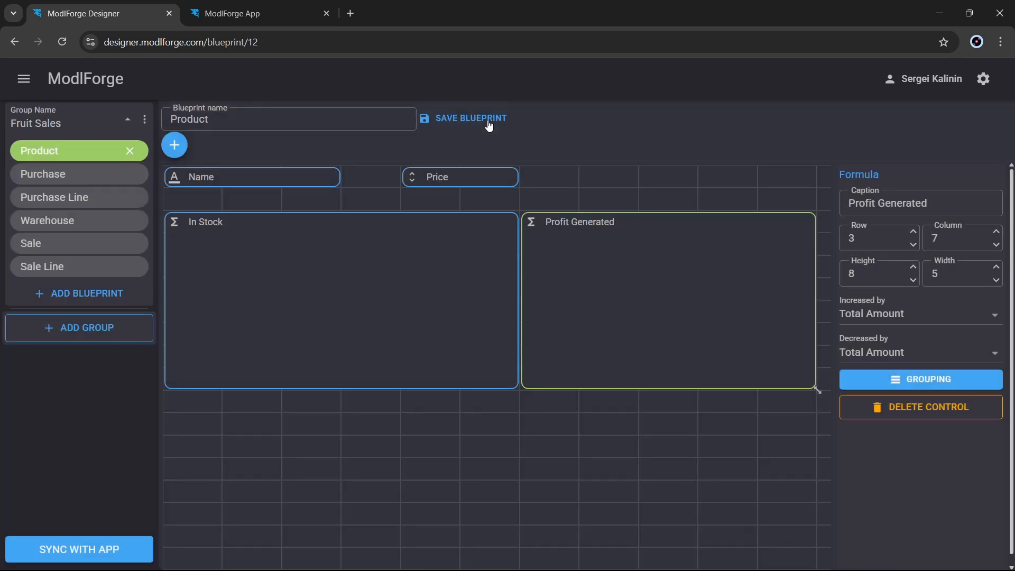
# Save the Product blueprint and sync the blueprints with the app, confirming the upload.
pyautogui.click(470, 119)
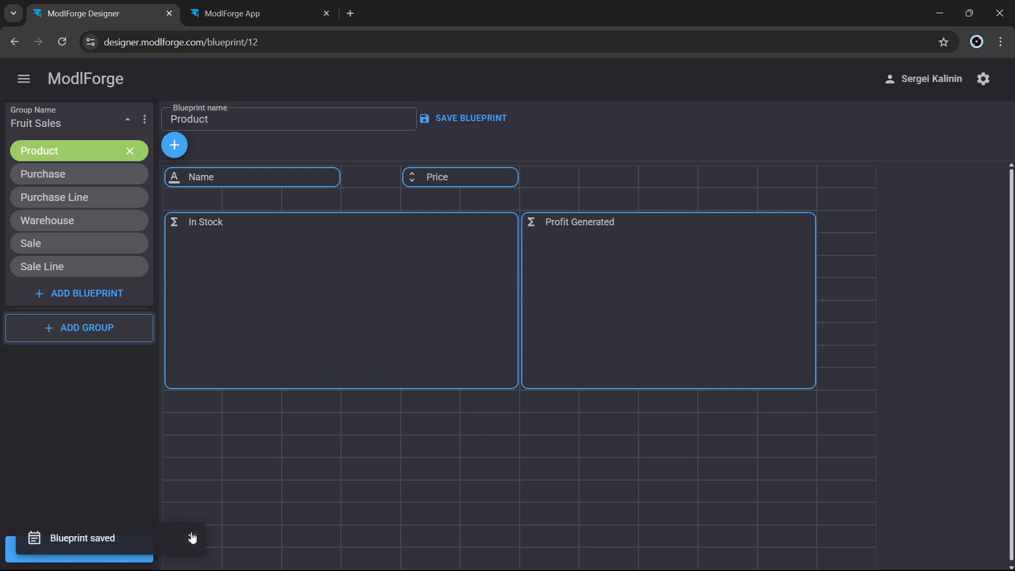
pyautogui.click(105, 548)
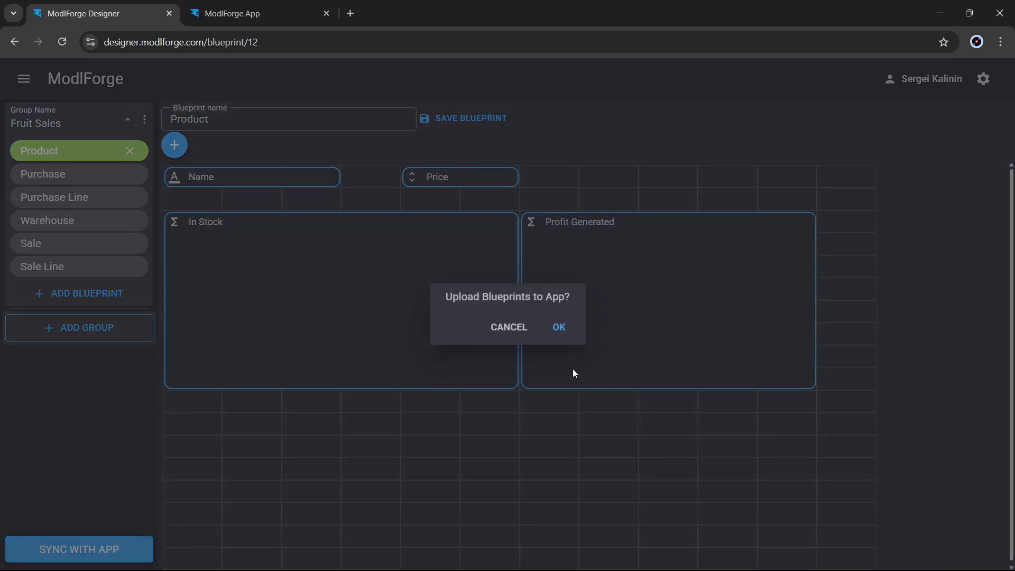
pyautogui.click(559, 327)
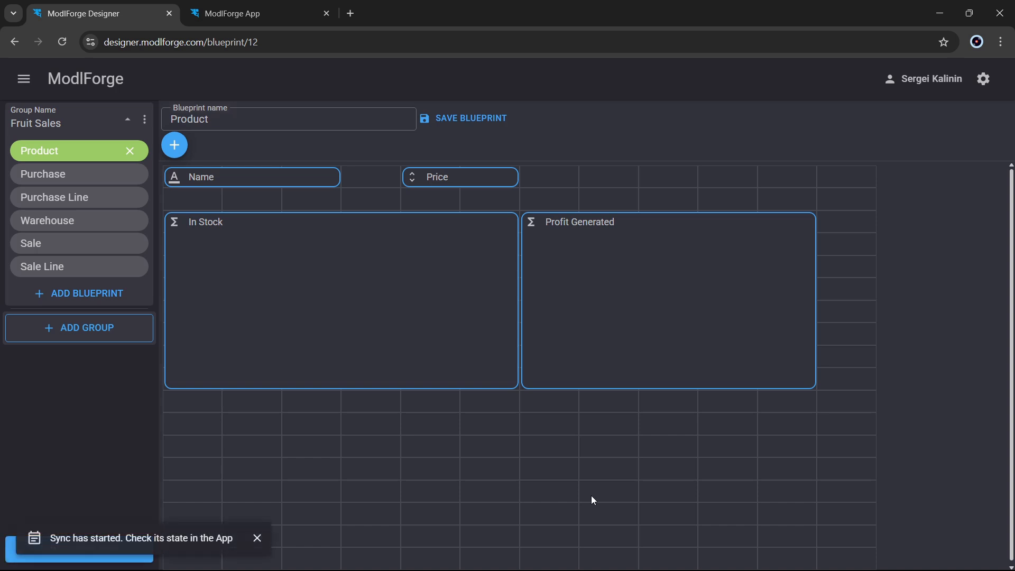
# In ModlForge App, review the Profit Generated table in the details of the Apple and Cherry products.
pyautogui.click(254, 16)
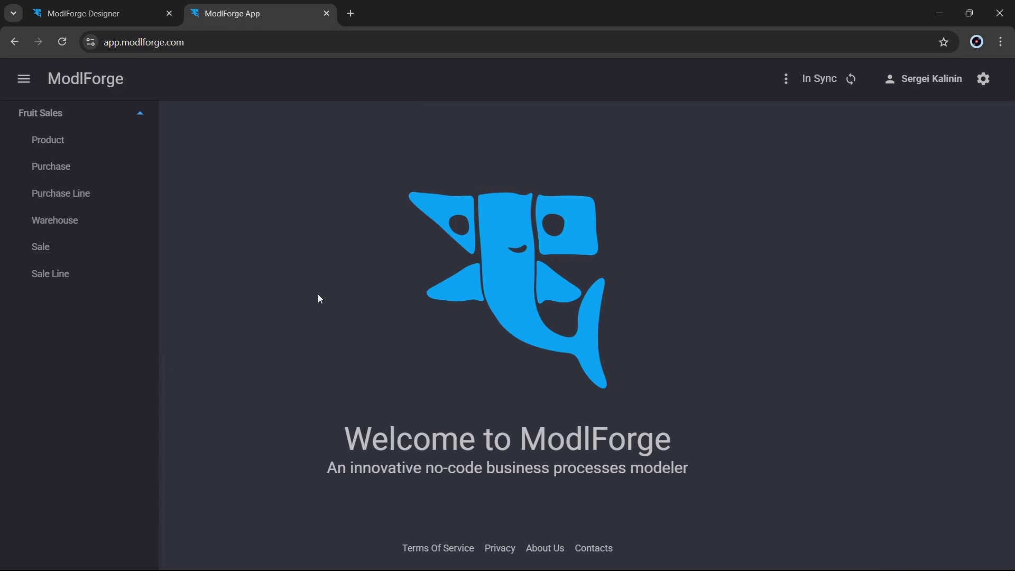
pyautogui.click(63, 142)
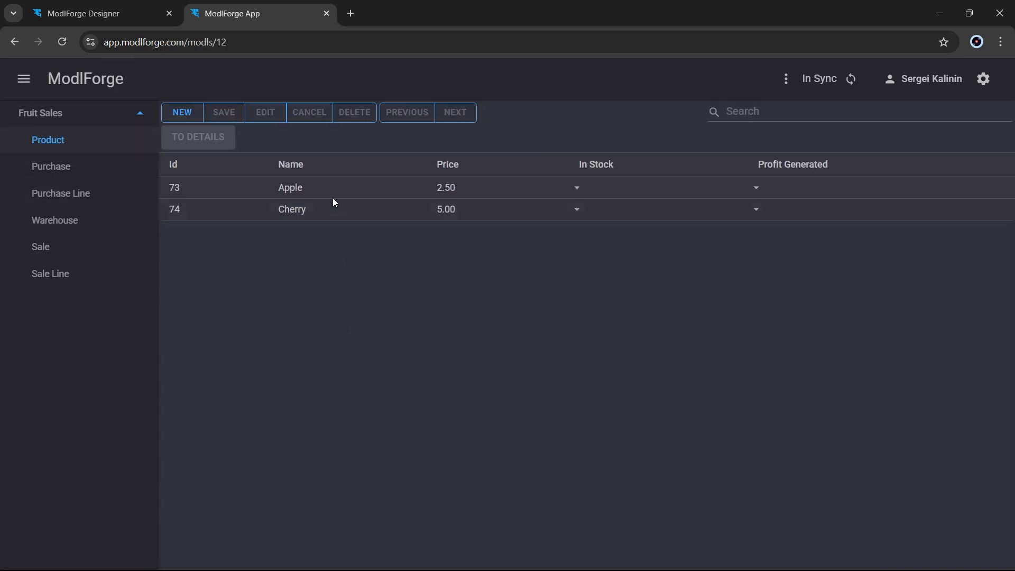
pyautogui.click(331, 189)
pyautogui.click(207, 140)
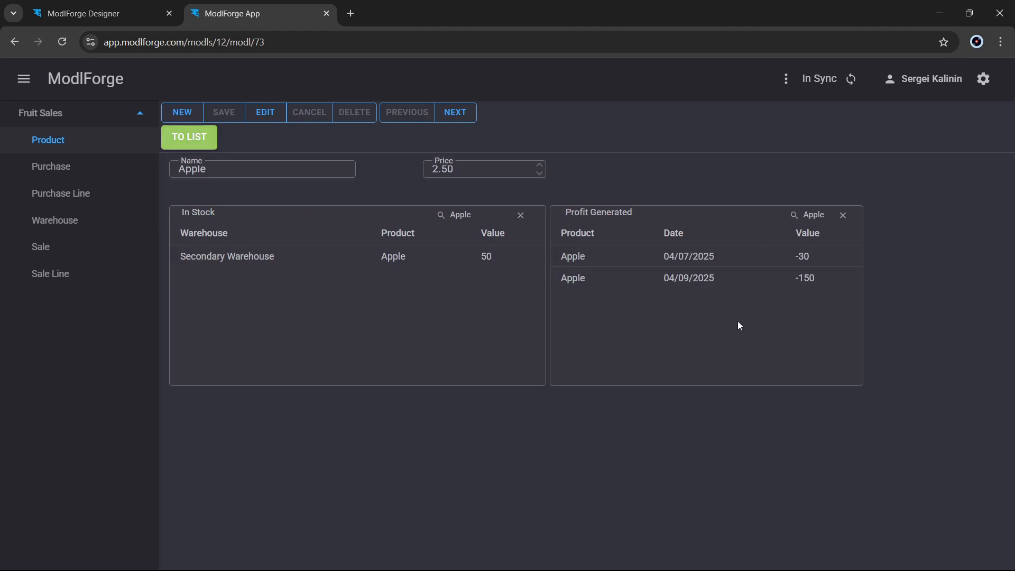
pyautogui.click(456, 116)
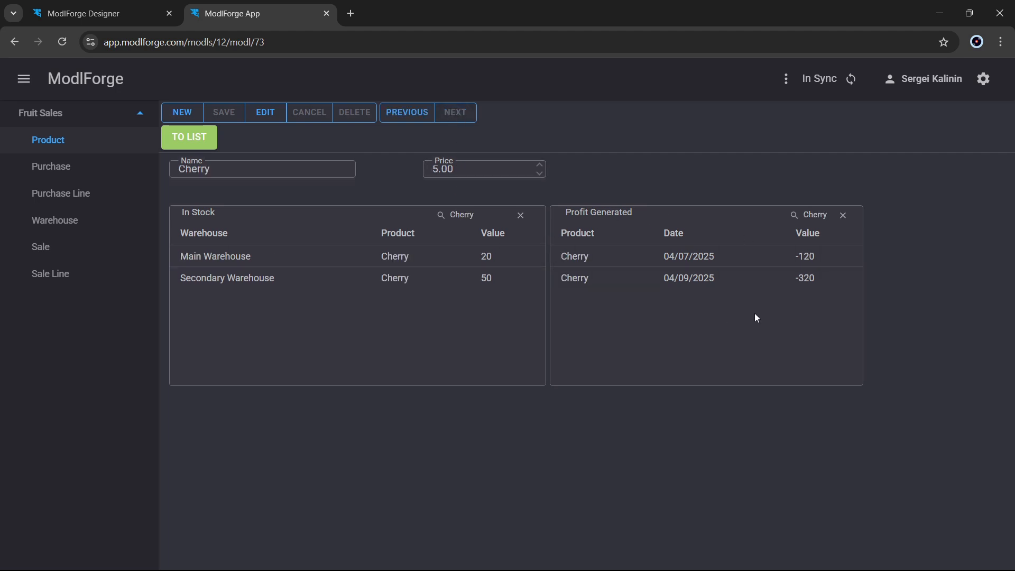
pyautogui.moveTo(560, 255); pyautogui.dragTo(844, 260)
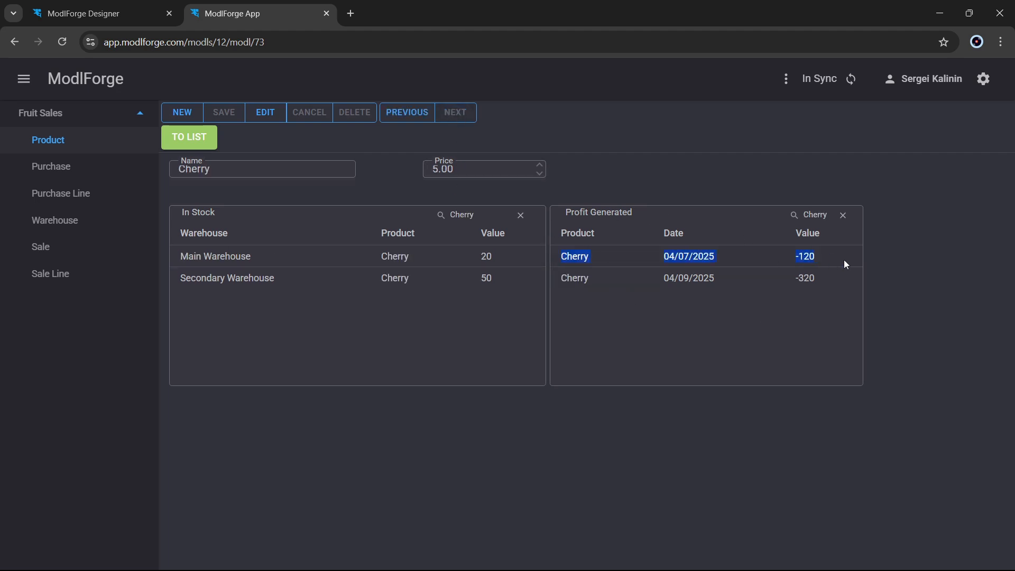
pyautogui.click(776, 334)
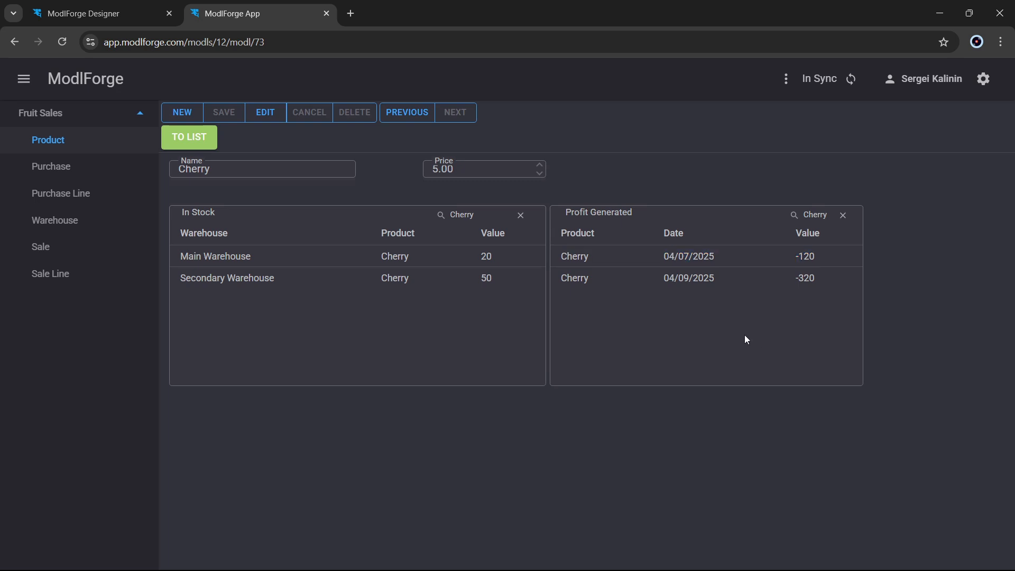
# Export the Cherry product details, open export.xlsx in OpenOffice Calc and select cells E3:J11 around the Profit Generated table.
pyautogui.click(787, 79)
pyautogui.click(802, 166)
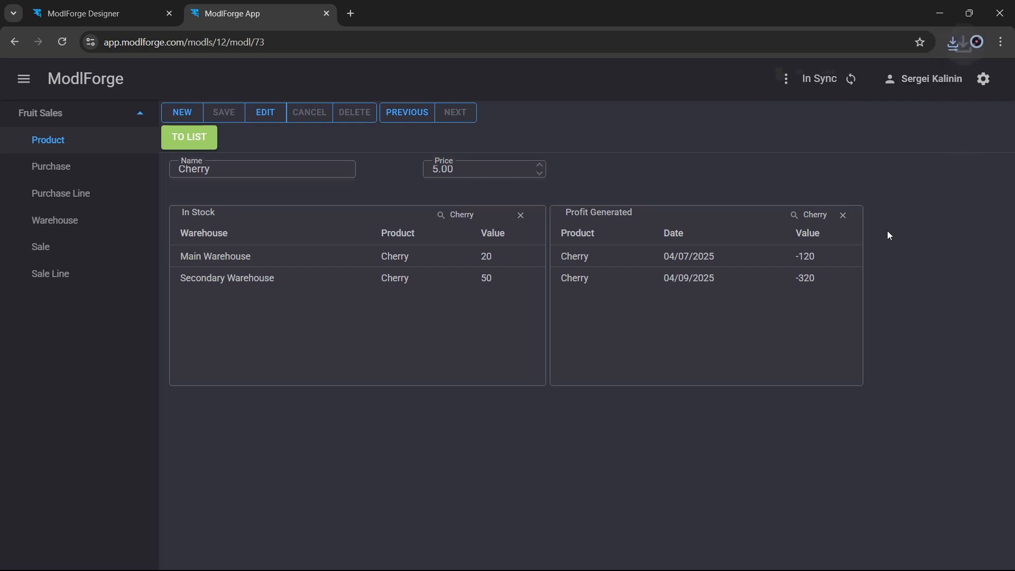
pyautogui.click(811, 78)
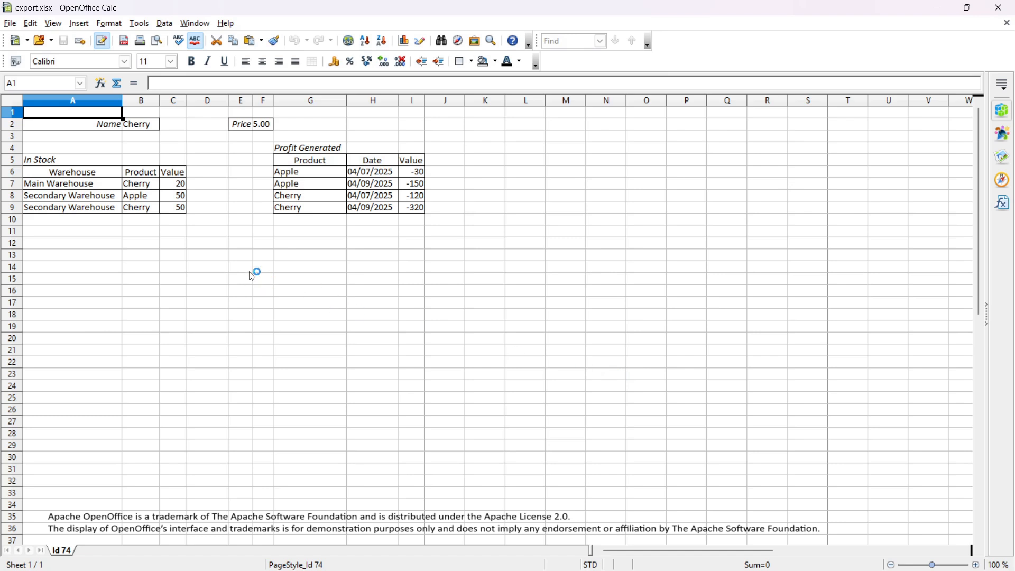
pyautogui.moveTo(248, 138); pyautogui.dragTo(458, 233)
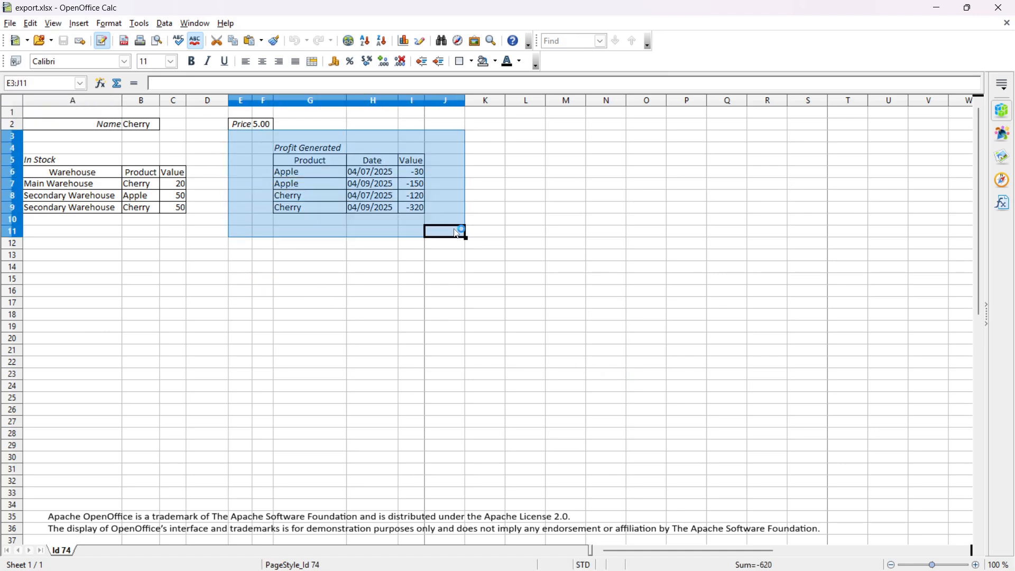